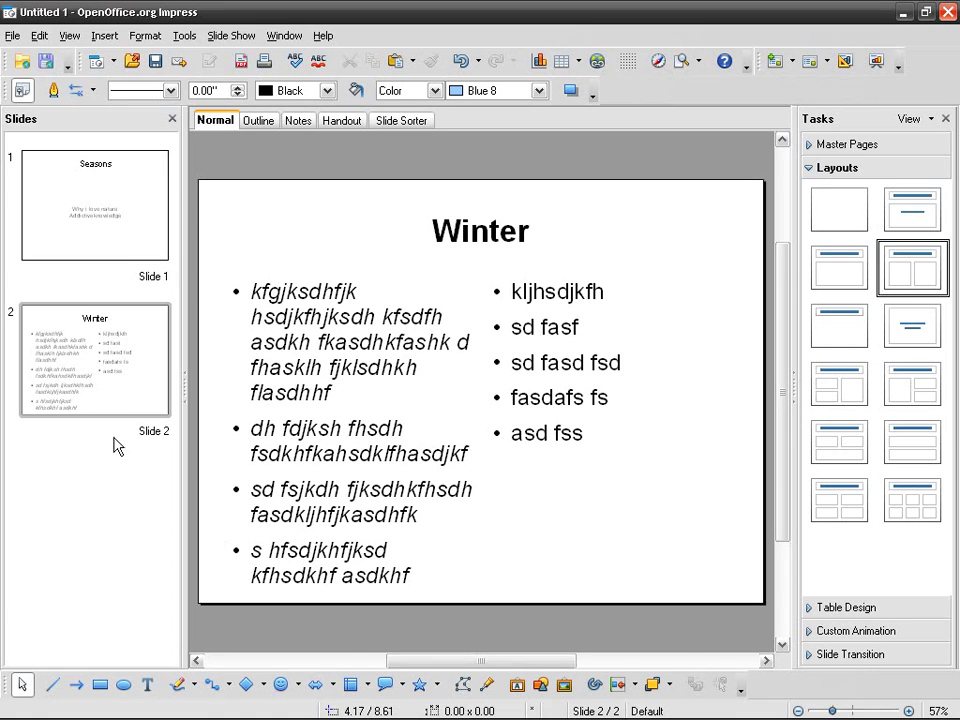
- Add a new slide after the Winter slide with the title-and-single-content layout and title it "Spring"
right_click(107, 384)
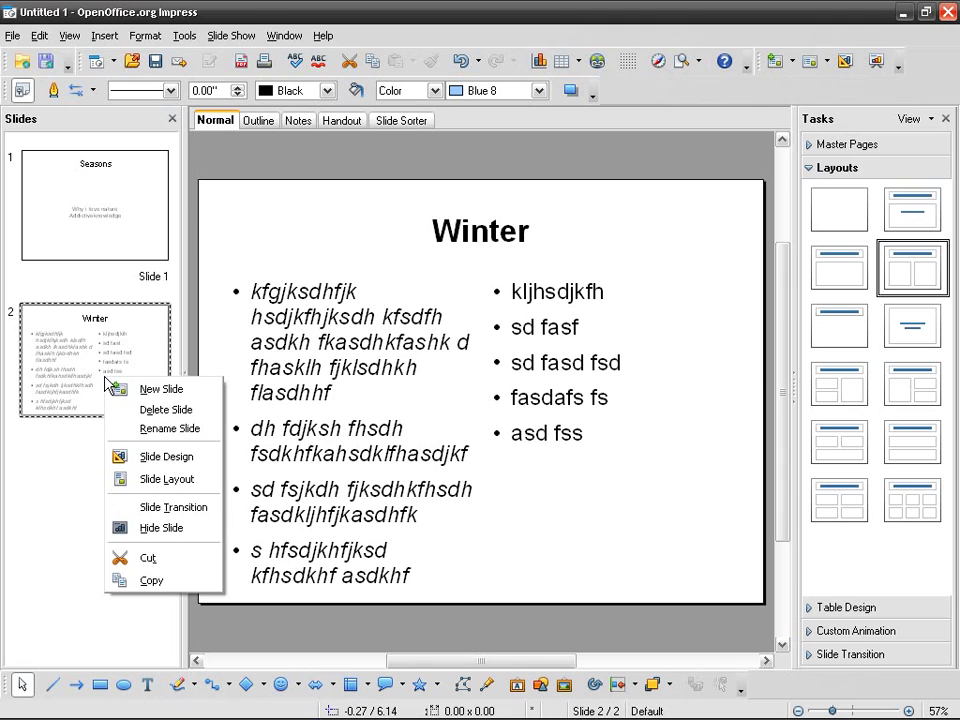
click(143, 390)
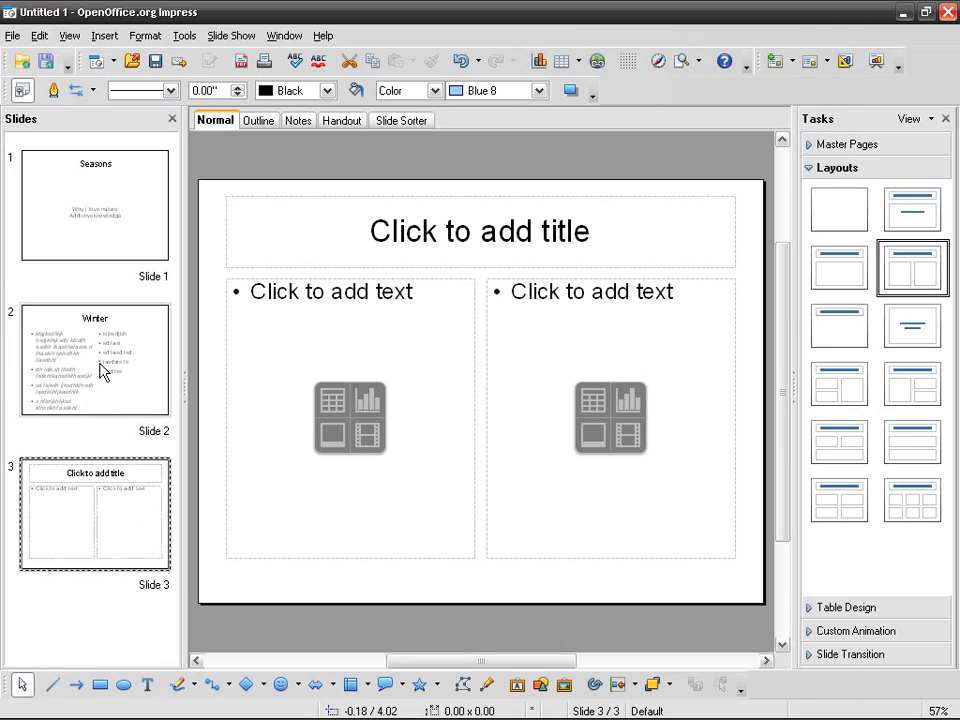
click(840, 288)
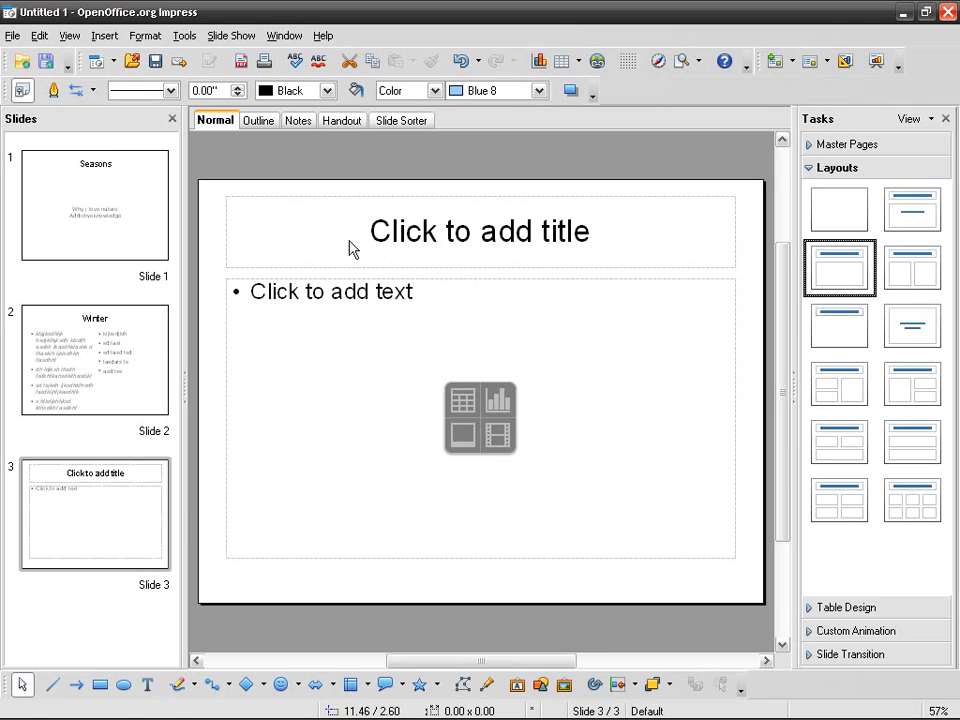
click(497, 240)
text(Spring)
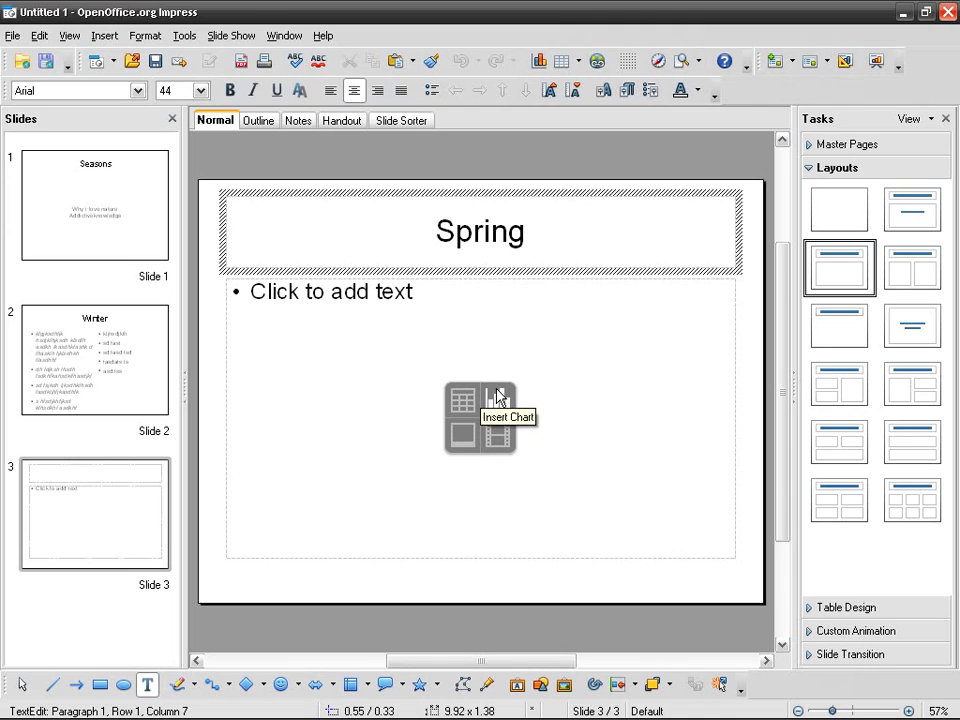
- Insert the picture 001ladybug_201916.jpg from the My Pictures folder into the Spring slide's content area and deselect it
click(466, 434)
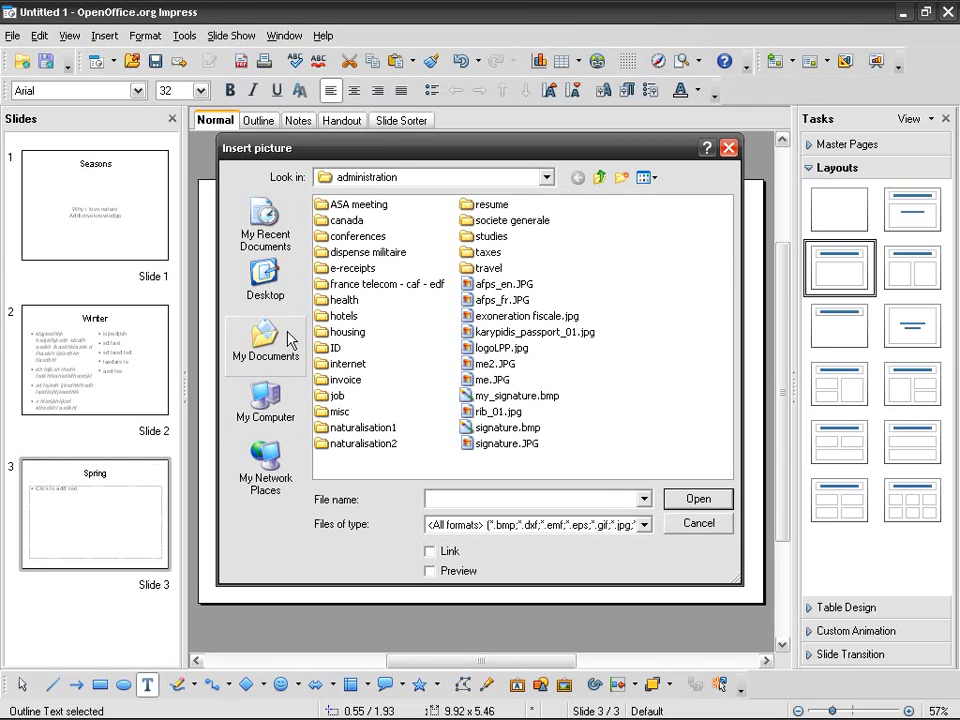
click(268, 340)
double_click(368, 429)
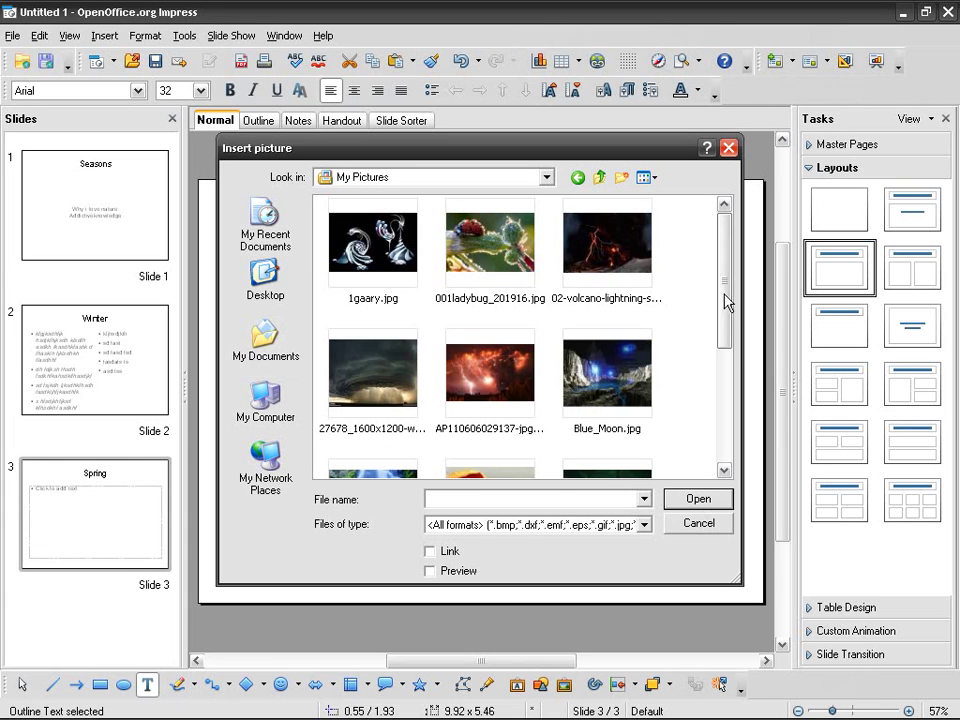
drag(724, 300, 732, 261)
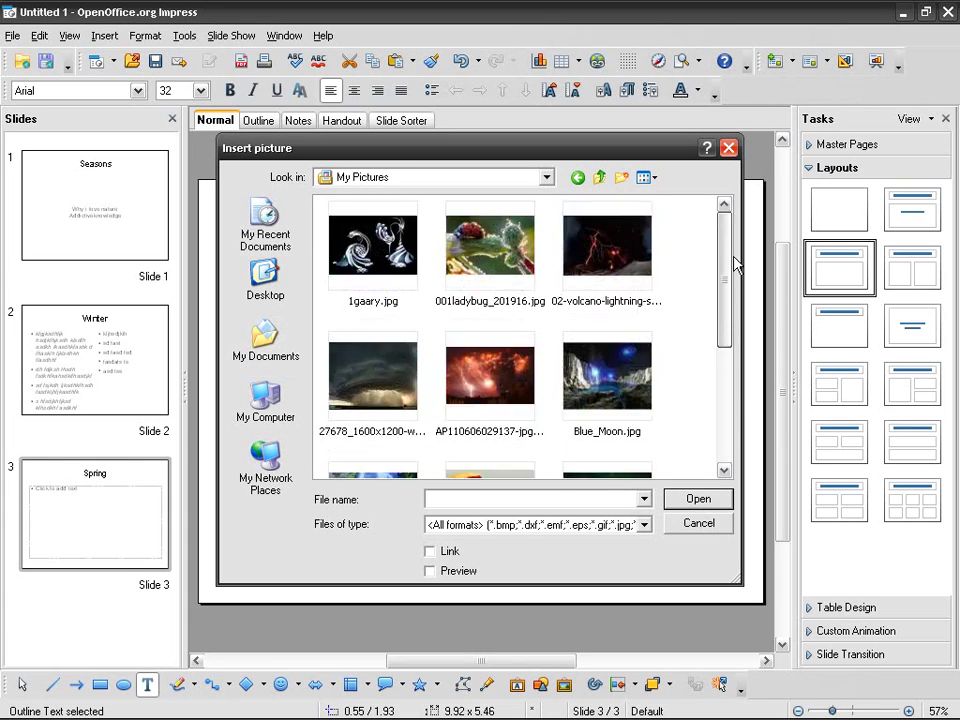
click(485, 265)
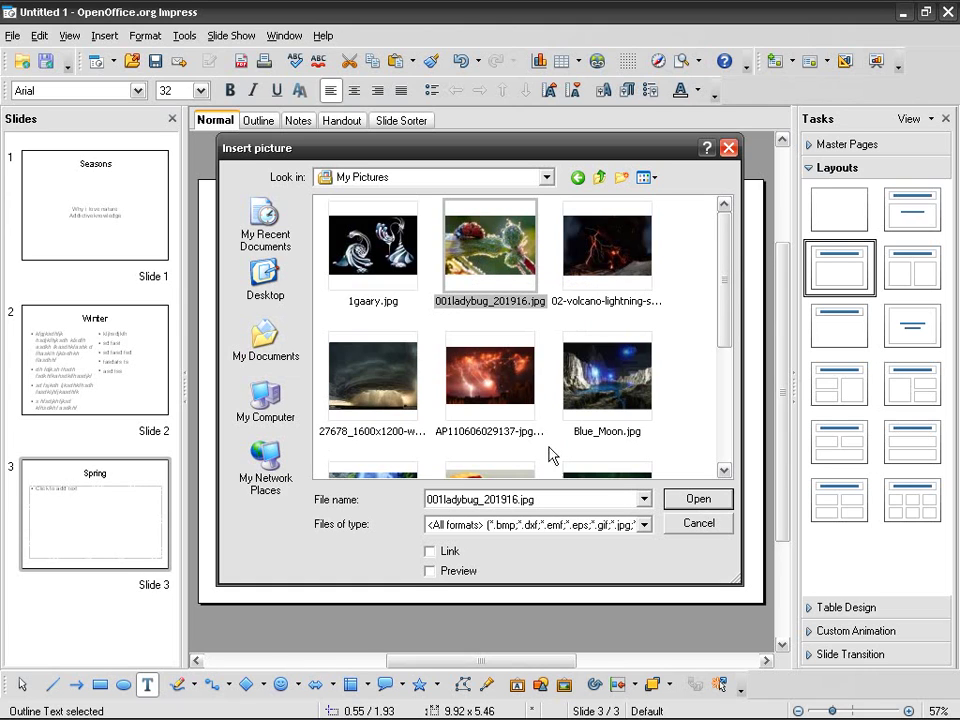
click(700, 499)
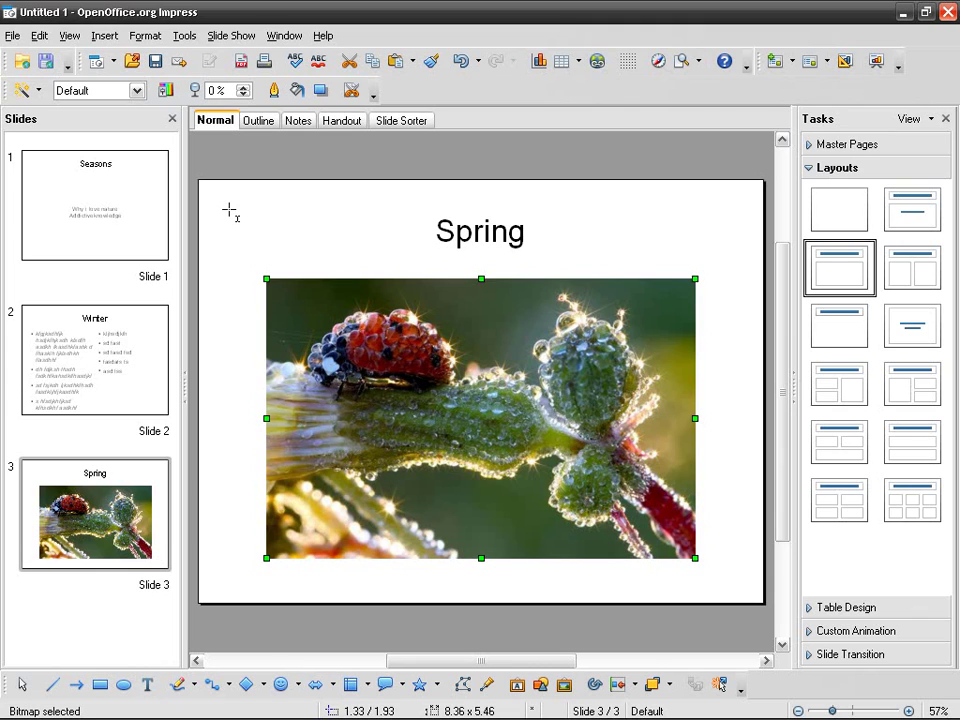
click(231, 212)
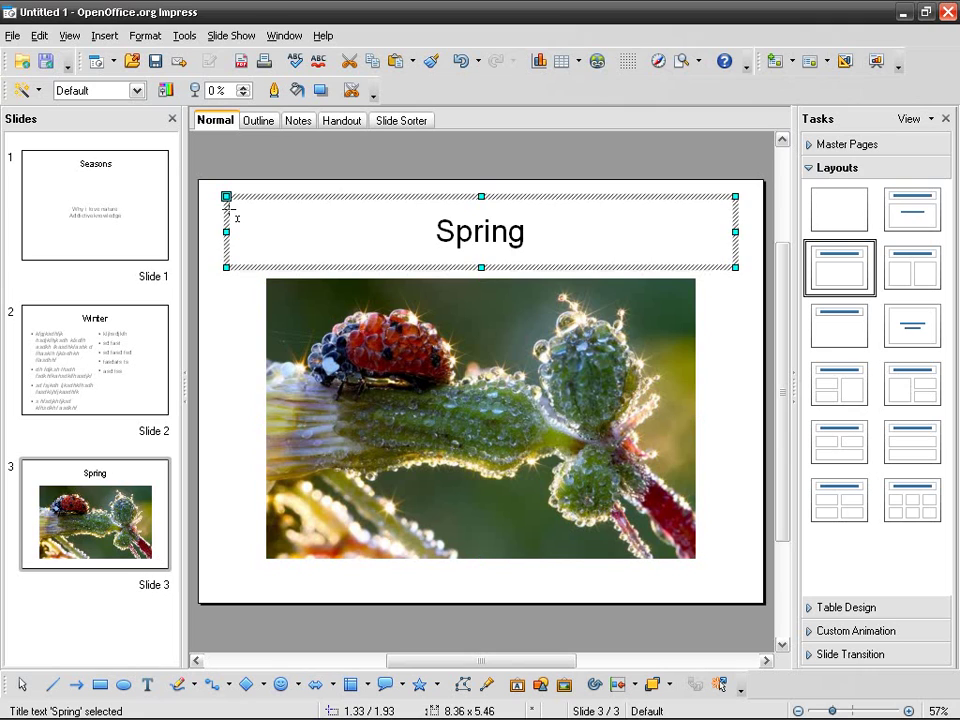
click(205, 212)
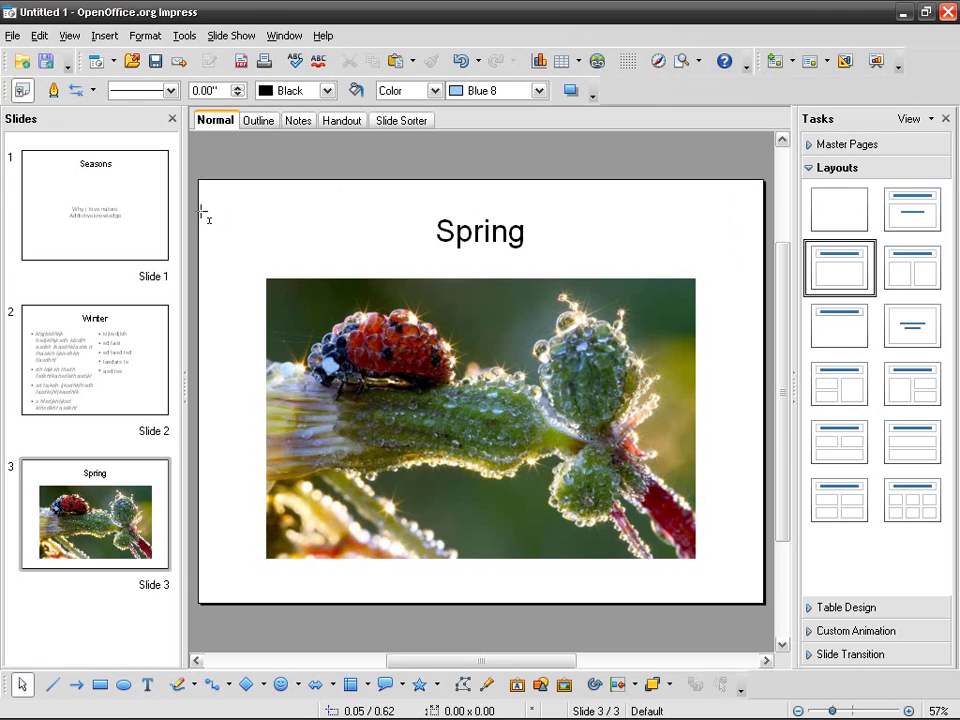
- Resize the ladybug picture freehand without keeping its proportions to about 3.25 × 6.39 inches and move it below the title
click(441, 352)
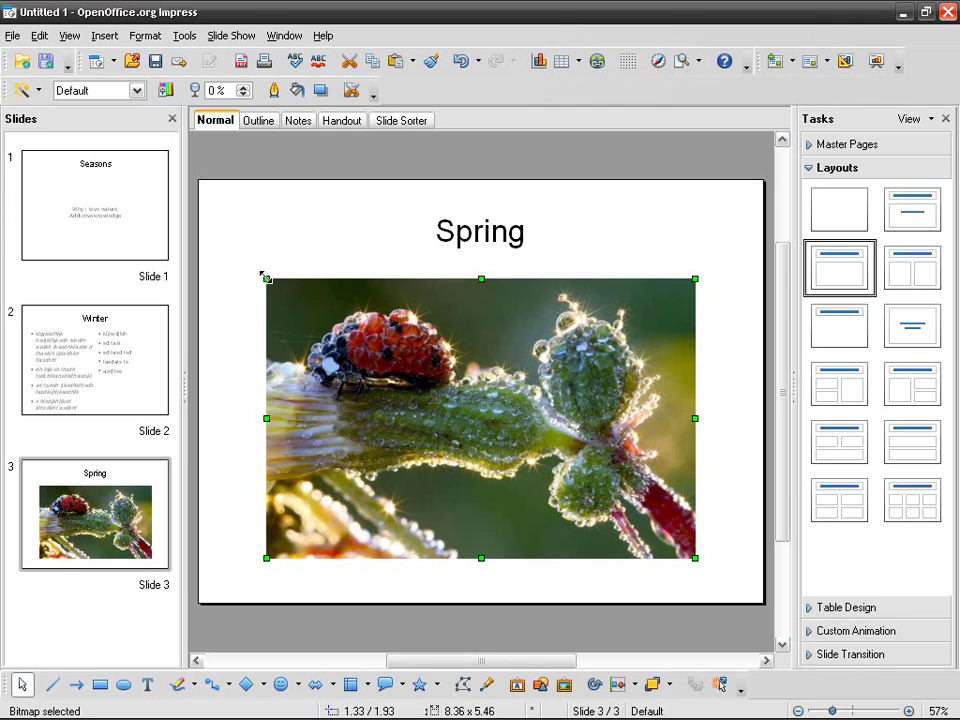
drag(264, 275, 467, 231)
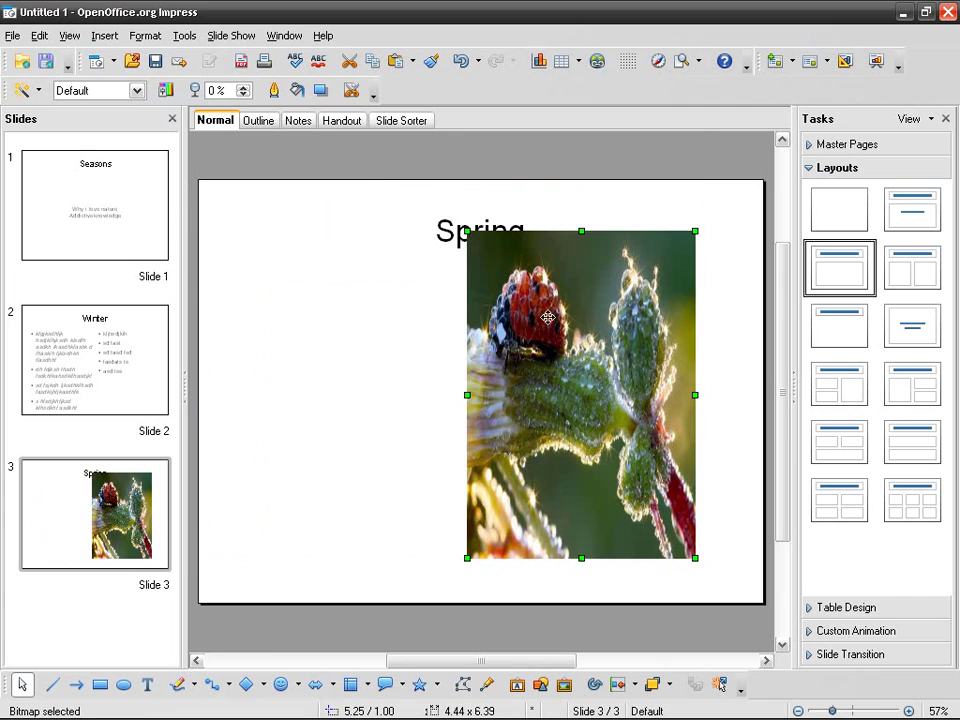
drag(587, 351, 471, 368)
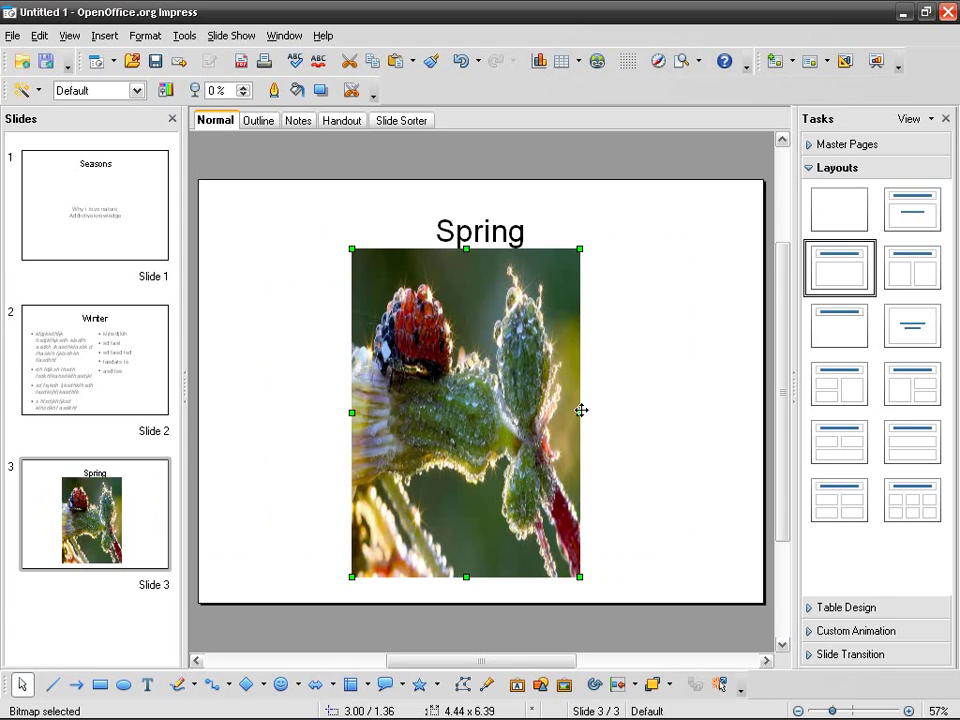
drag(580, 412, 519, 412)
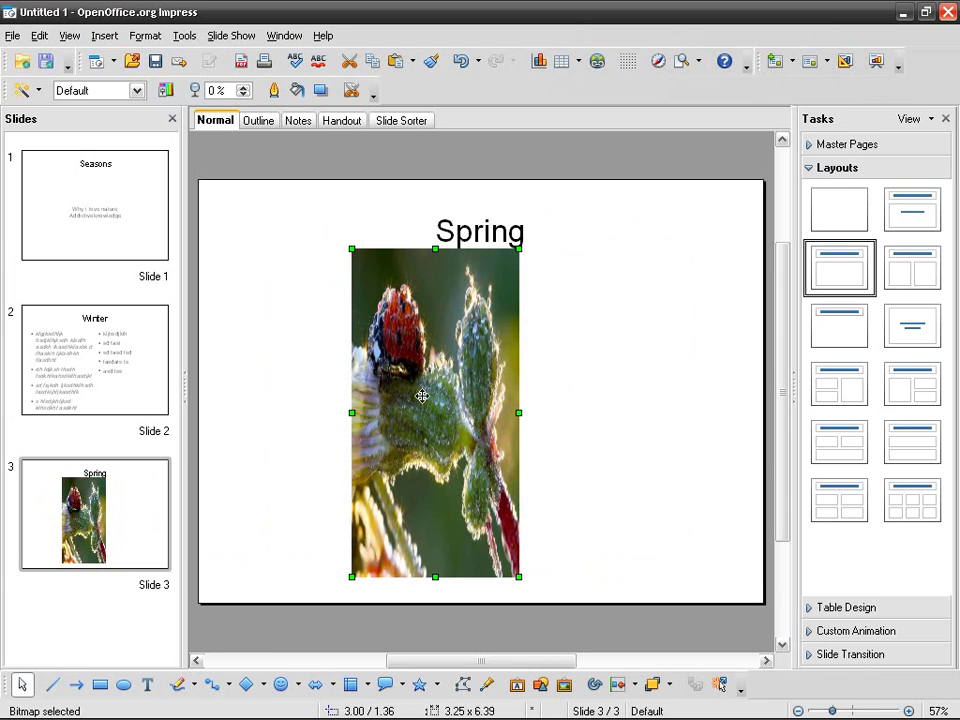
- Undo both freehand resizes and the move of the ladybug picture
click(461, 61)
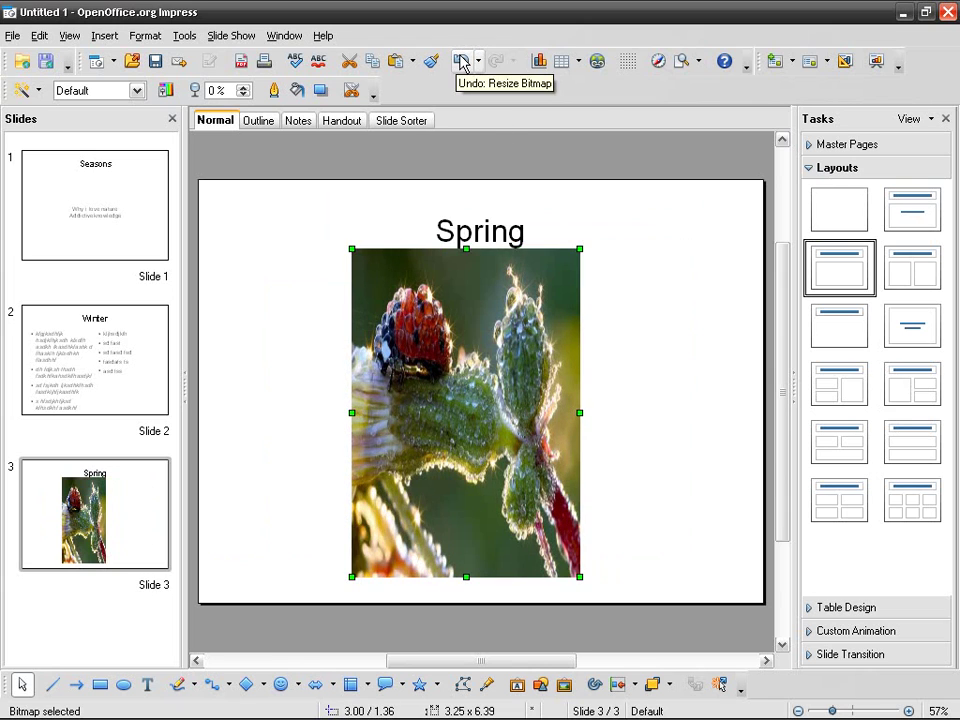
click(461, 61)
click(461, 61)
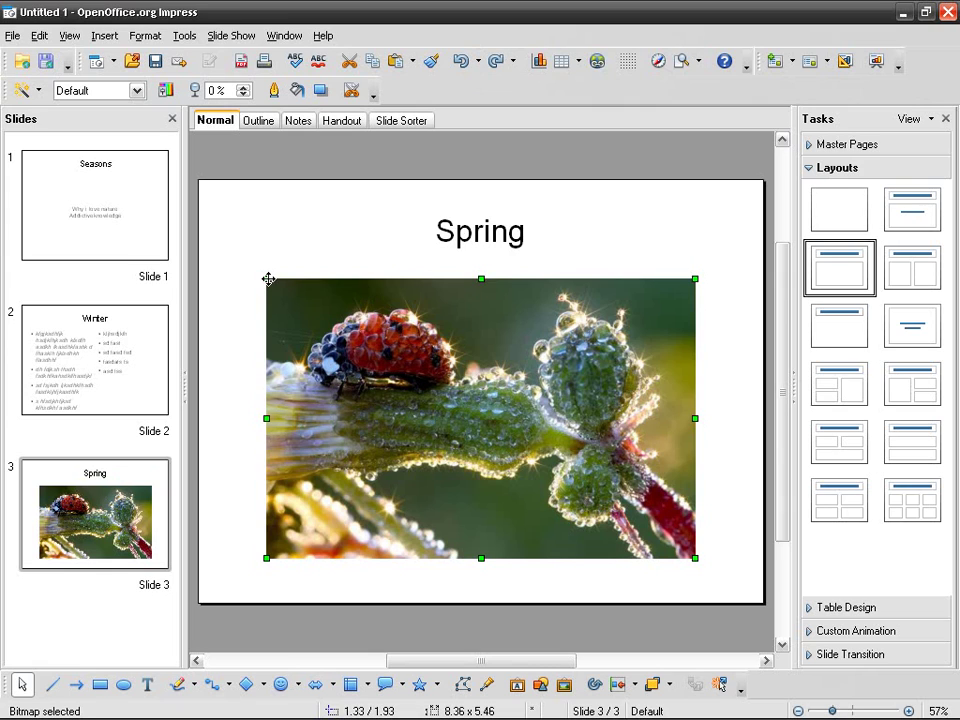
- Set the ladybug picture's width to 4.18 inches with its ratio kept in the Position and Size settings
right_click(481, 340)
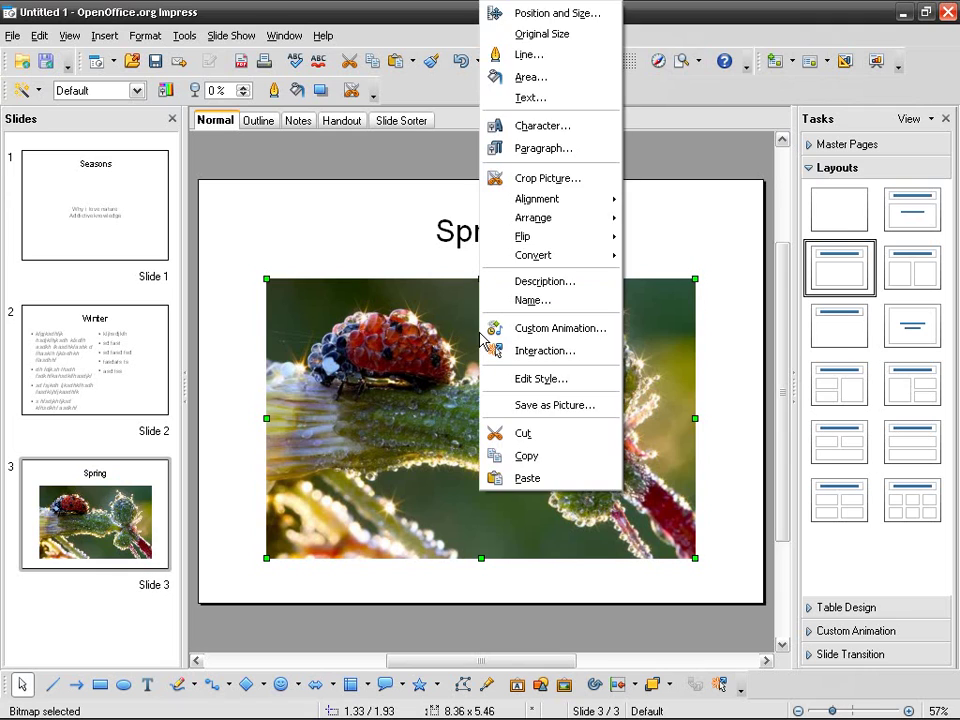
click(597, 22)
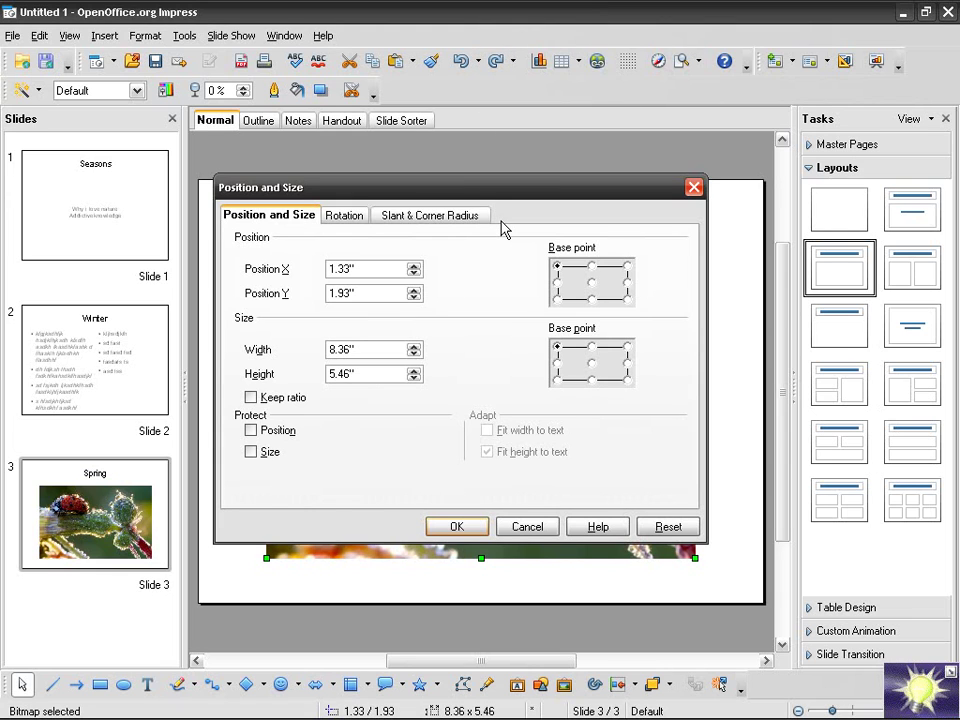
click(289, 404)
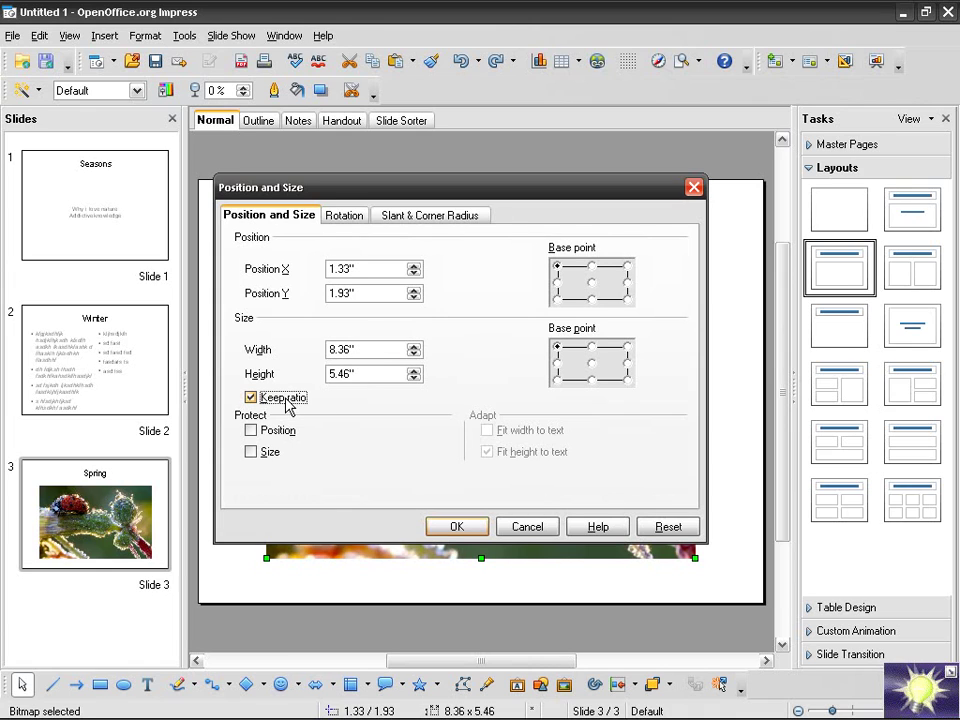
click(333, 349)
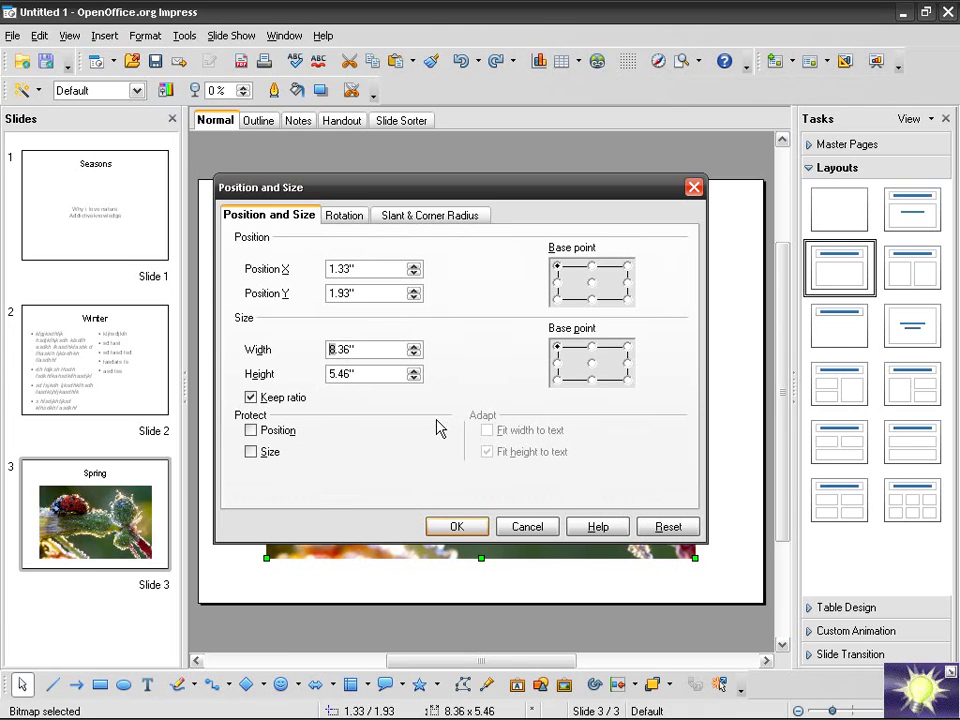
text(4)
key(Delete)
text(18)
click(466, 526)
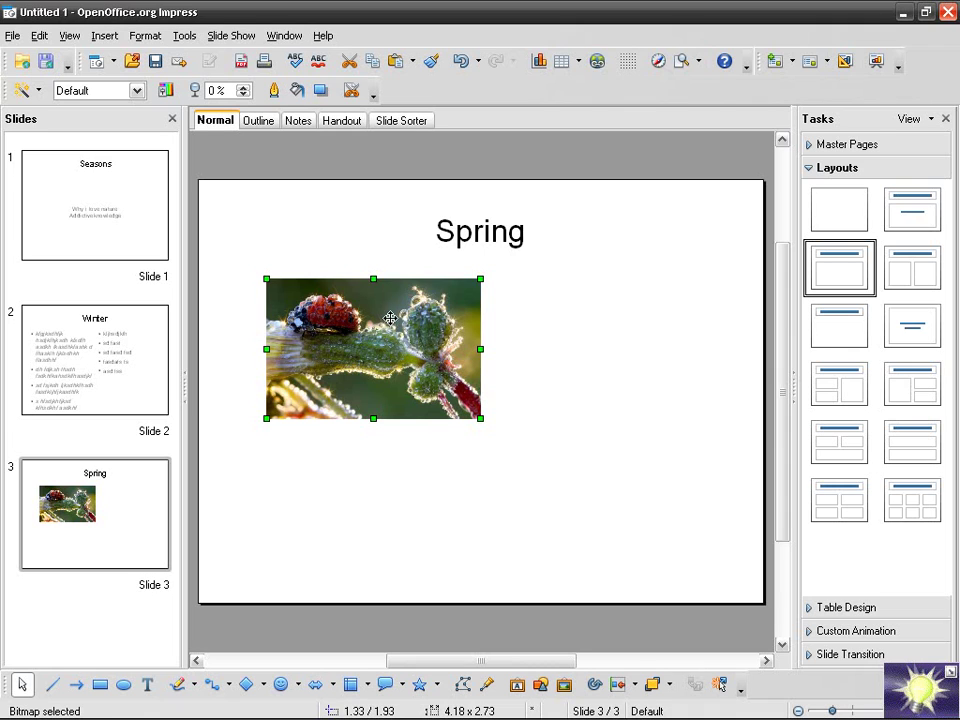
- Show and hide the slide rulers while moving the ladybug picture freehand to about 1.82, 2.25 inches
drag(392, 328, 373, 346)
click(69, 37)
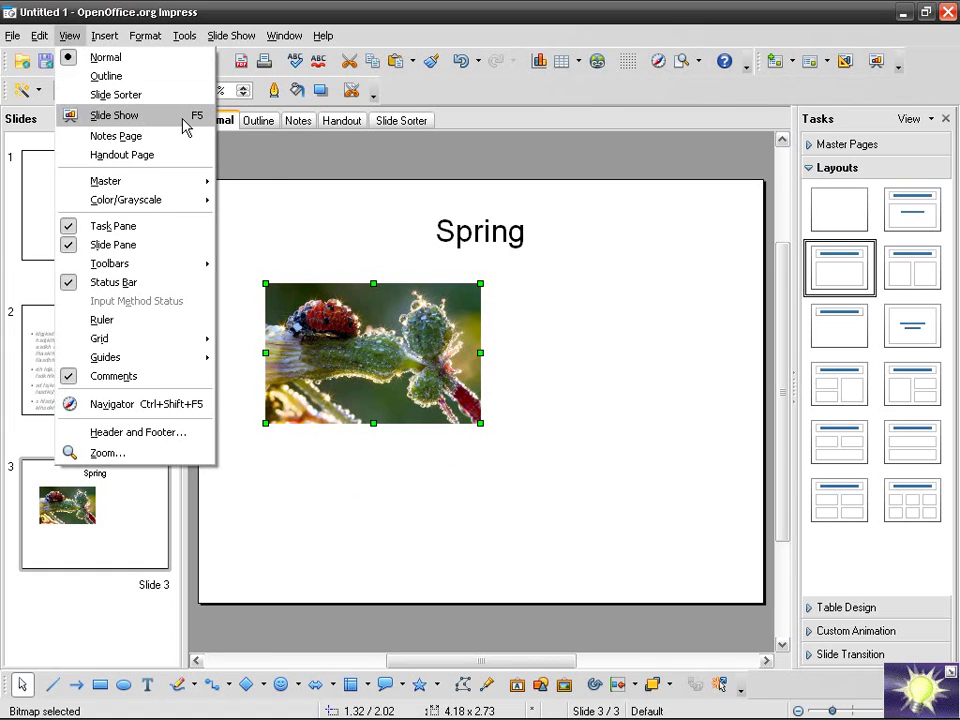
click(184, 320)
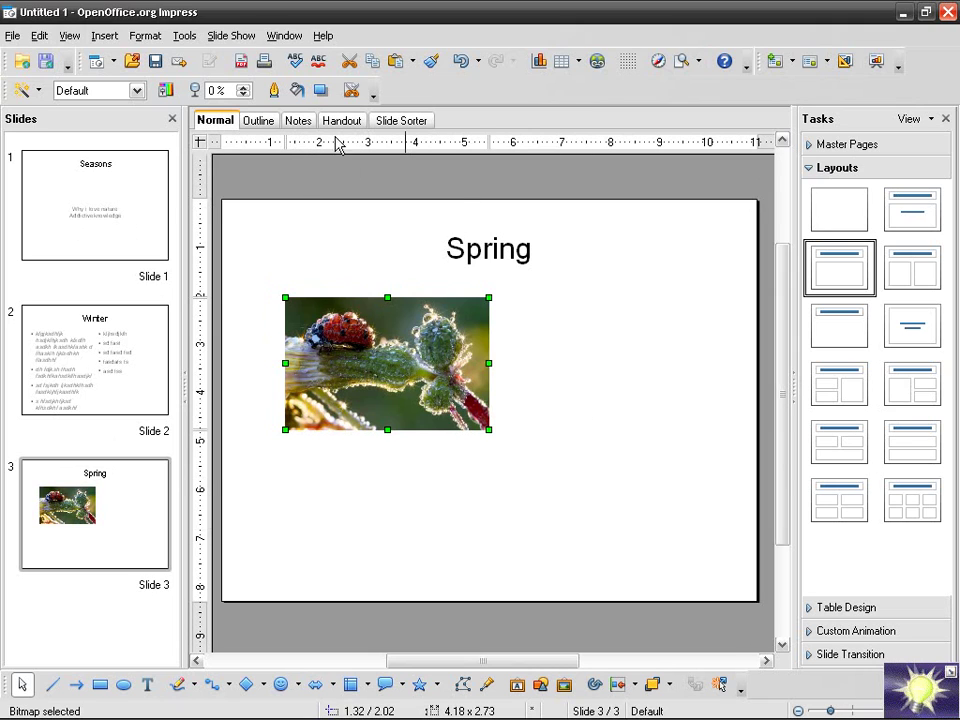
click(69, 35)
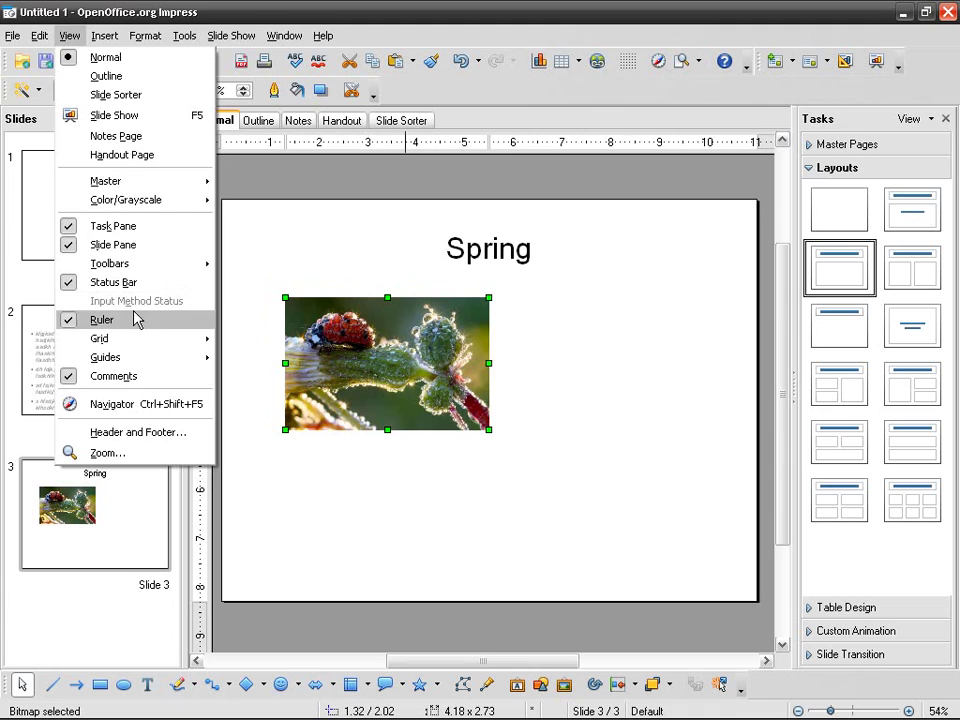
click(120, 319)
drag(356, 305, 383, 317)
- Position the ladybug picture at X 3.00 inches and Y 3.00 inches in the Position and Size settings
right_click(387, 343)
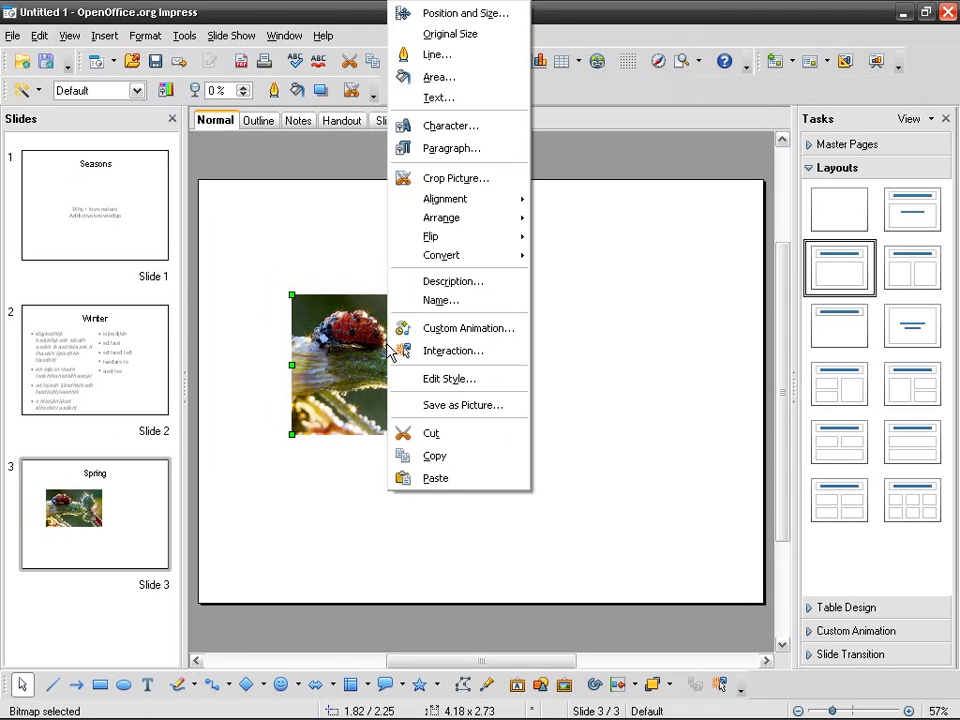
click(498, 16)
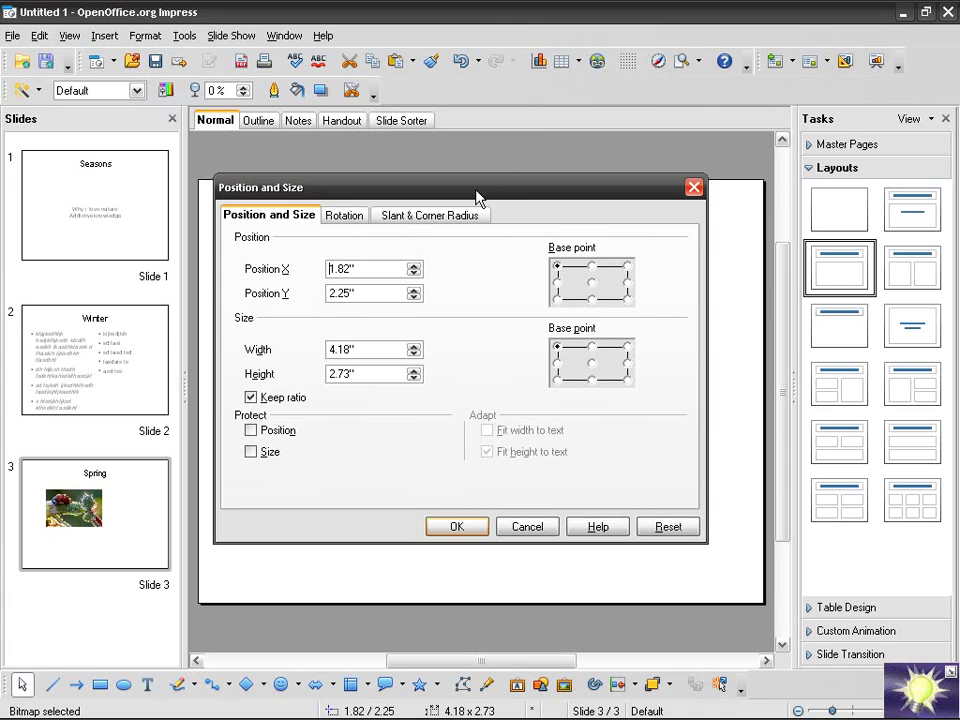
drag(476, 193, 485, 231)
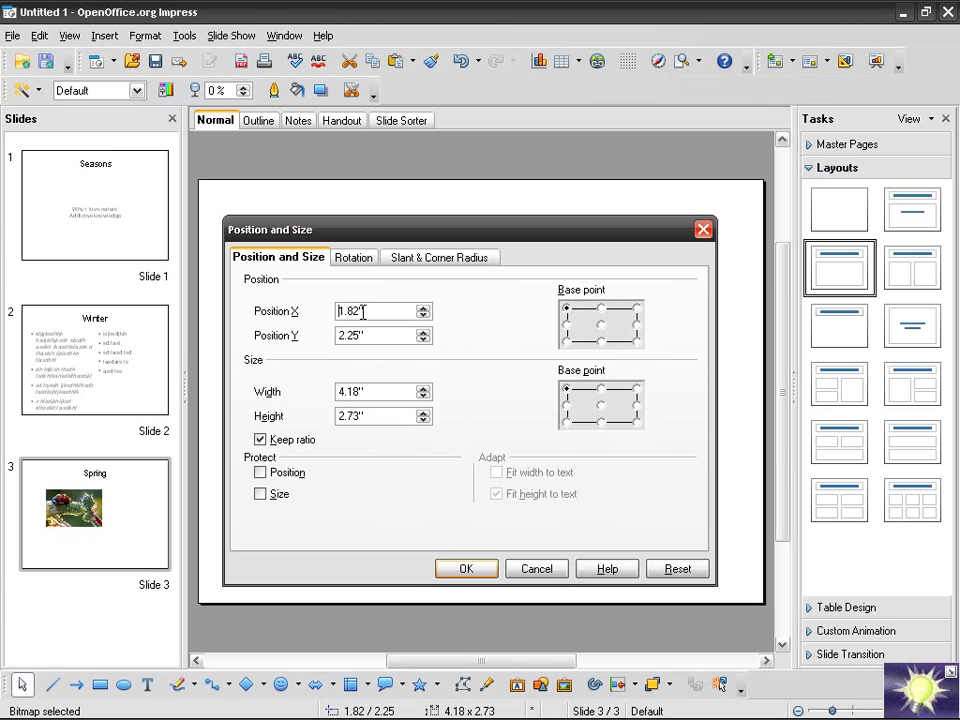
drag(409, 231, 478, 350)
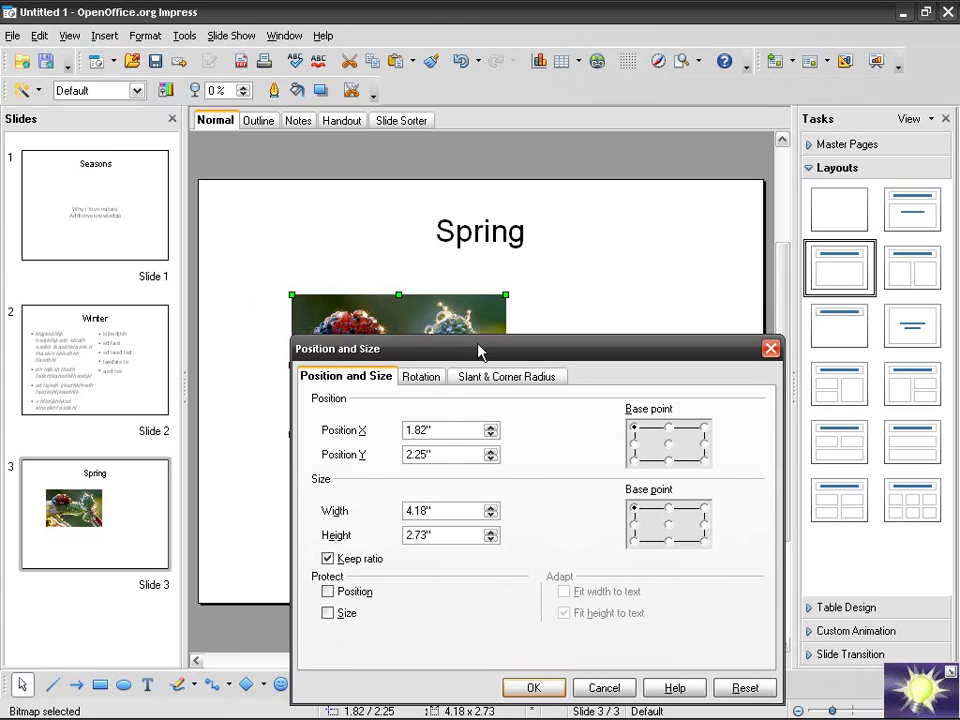
double_click(418, 429)
text(3)
key(Tab)
text(3)
key(Tab)
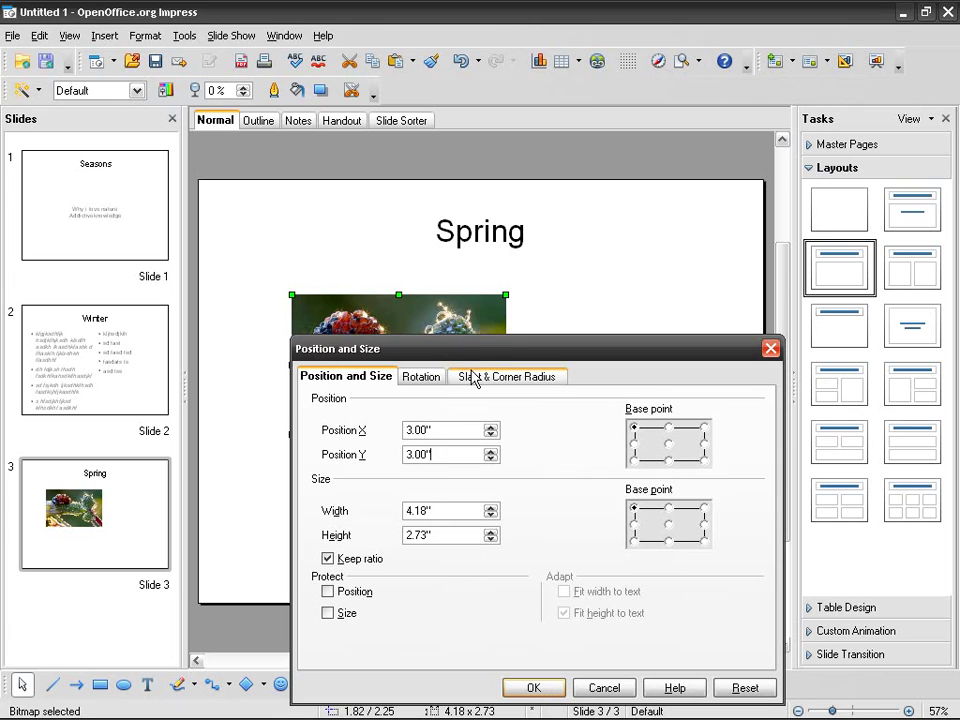
drag(476, 355, 516, 314)
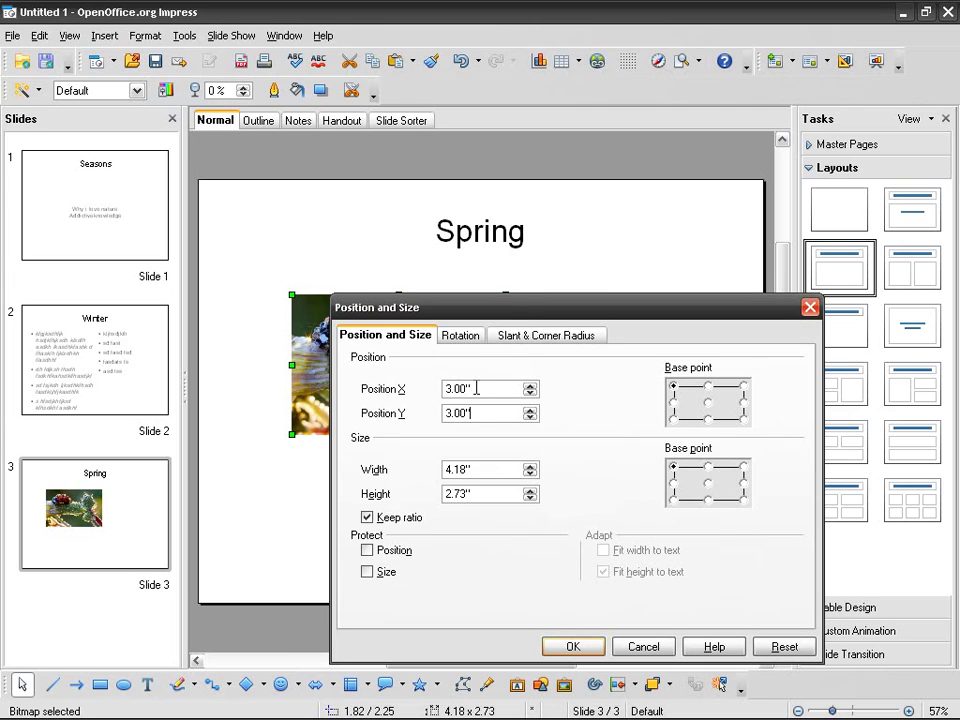
drag(481, 412, 392, 410)
text(3)
click(485, 467)
click(571, 646)
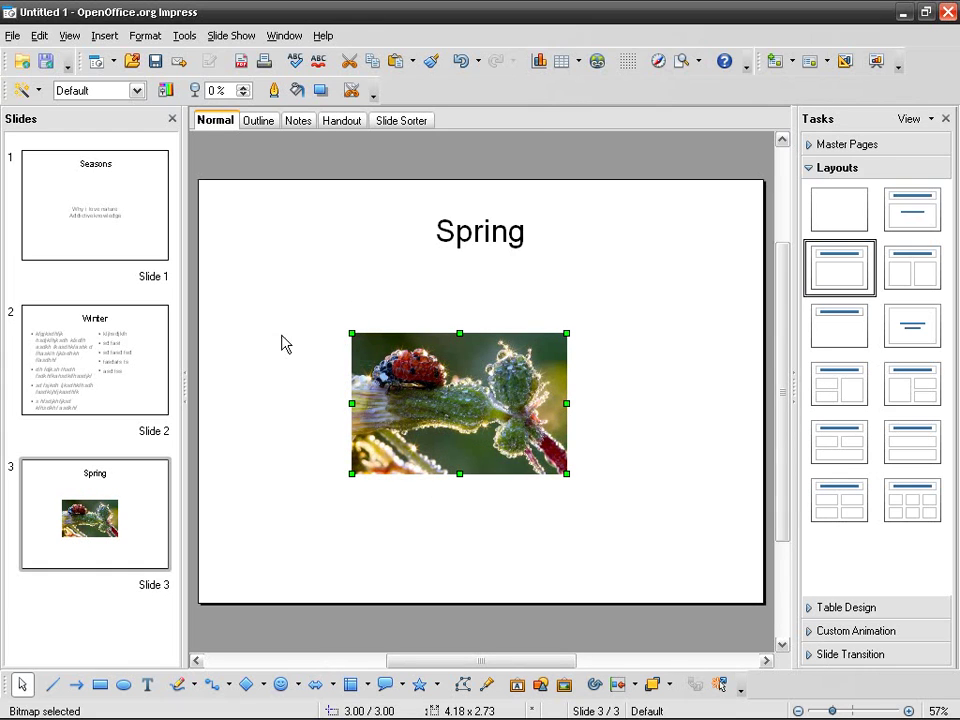
- Examine the base point options in the ladybug picture's Position and Size settings and close them without changes
right_click(396, 365)
click(508, 16)
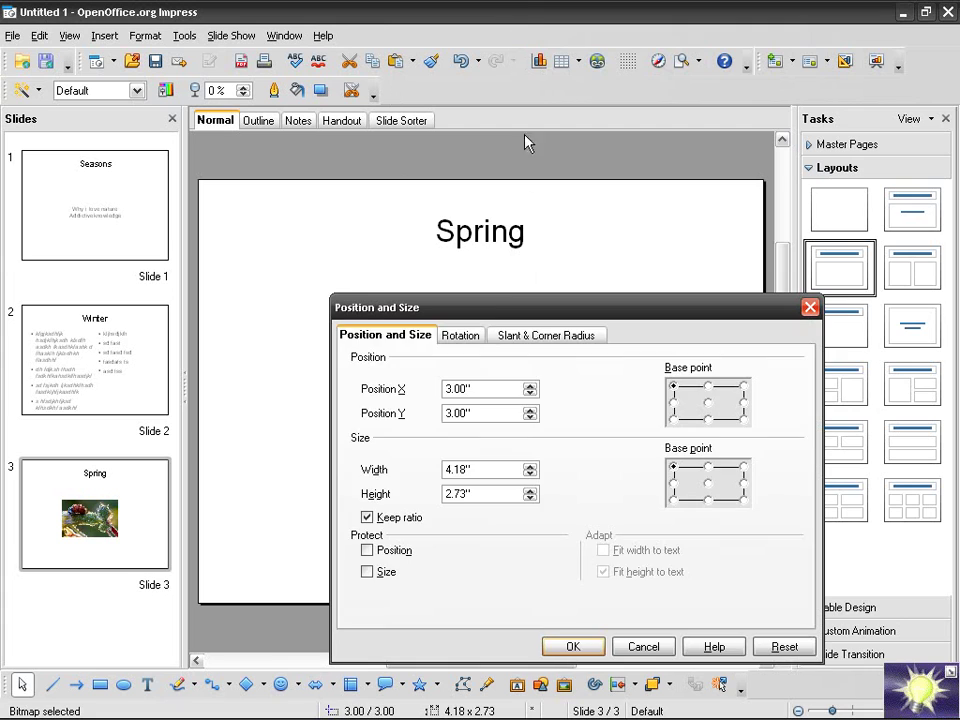
drag(490, 313, 555, 326)
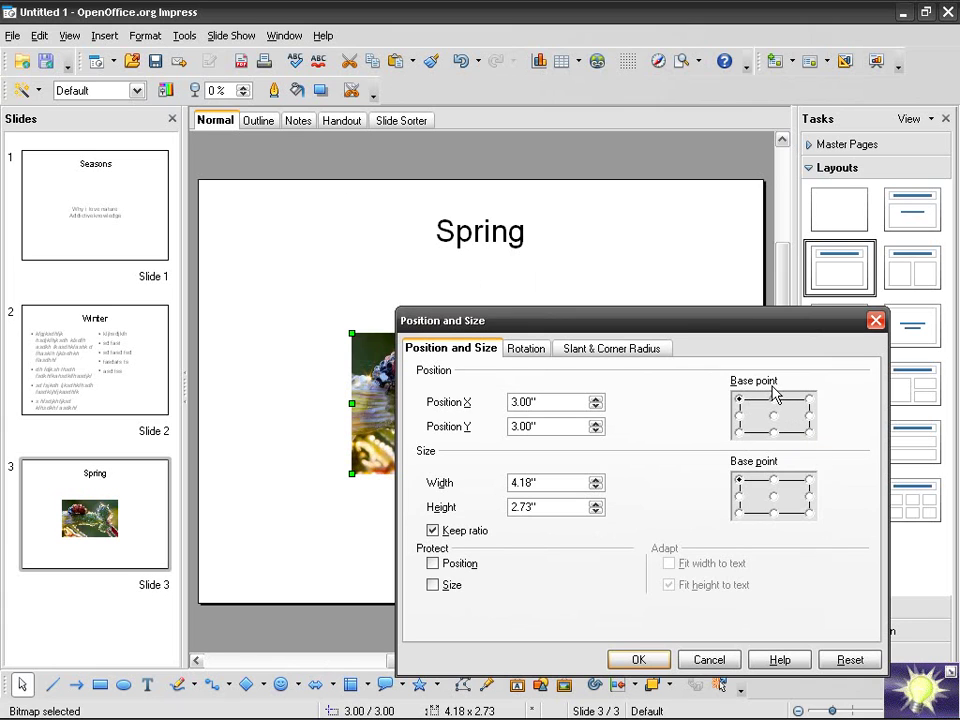
drag(686, 332, 610, 248)
click(633, 576)
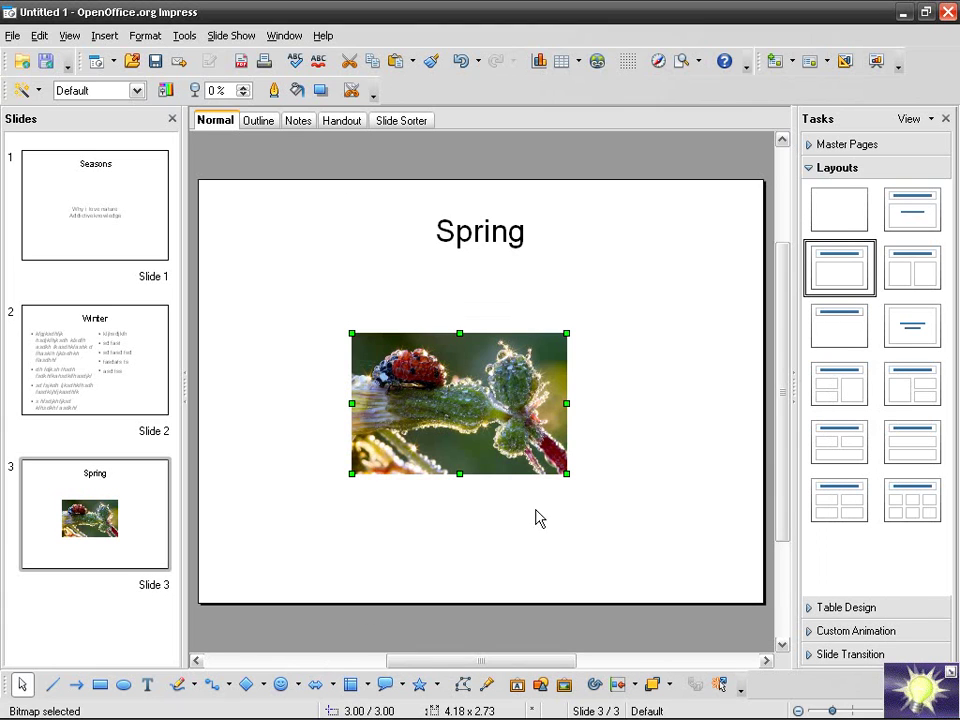
- Move the ladybug picture freehand to about 2.07, 2.00 inches and enlarge it to about 7.43 × 5.50 inches
click(515, 482)
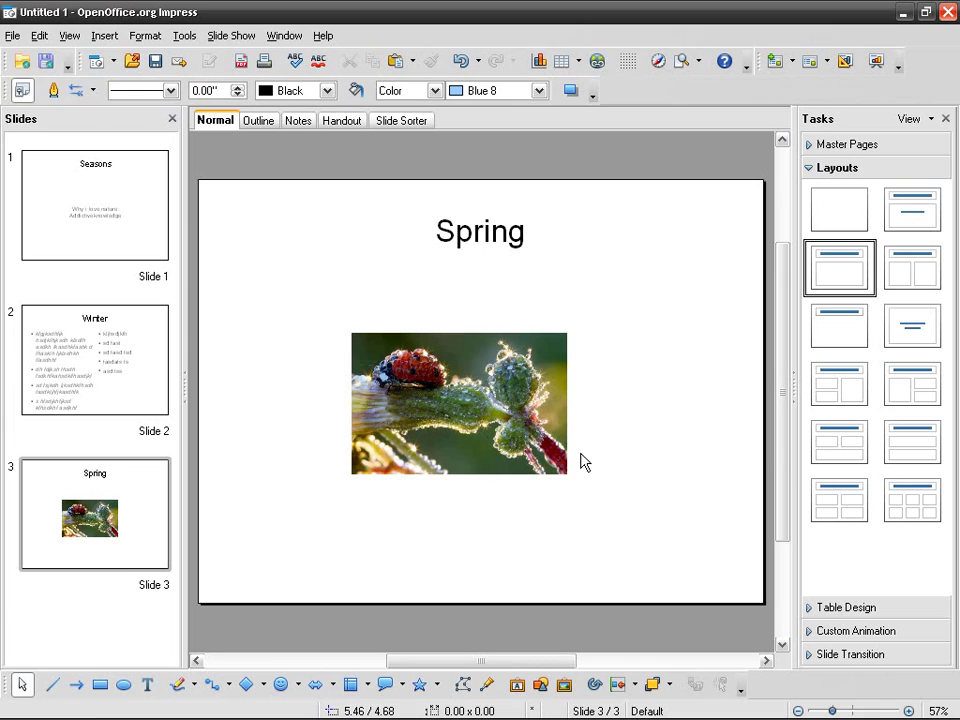
click(476, 438)
drag(476, 438, 428, 386)
drag(518, 422, 686, 564)
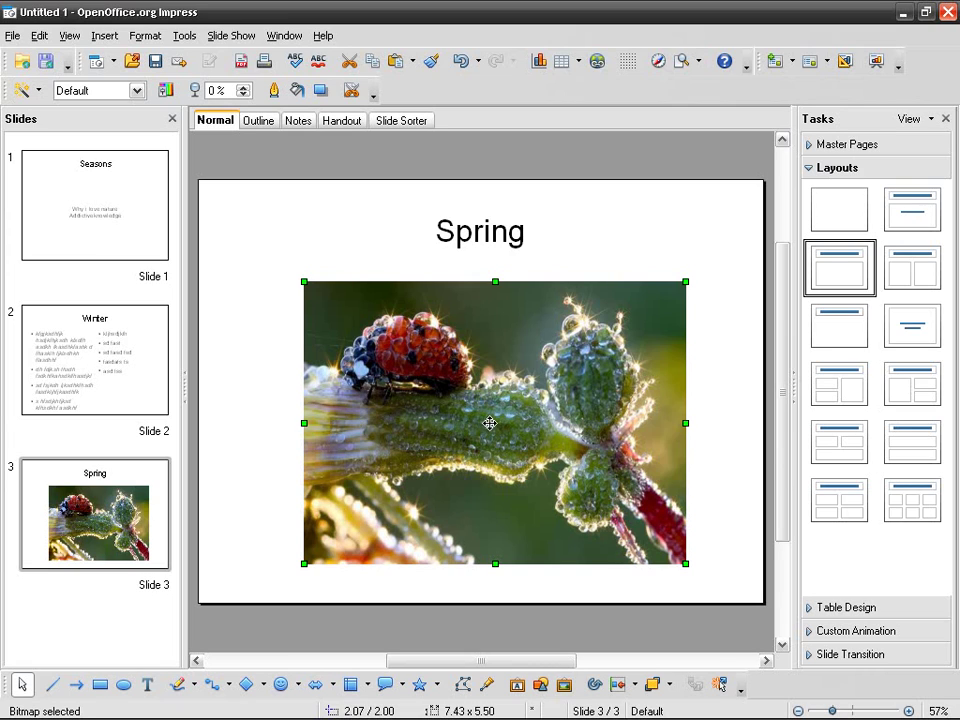
- Add the text "kfhdgjdfjkghdfjkghkdjfshgkh" inside the ladybug picture and check that it can be selected and edited
double_click(504, 421)
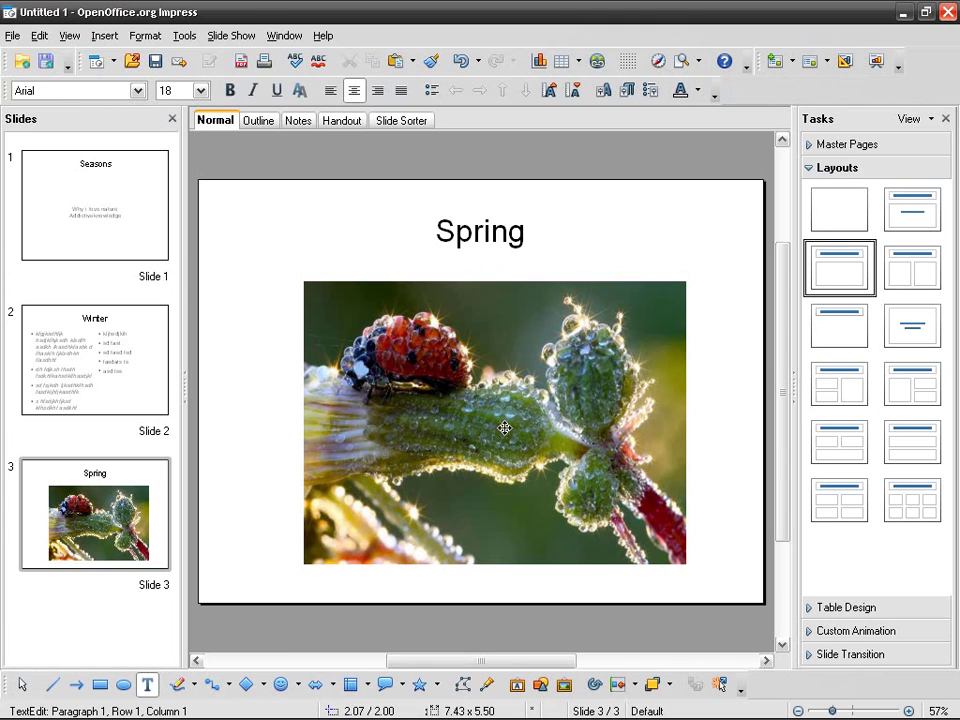
text(kfhdgjdfjkghdfjkghdjfshgkh)
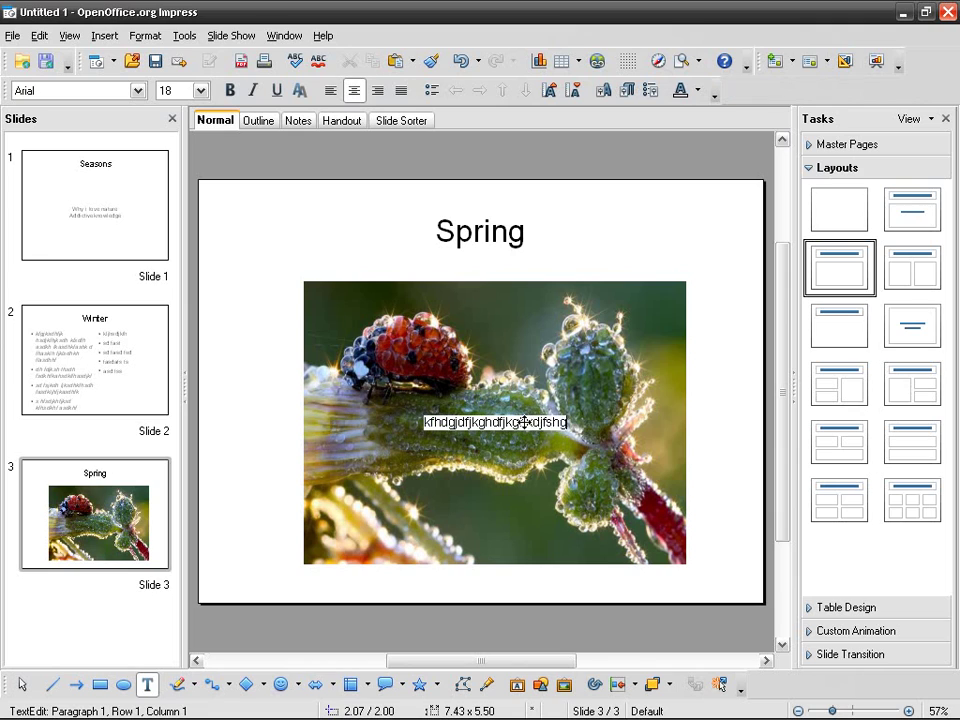
click(730, 412)
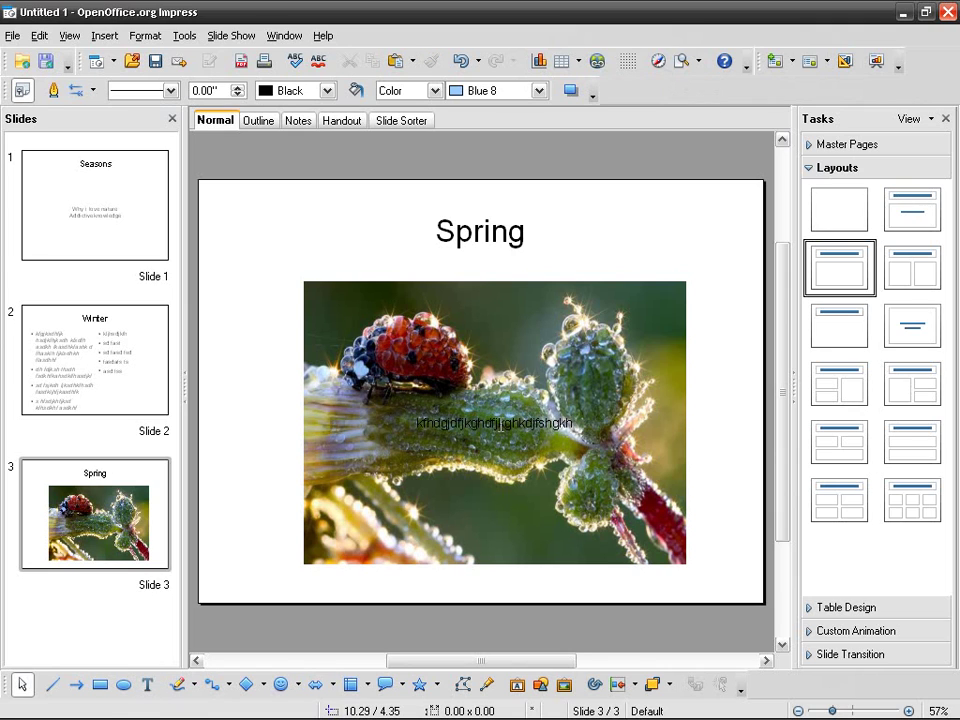
click(507, 422)
key(End)
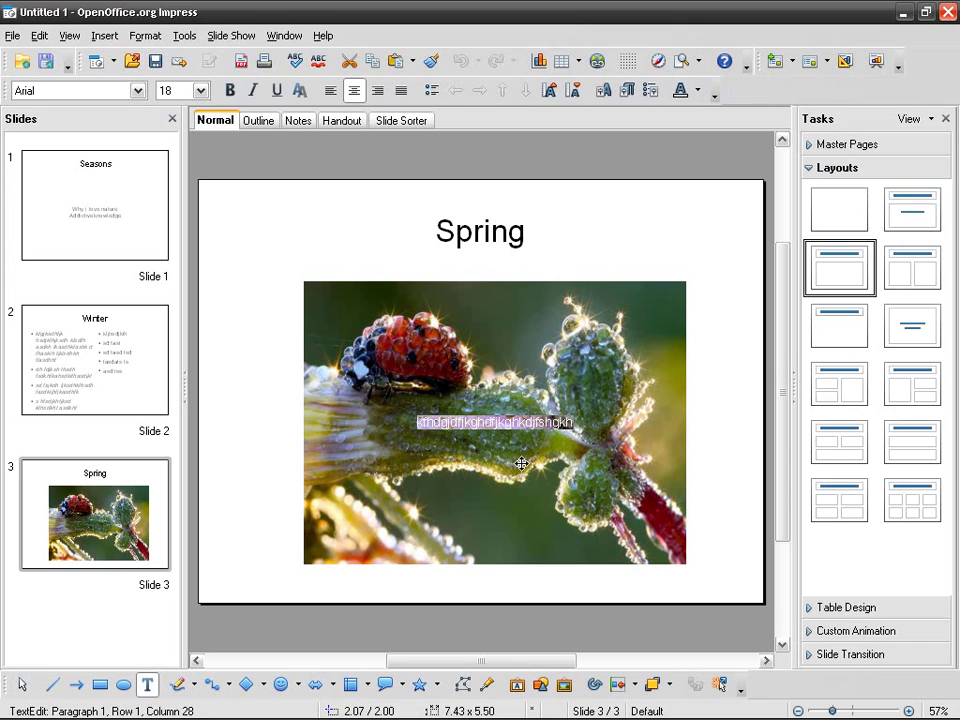
click(527, 478)
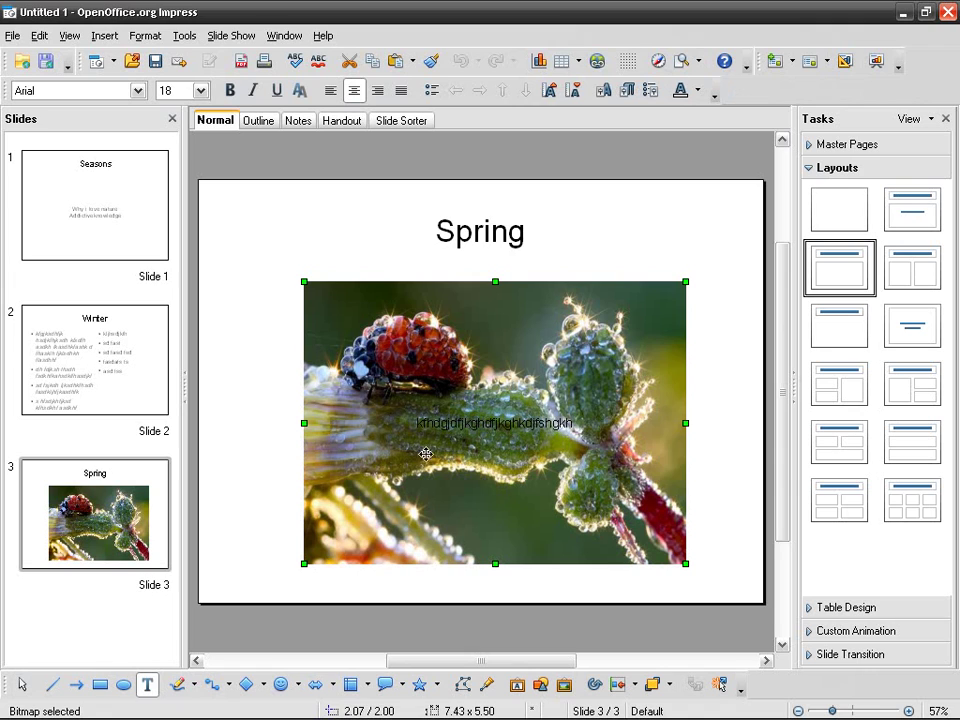
double_click(490, 422)
click(490, 422)
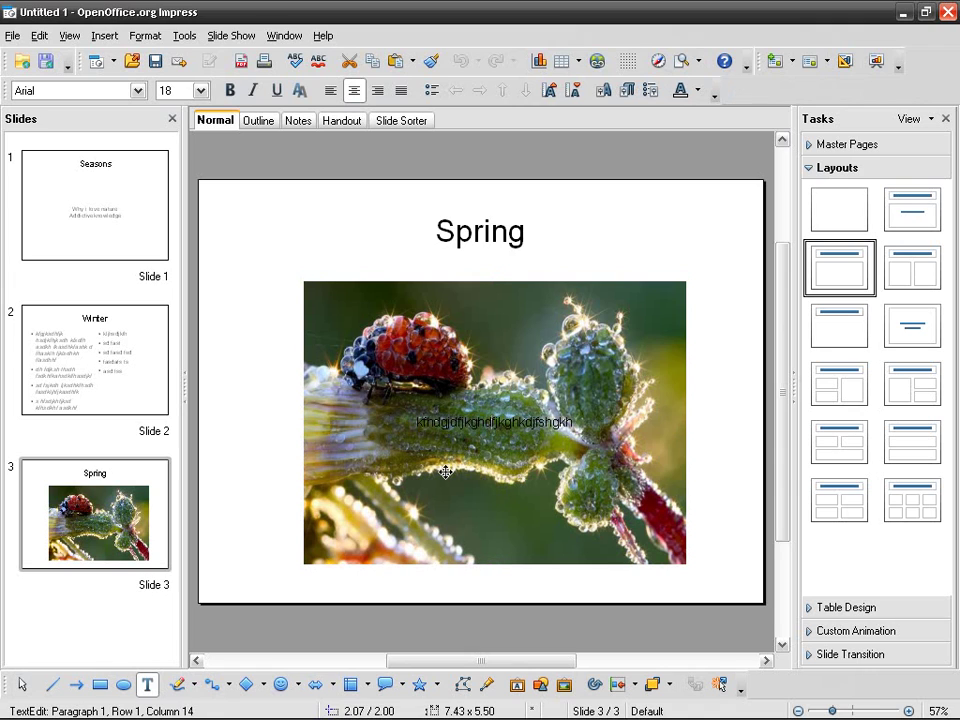
- Review the ladybug picture's text settings and apply the Blink text animation effect
click(371, 420)
right_click(369, 416)
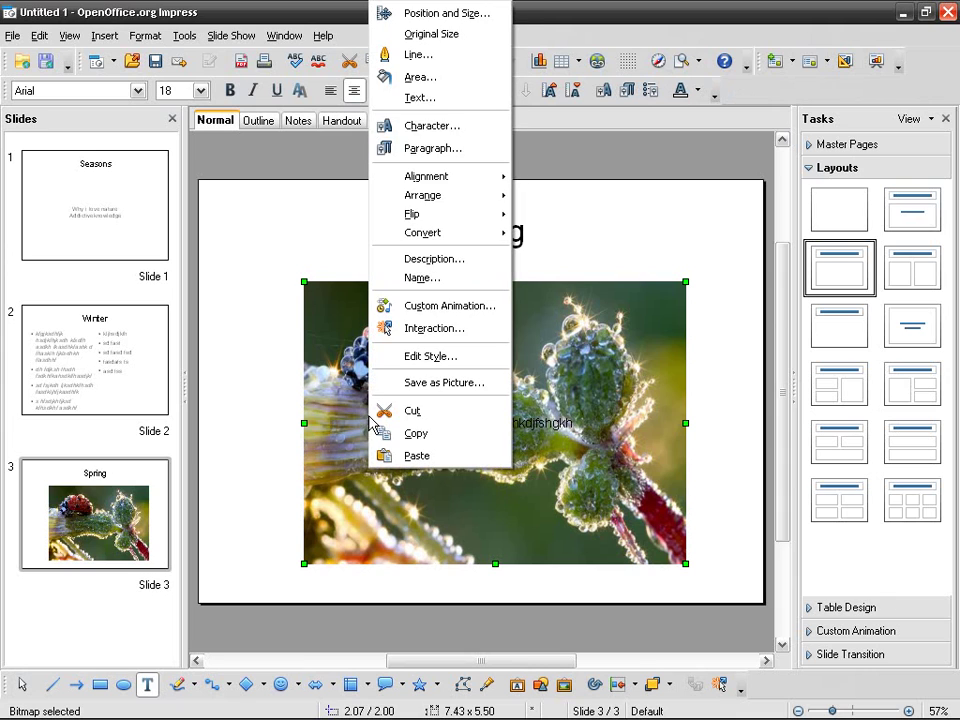
click(437, 100)
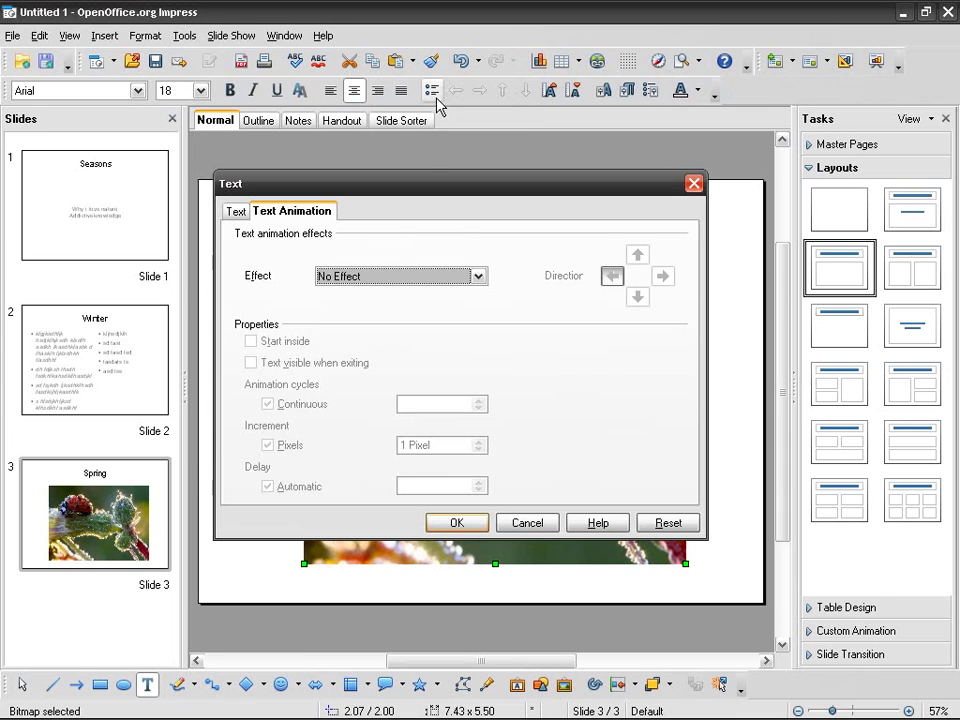
click(237, 216)
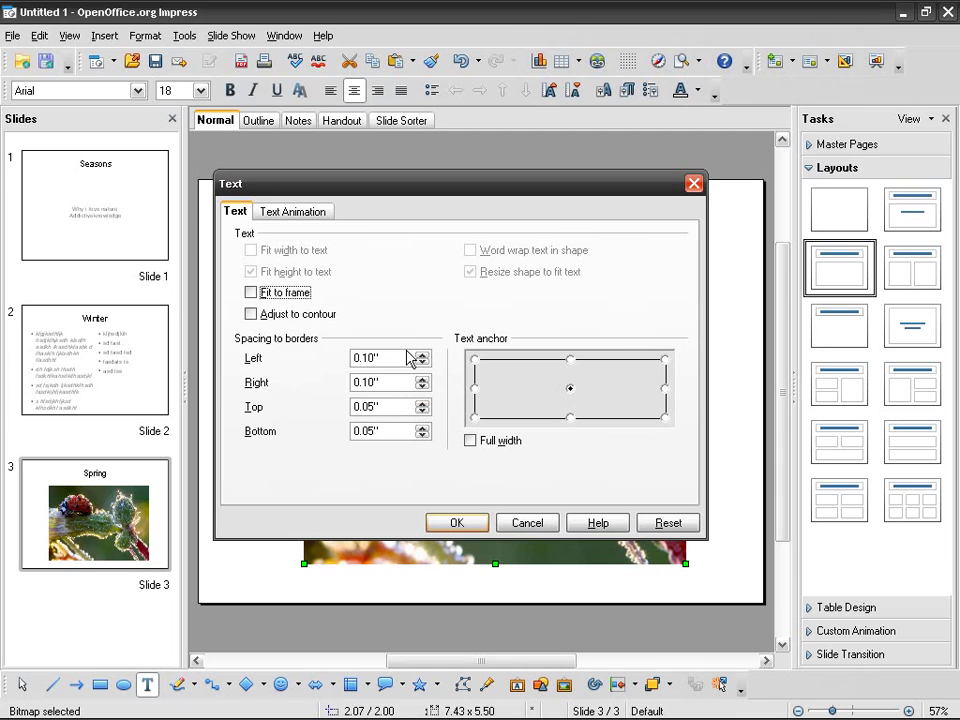
click(300, 214)
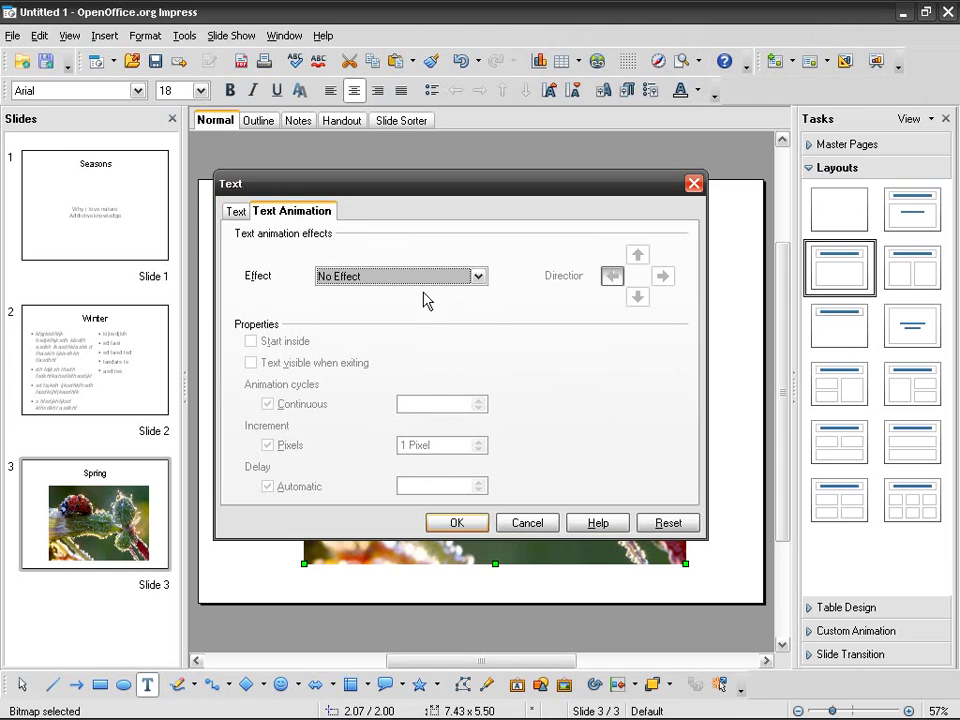
click(465, 279)
click(330, 306)
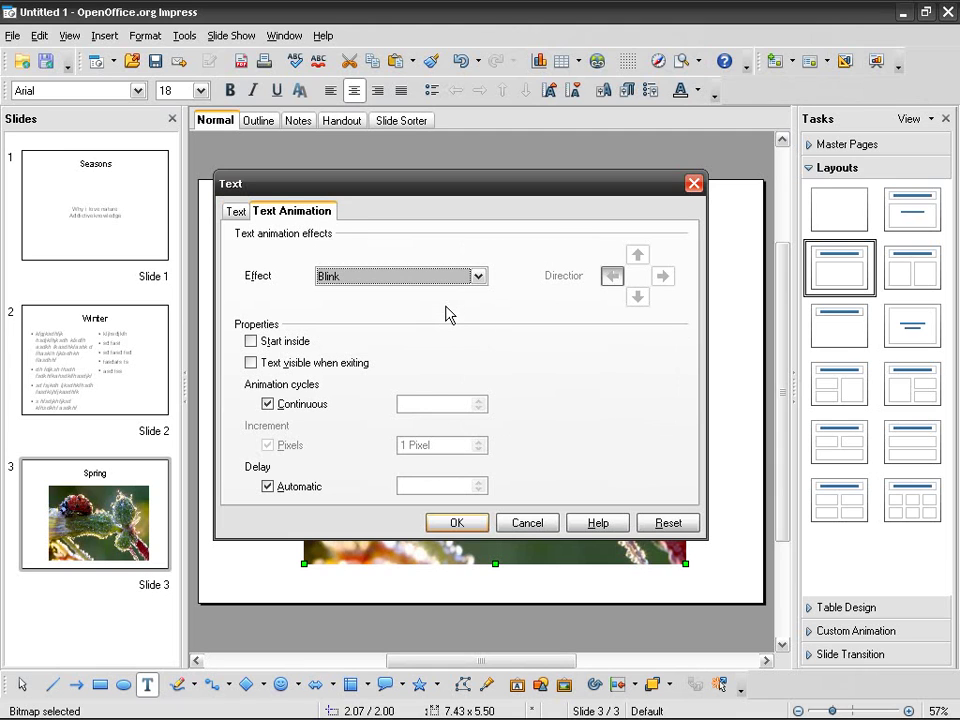
click(456, 522)
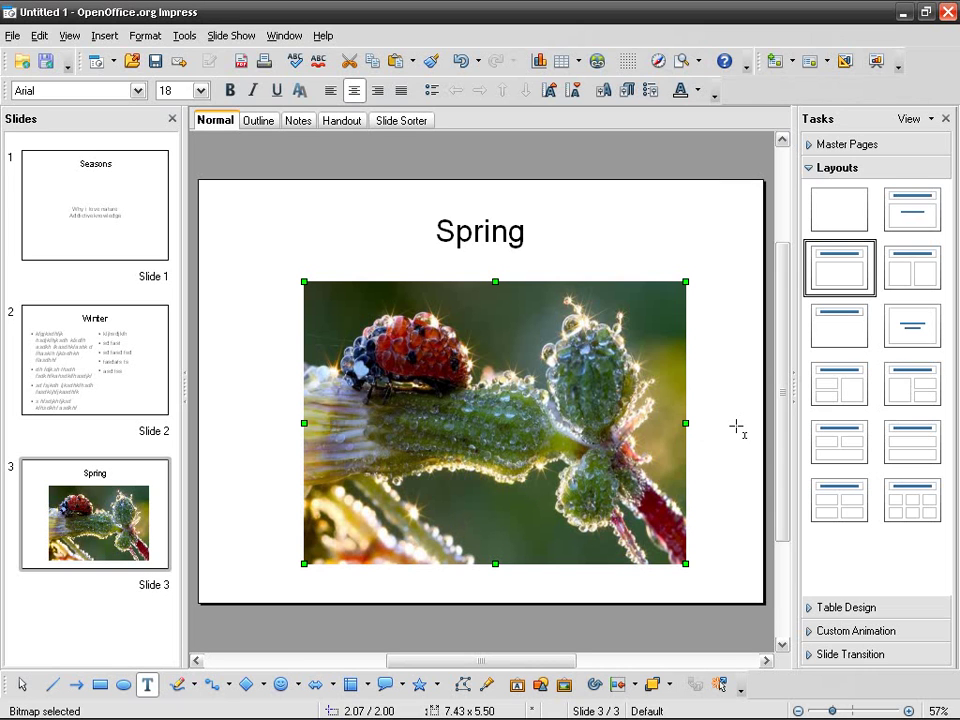
- Check the blinking text on the ladybug picture in and out of text editing, and leave the picture deselected
click(503, 424)
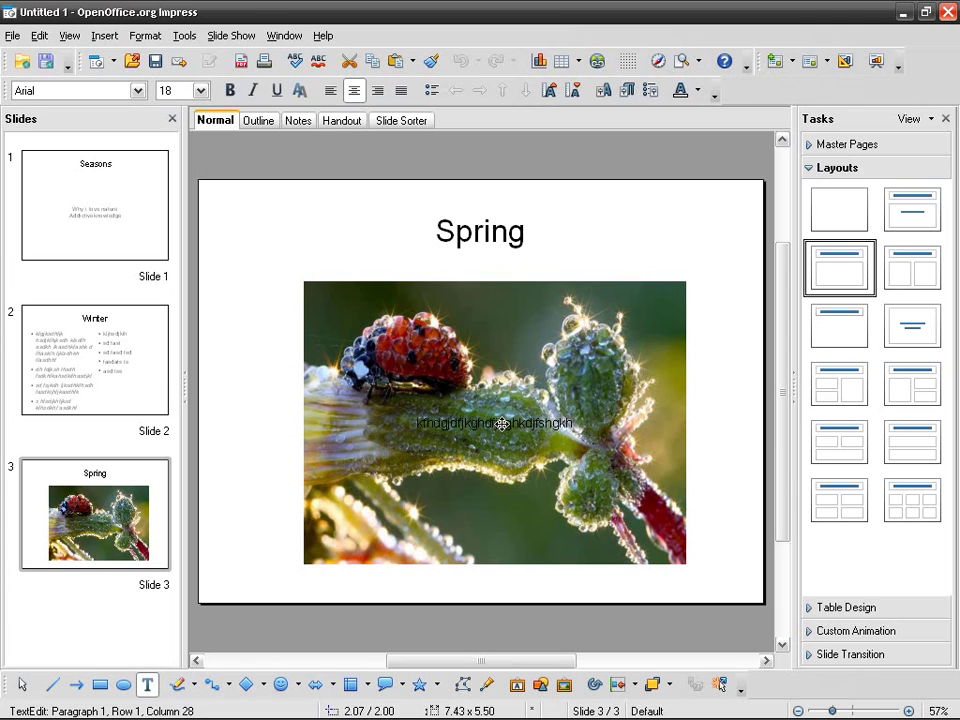
click(381, 432)
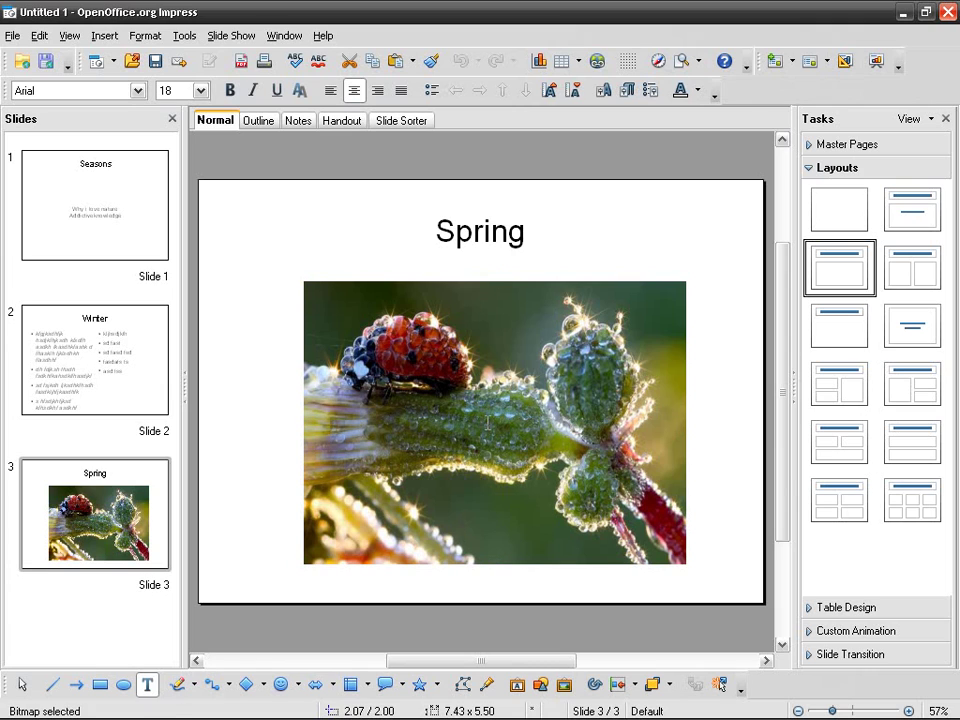
click(507, 476)
click(730, 407)
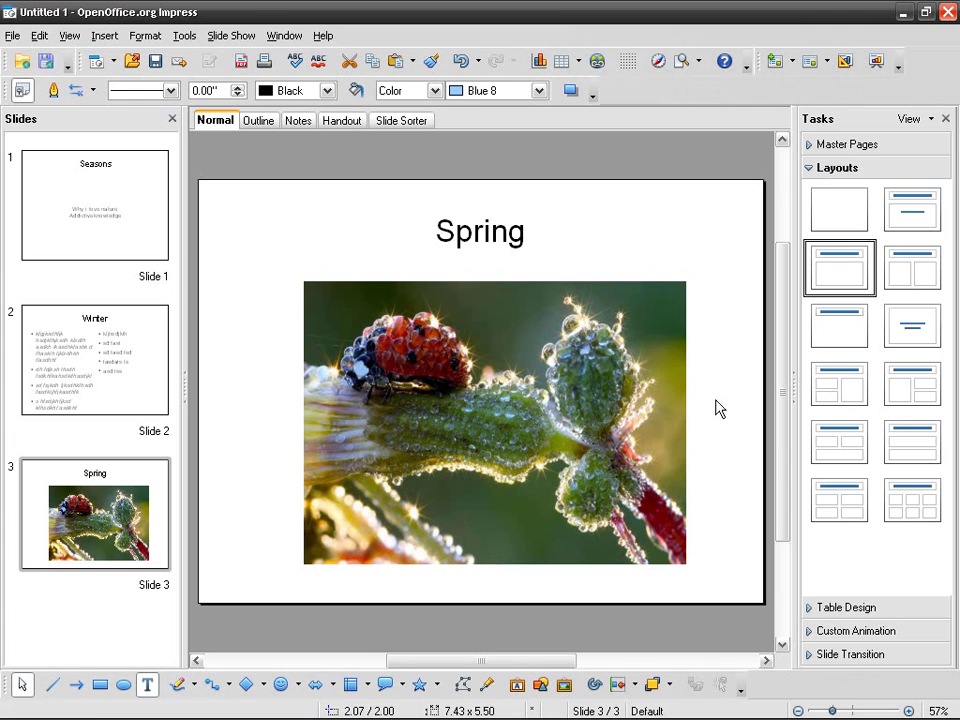
key(Escape)
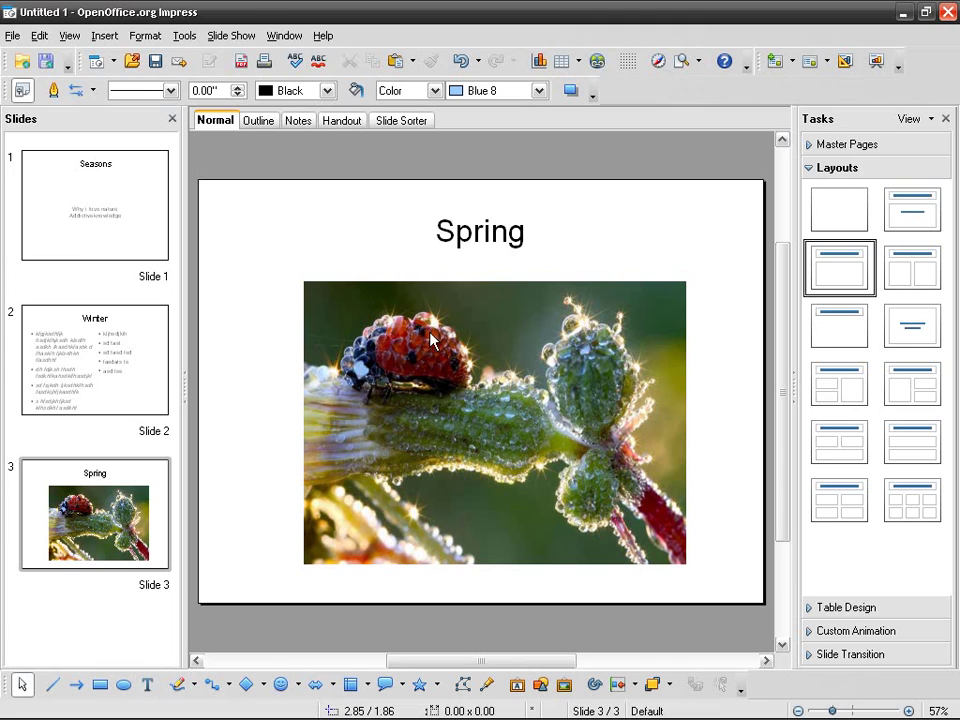
- Give the ladybug picture's border the Ultrafine 2 dots 3 dashes line style
right_click(471, 361)
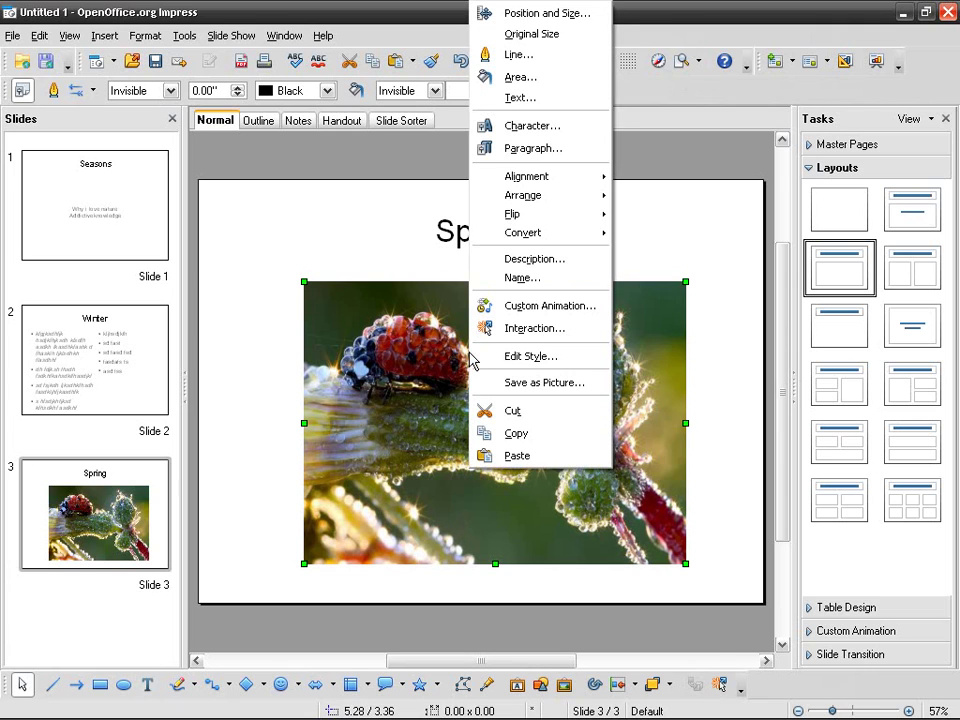
click(586, 58)
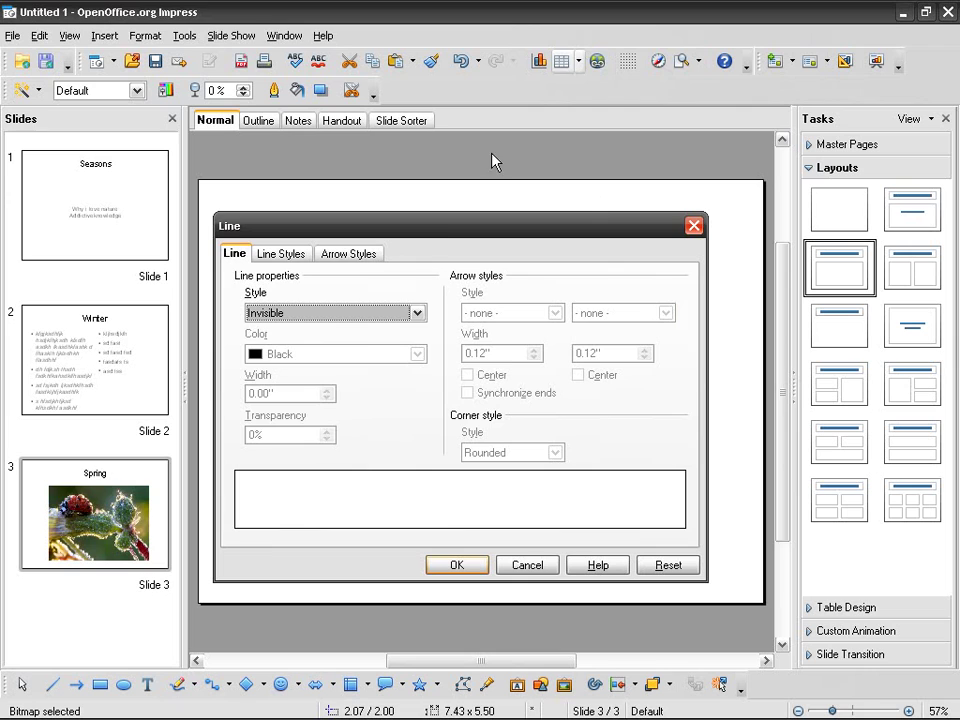
click(417, 313)
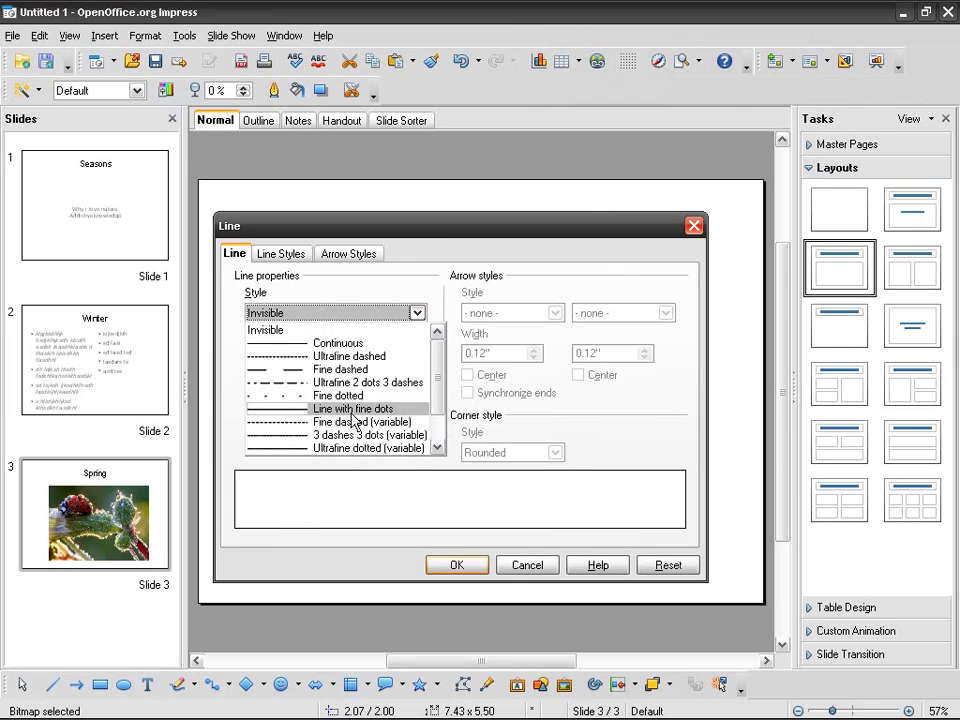
scroll(388, 433, down, 1)
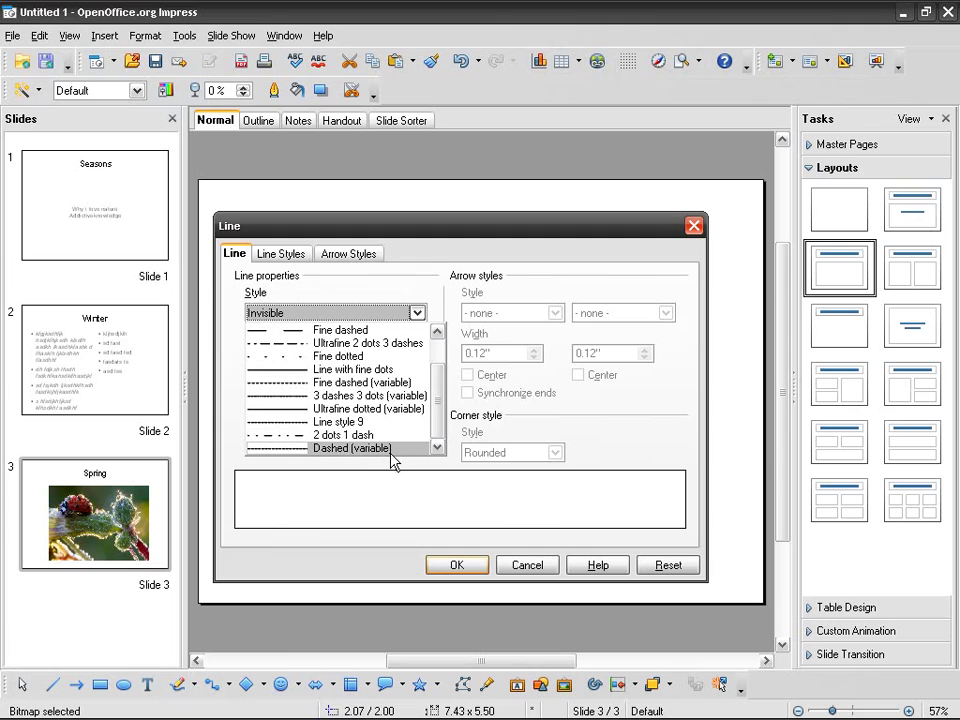
click(369, 343)
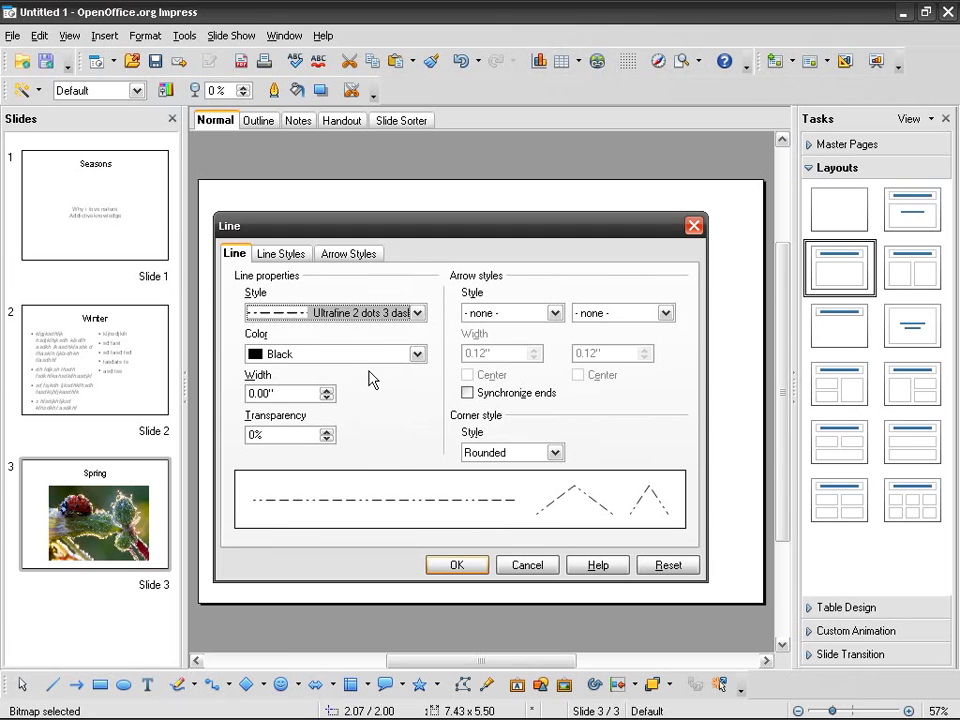
- Set the ladybug picture's border colour to Light red and its line width to 0.04 inches, and apply the settings
click(416, 354)
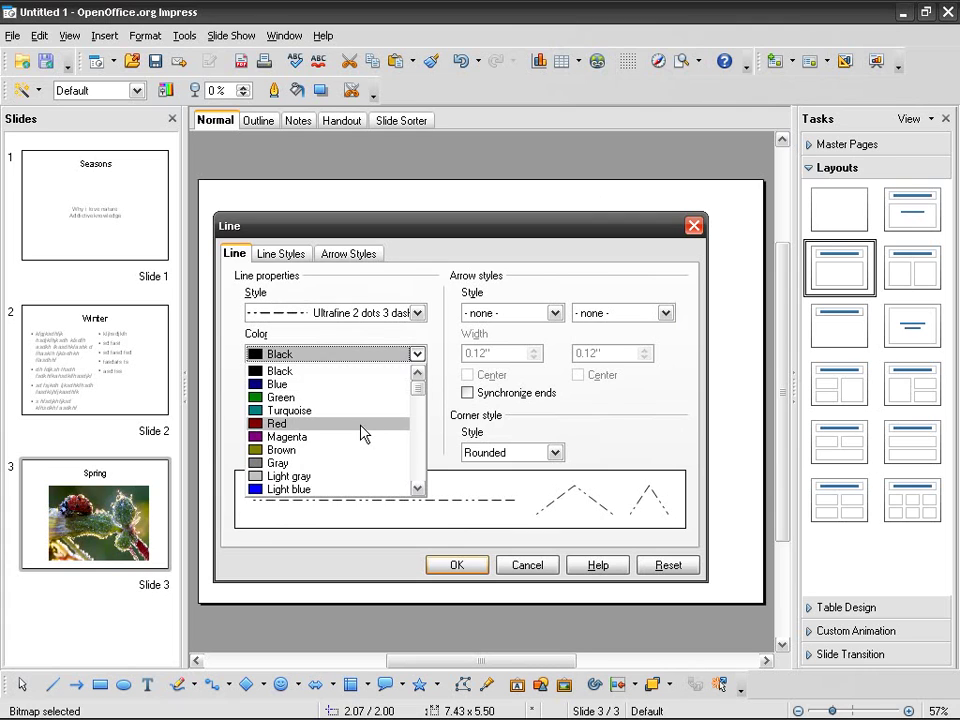
scroll(360, 433, down, 2)
click(336, 452)
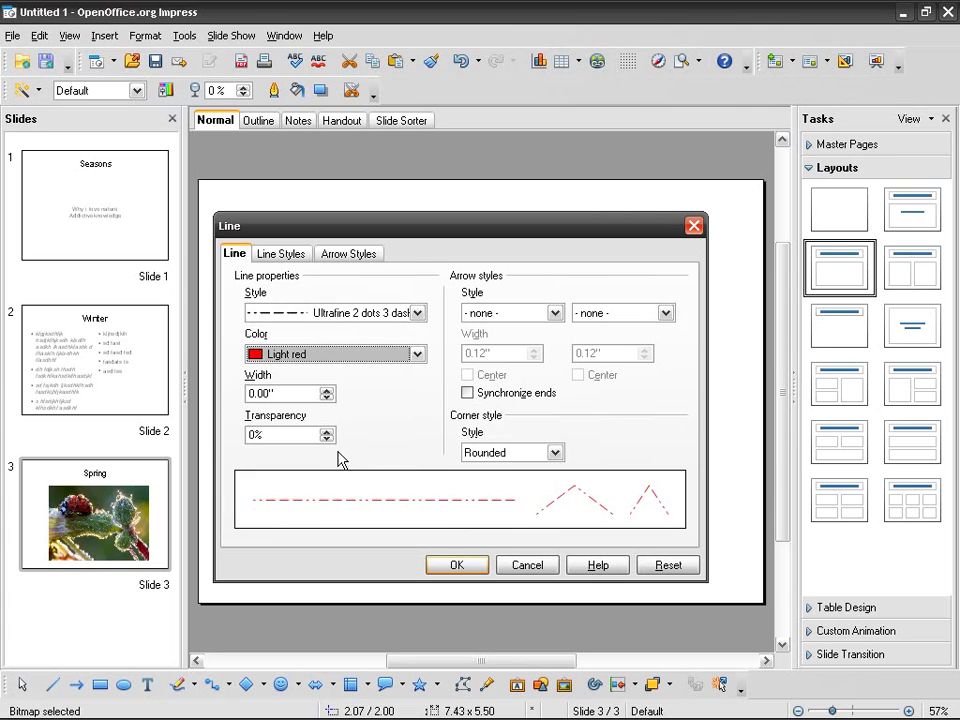
click(330, 391)
click(330, 391)
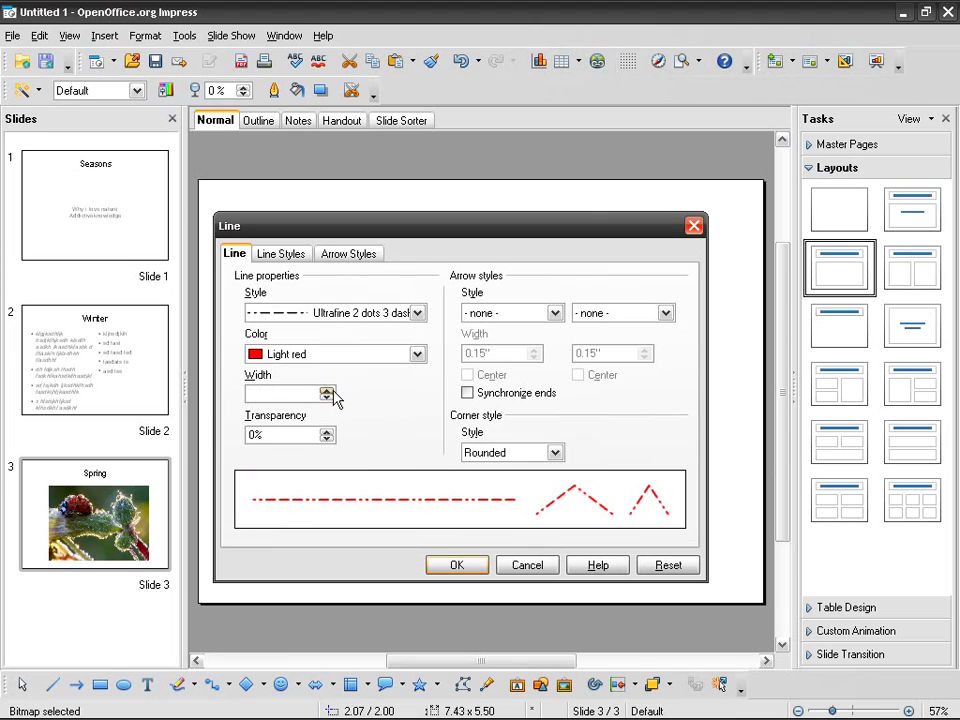
click(330, 392)
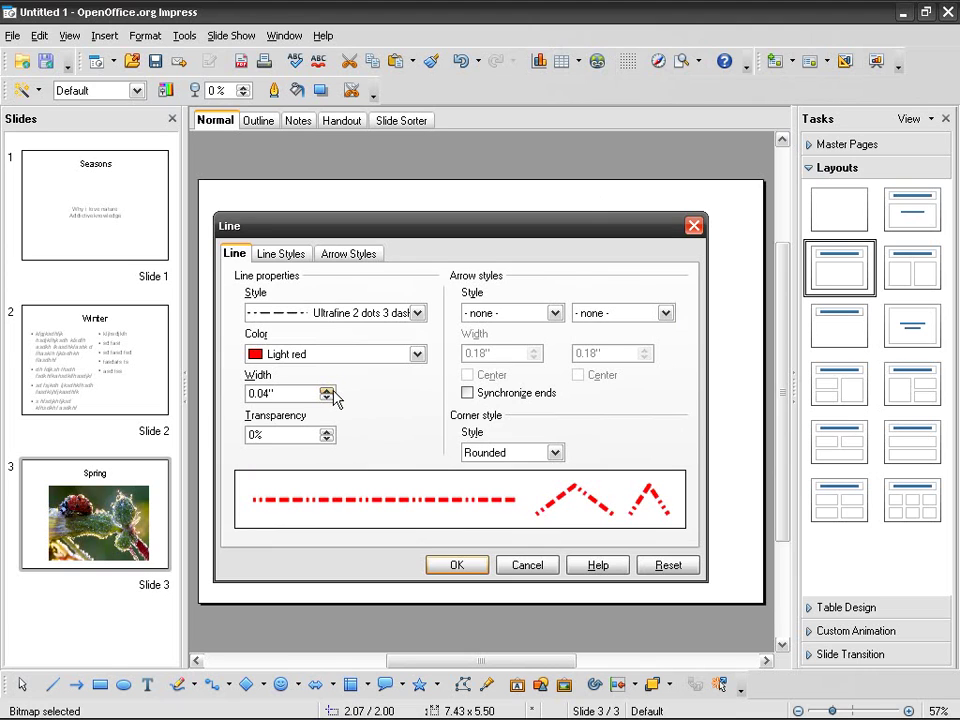
click(454, 568)
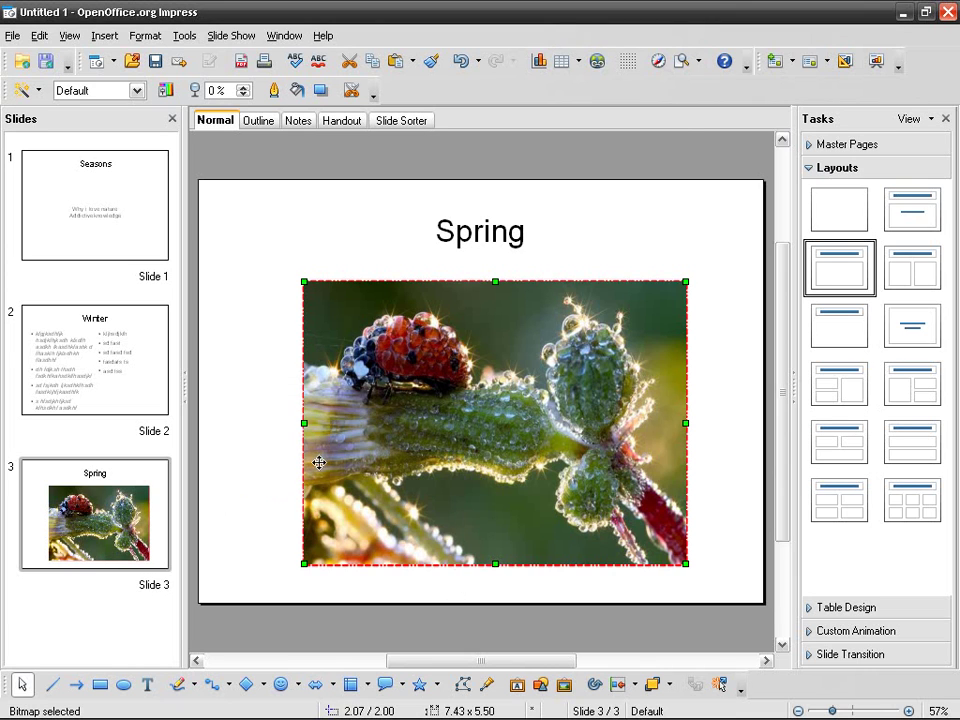
click(266, 456)
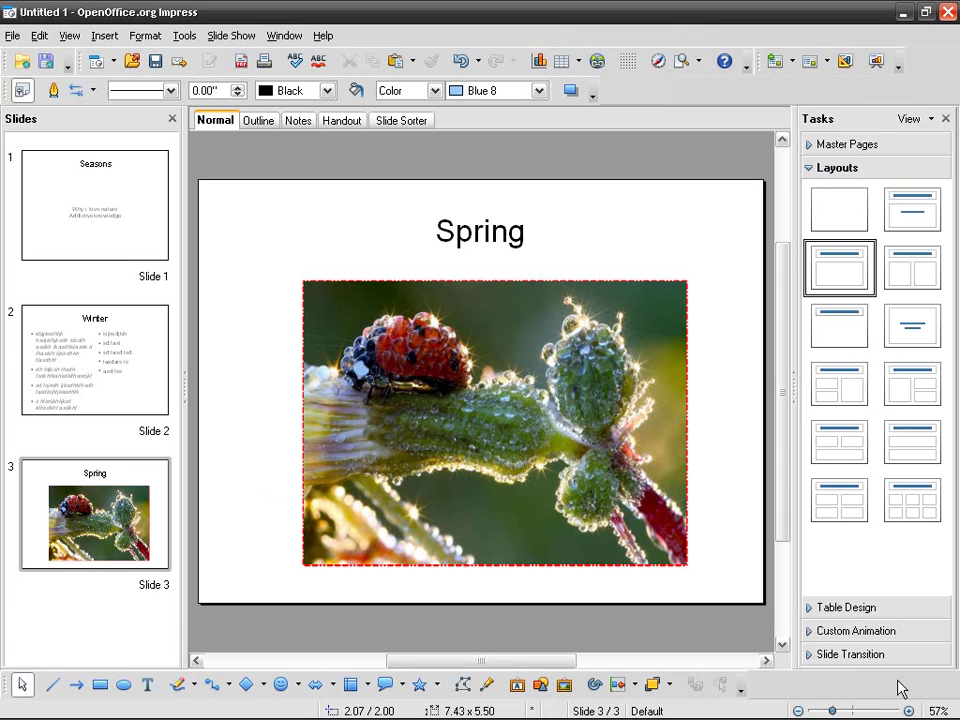
- Examine the ladybug picture's dashed border up close and return to the full view of the slide
click(908, 710)
click(908, 710)
click(908, 710)
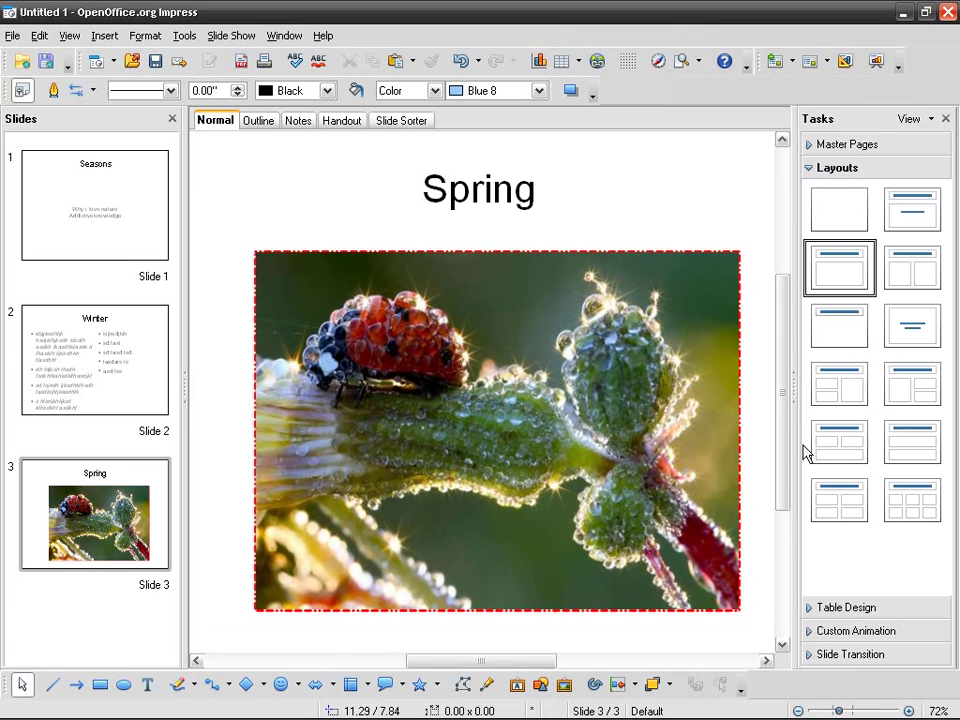
mouse_move(788, 424)
mouse_down()
mouse_move(788, 441)
mouse_move(788, 430)
mouse_up()
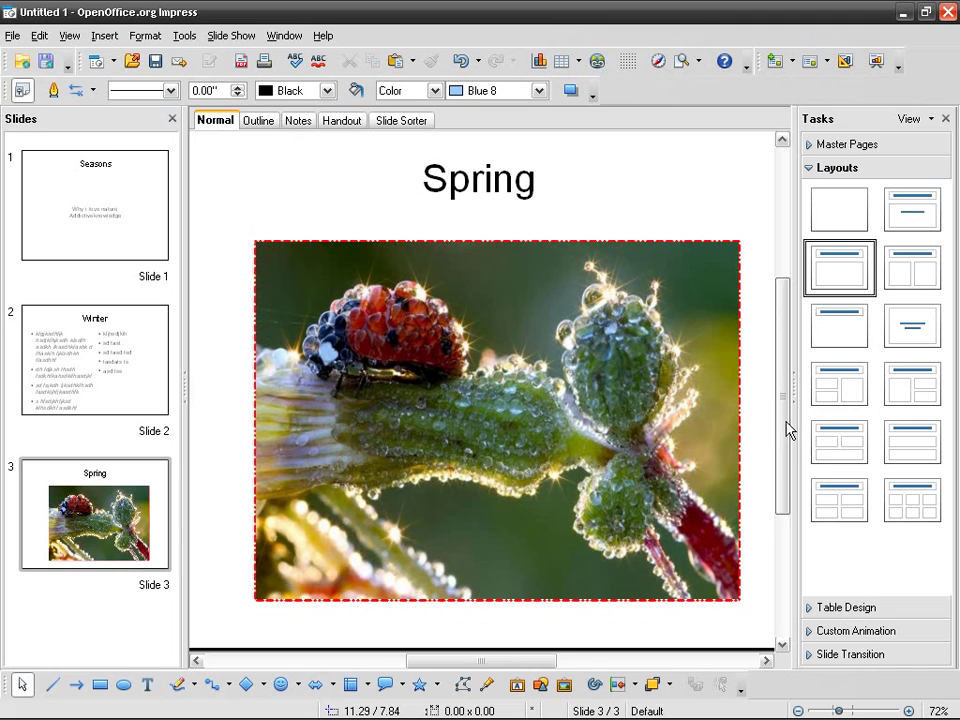
click(798, 711)
click(798, 711)
click(798, 711)
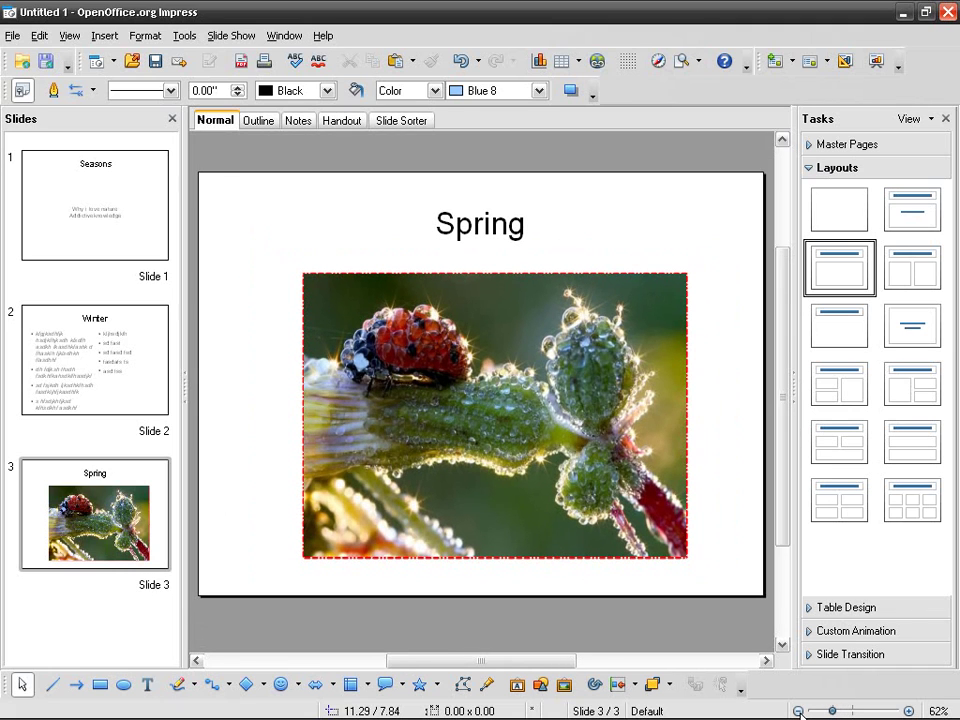
- Move the ladybug picture over the Spring title, to about 1.75, 0.00 inches
click(482, 332)
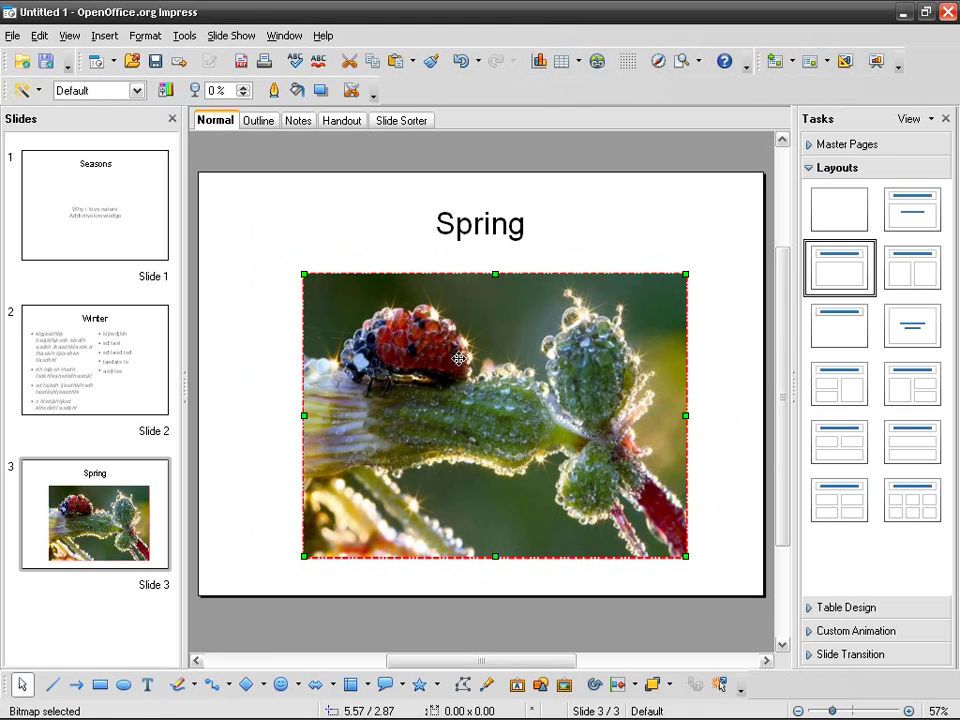
drag(444, 351, 429, 264)
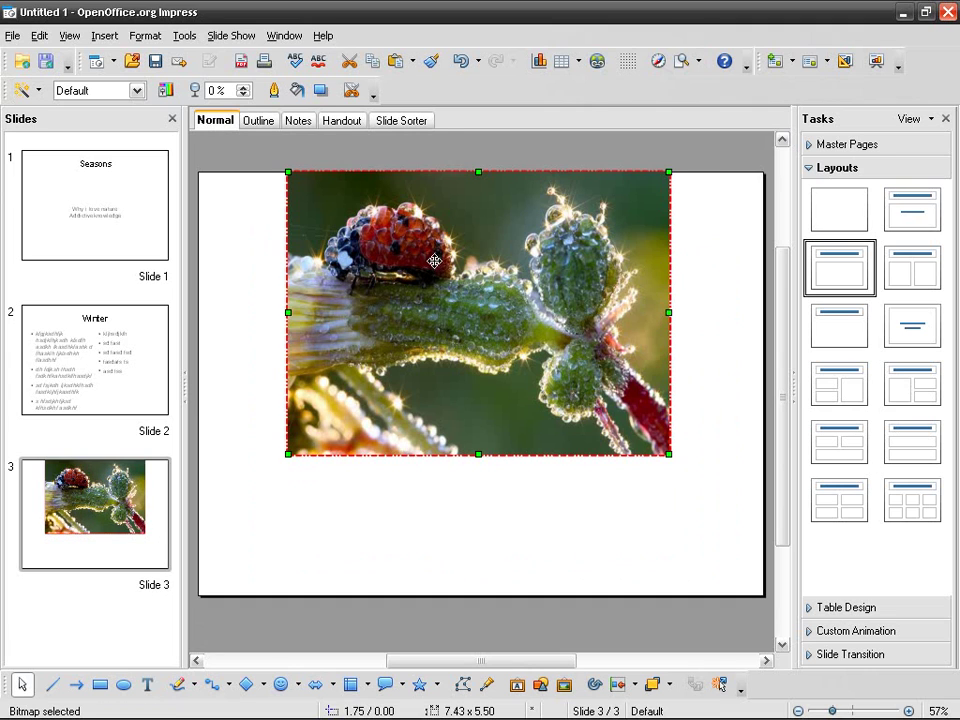
click(711, 291)
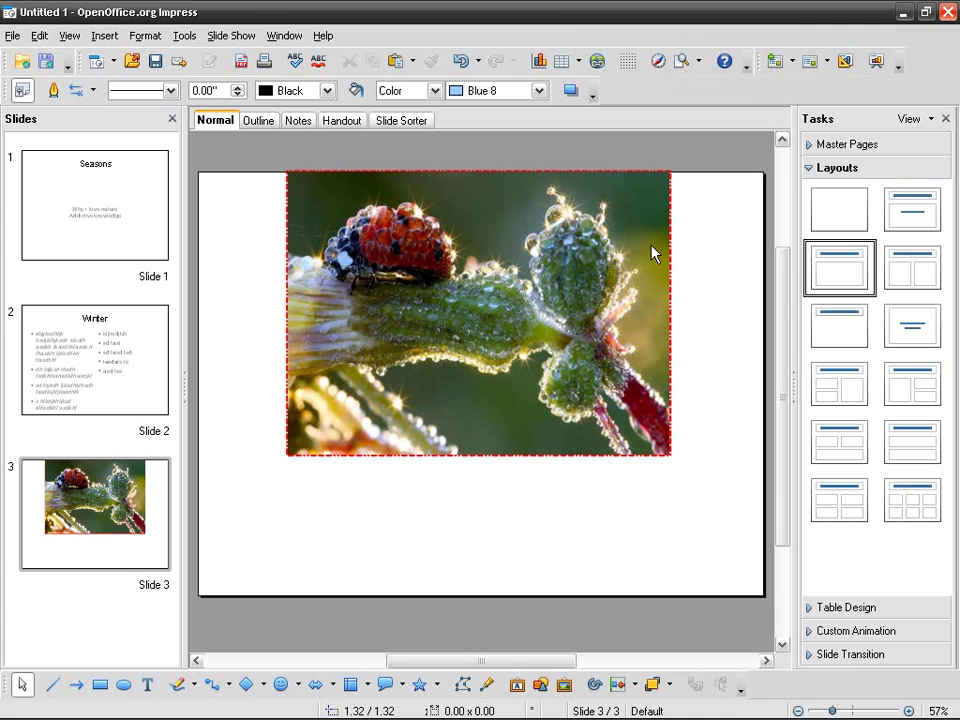
- Move the ladybug picture down off the Spring title, and undo its last two moves
click(368, 212)
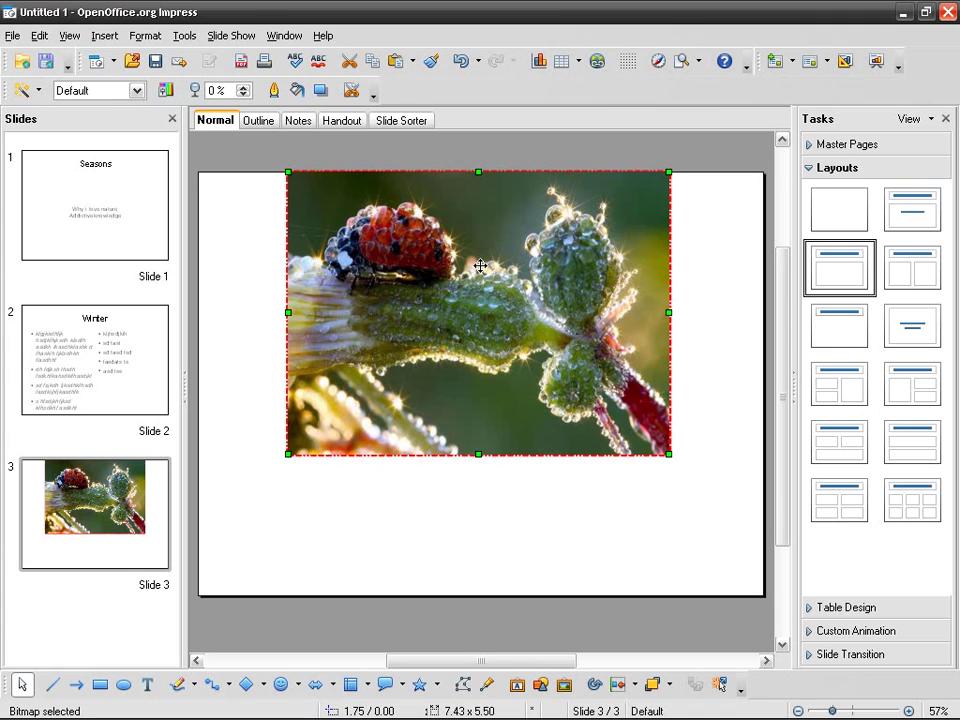
drag(420, 313, 421, 371)
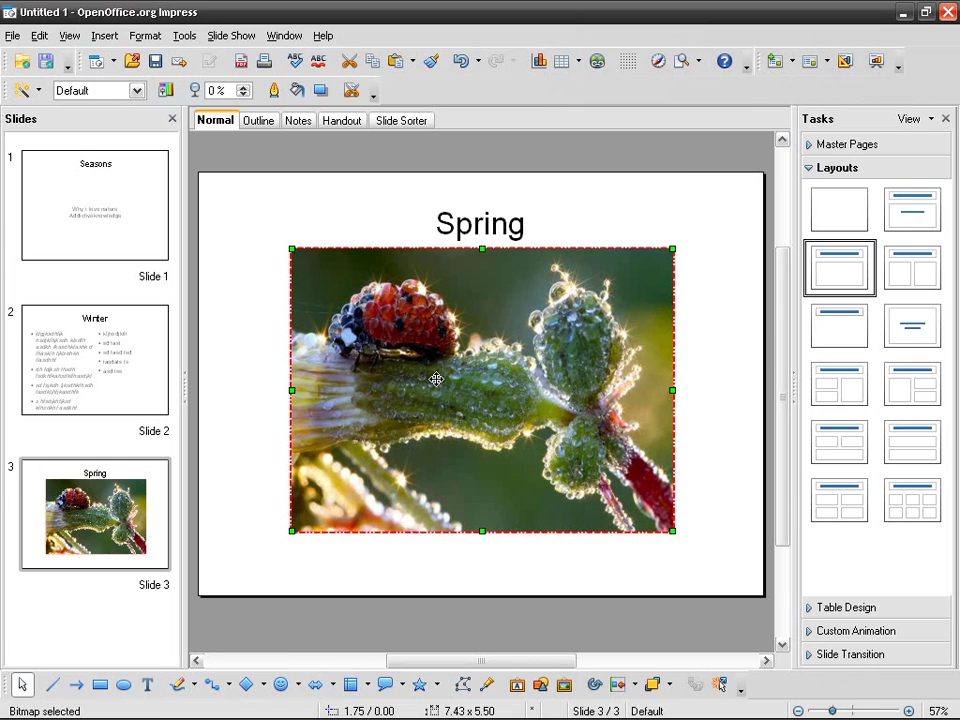
click(462, 63)
click(464, 64)
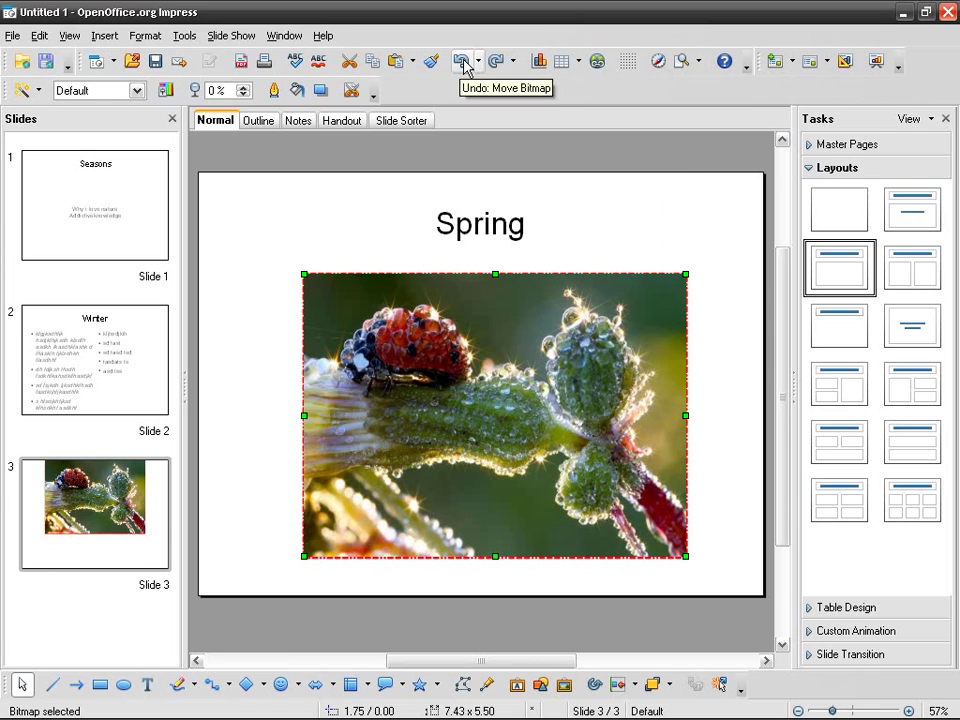
- Centre the ladybug picture horizontally on the slide using the Centered alignment
right_click(361, 406)
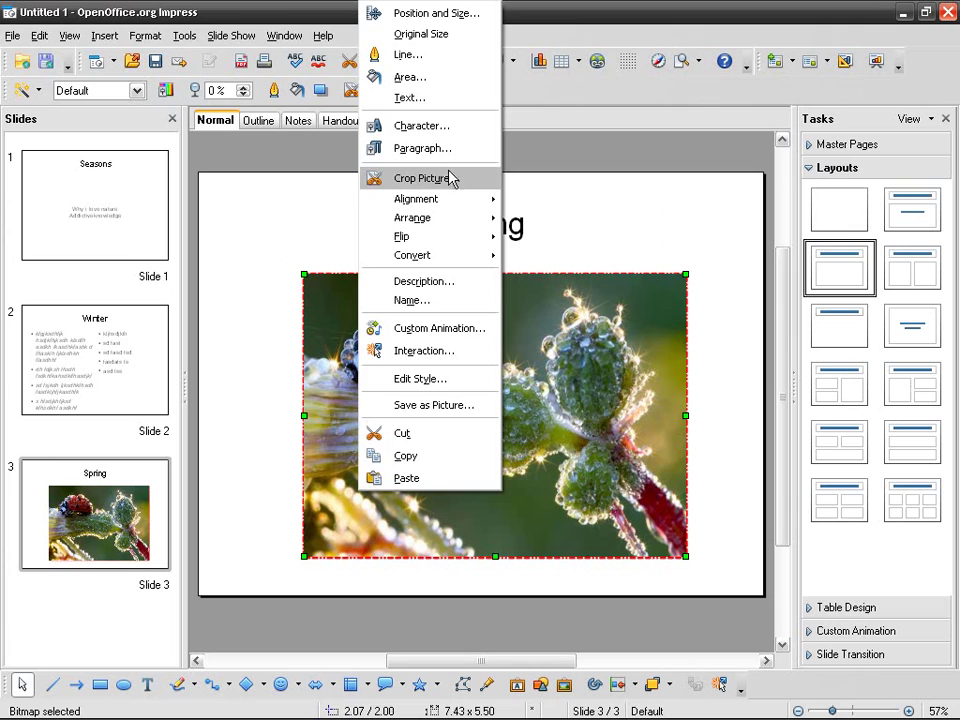
mouse_move(467, 200)
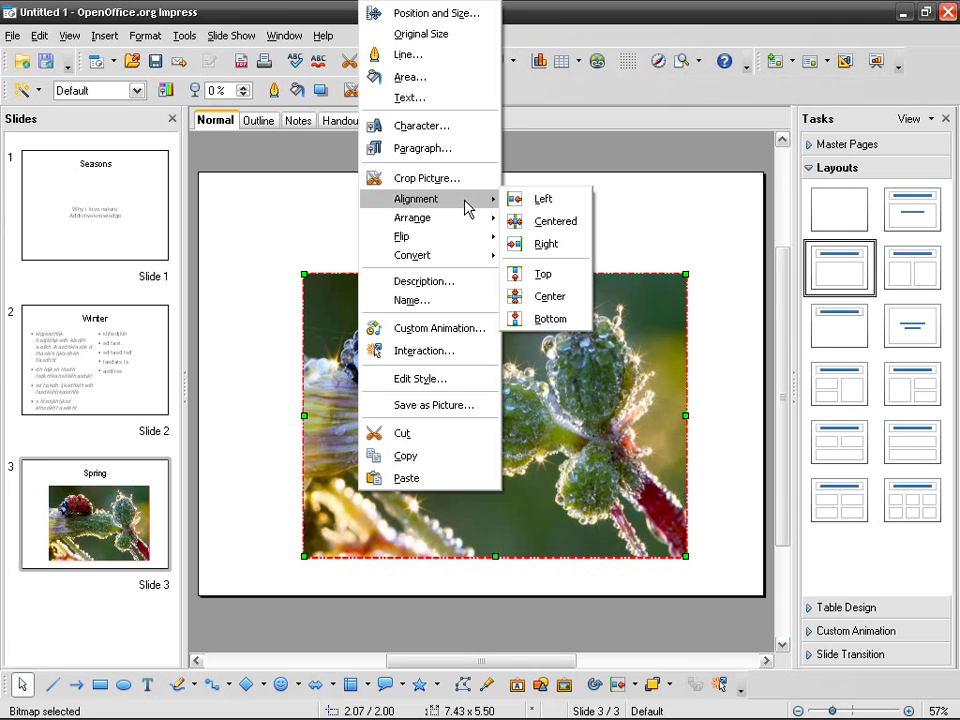
click(566, 230)
- Align the ladybug picture to the top edge of the slide, trying undo and redo on that alignment
right_click(491, 486)
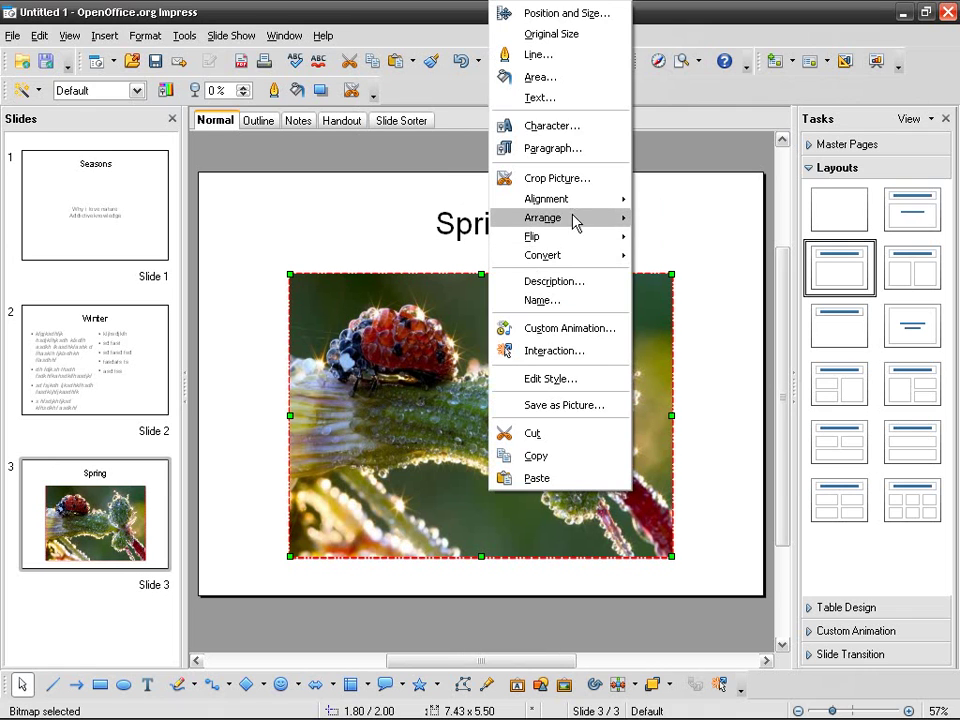
mouse_move(606, 203)
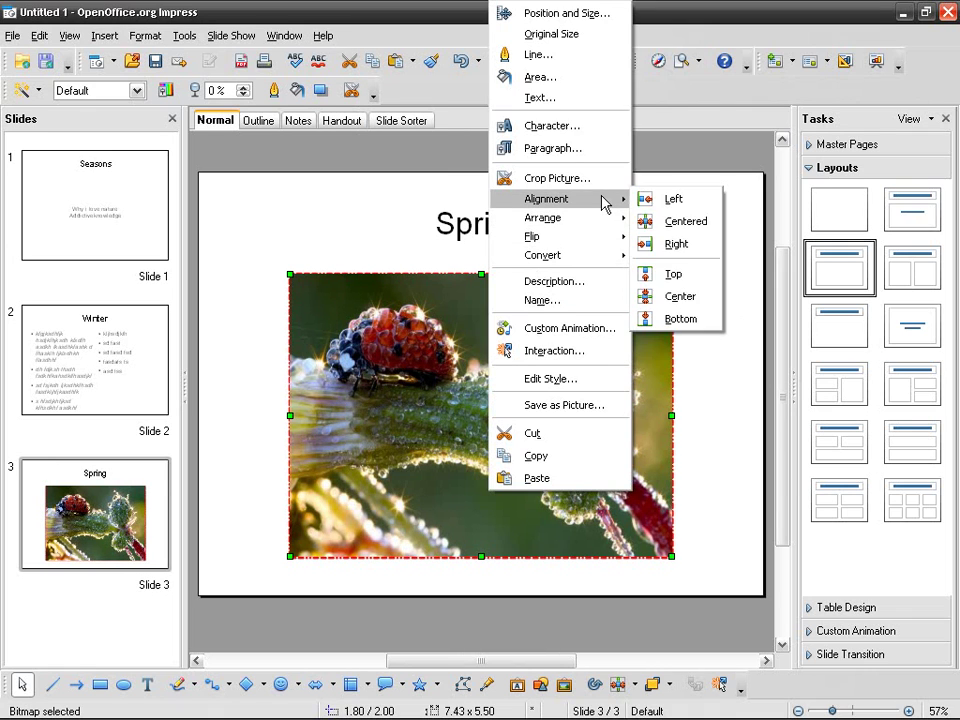
click(697, 282)
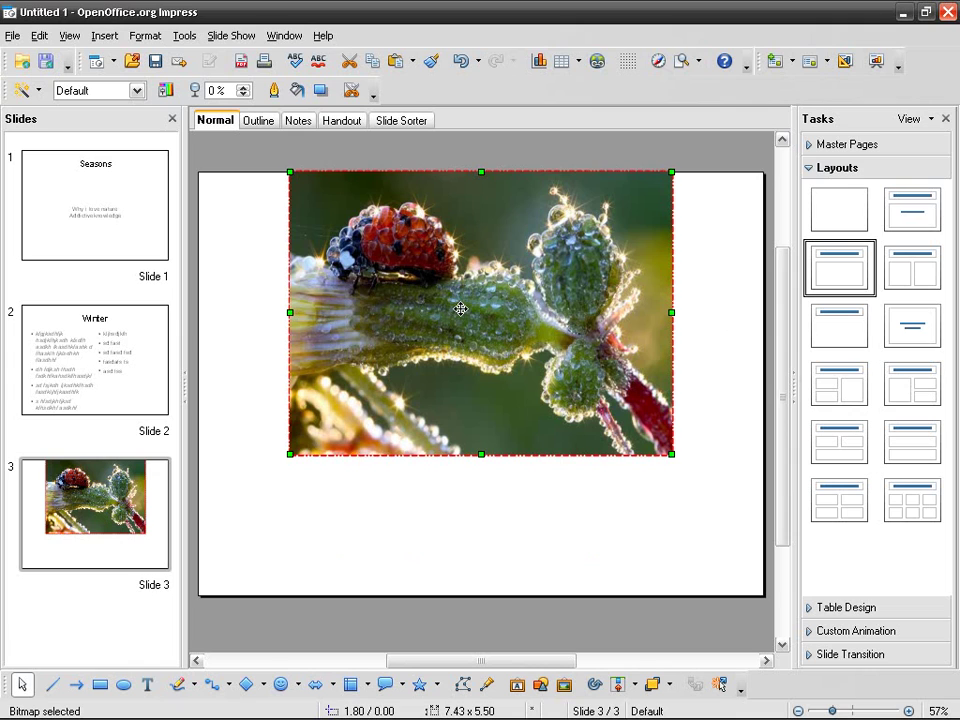
click(463, 66)
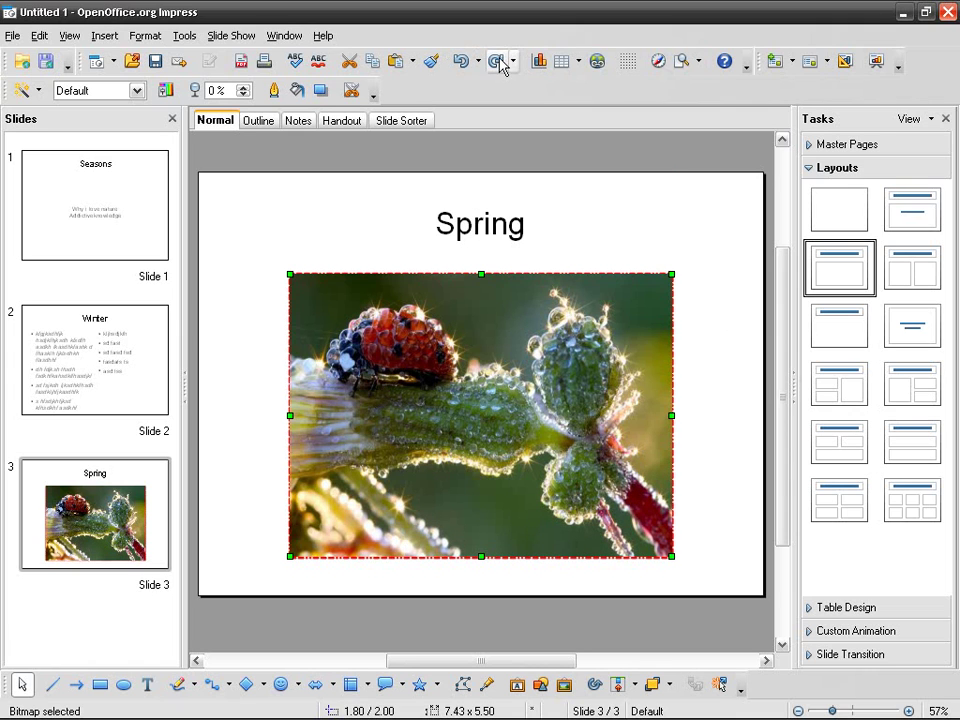
click(494, 61)
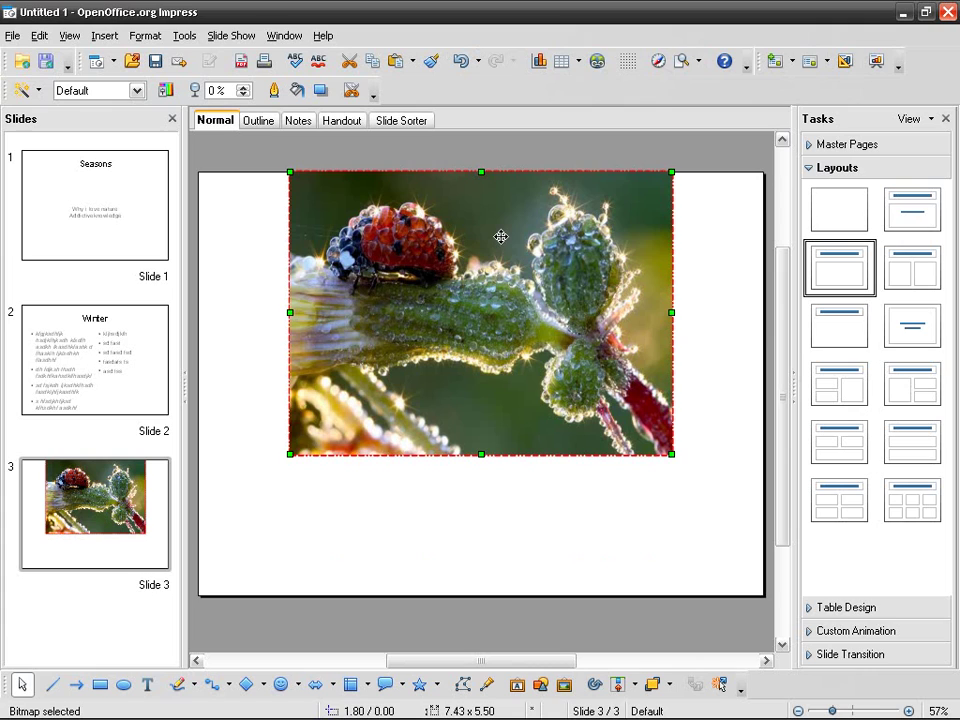
- Send the ladybug picture to the back, behind the Spring title
right_click(323, 293)
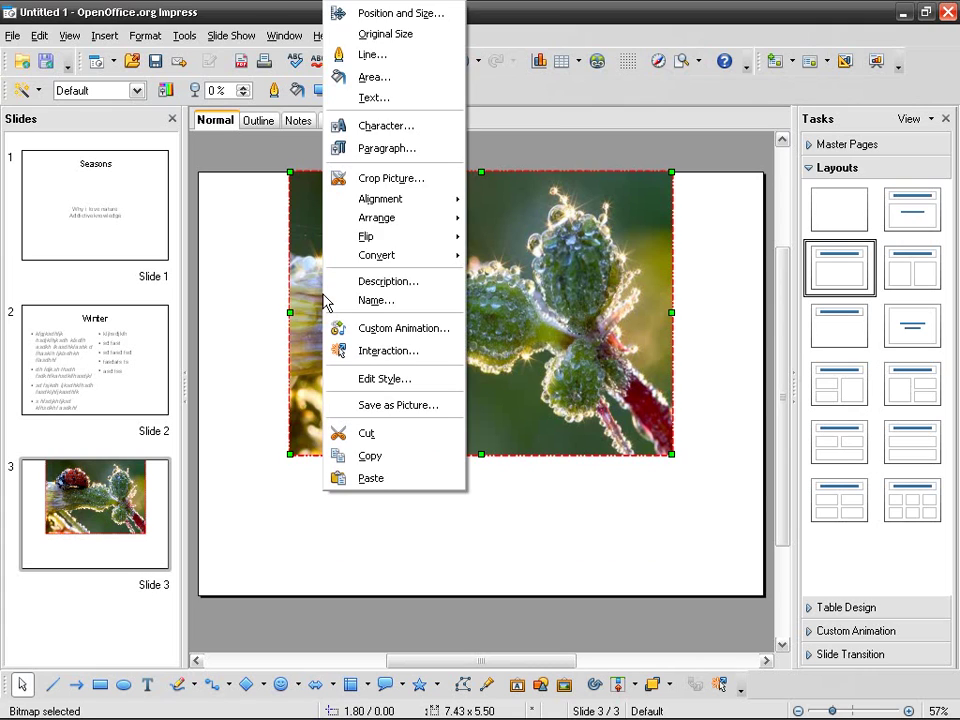
mouse_move(437, 216)
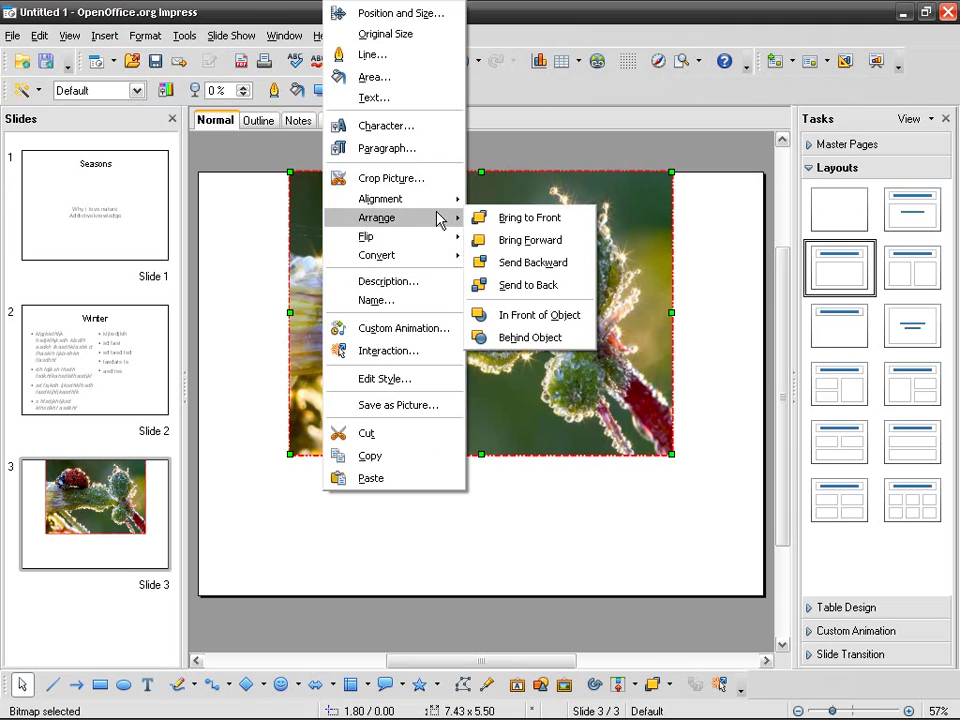
click(570, 288)
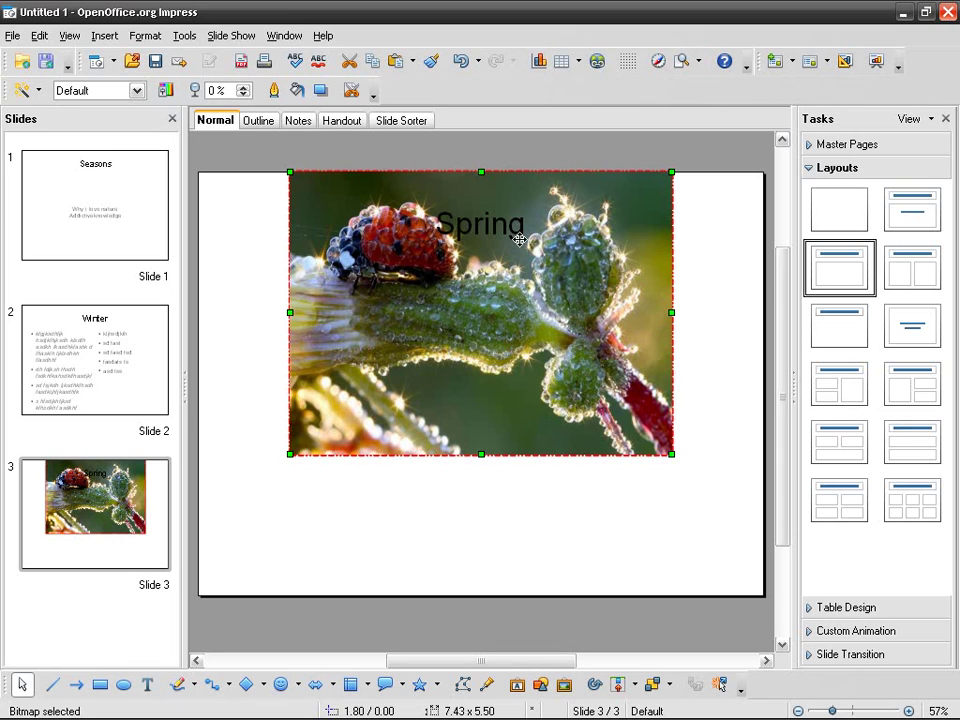
- Move the ladybug picture down, undo that move, and place it just under the Spring title at about 1.82, 1.25 inches
drag(519, 240, 520, 316)
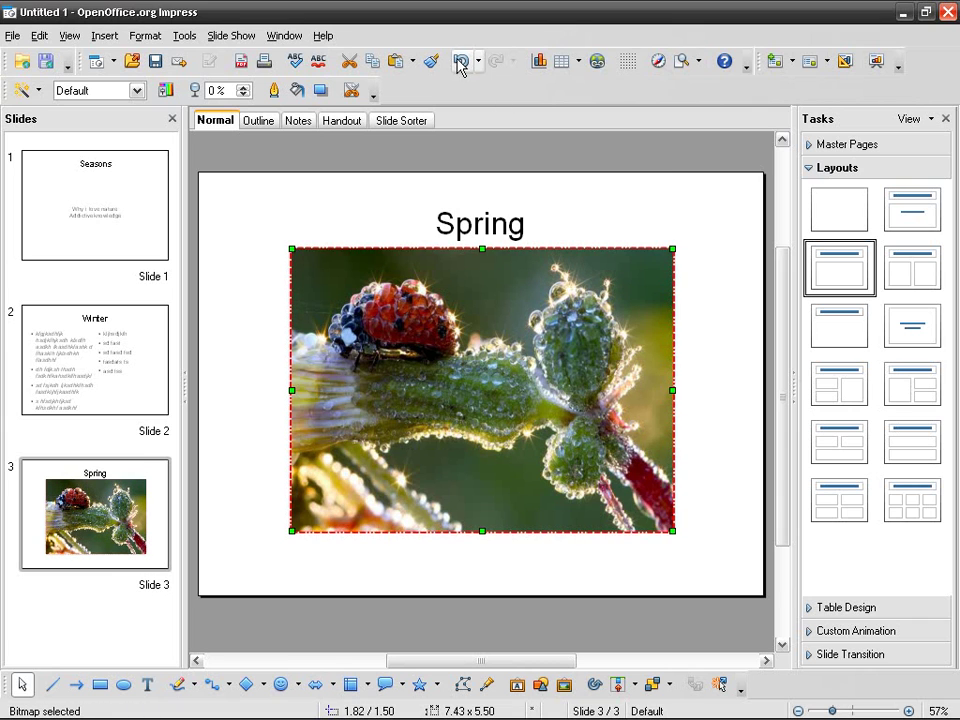
click(461, 61)
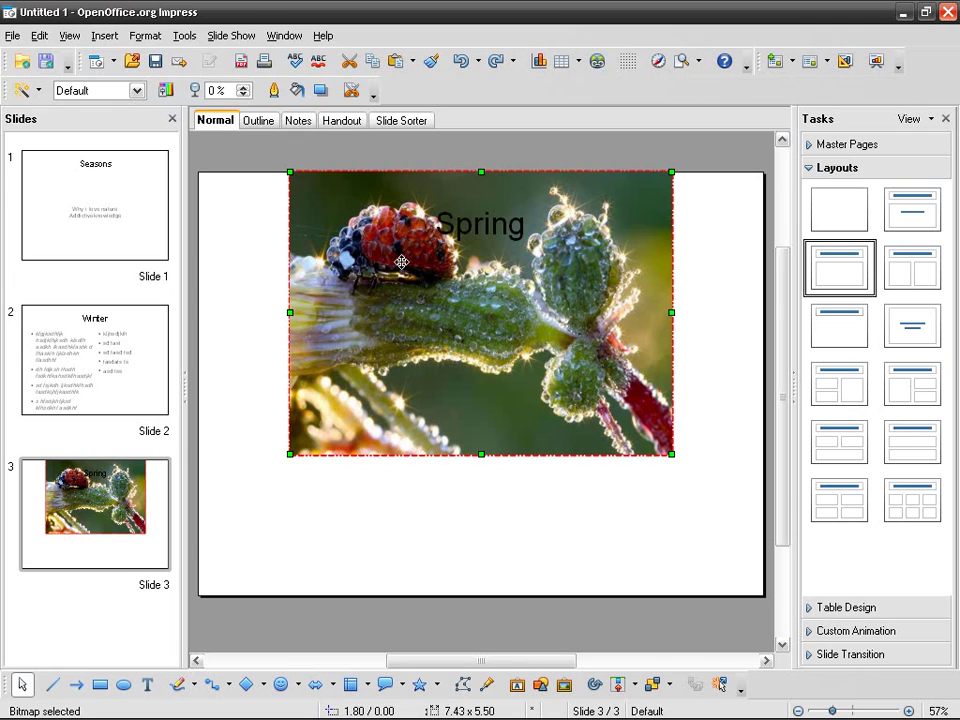
drag(401, 262, 401, 328)
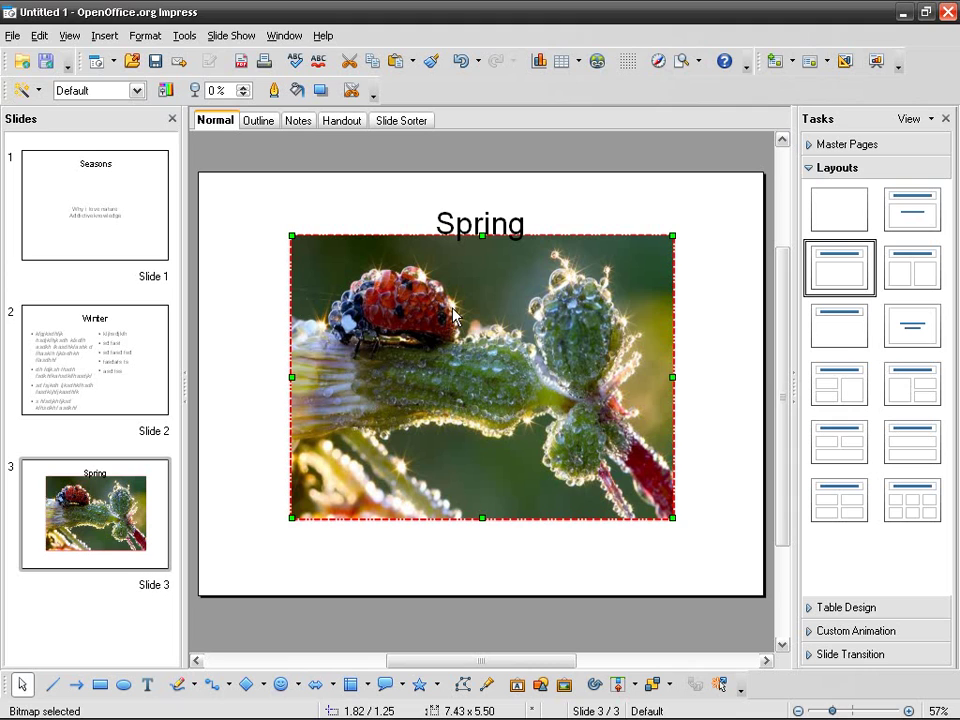
- Copy the ladybug picture from the Spring slide, open Paint and paste it into the blank image
click(38, 36)
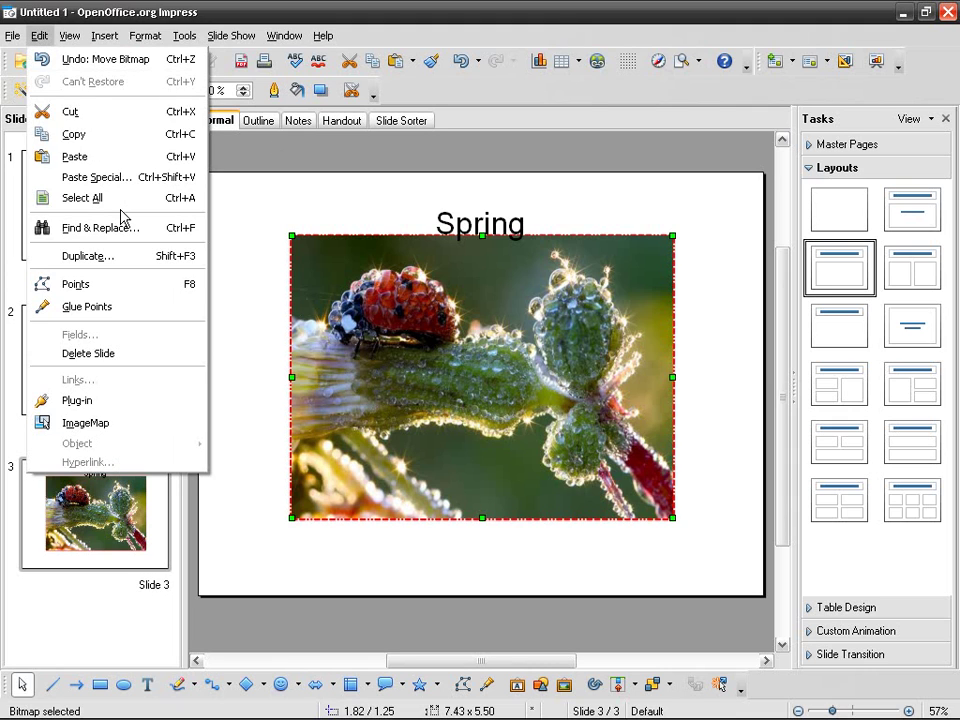
click(139, 134)
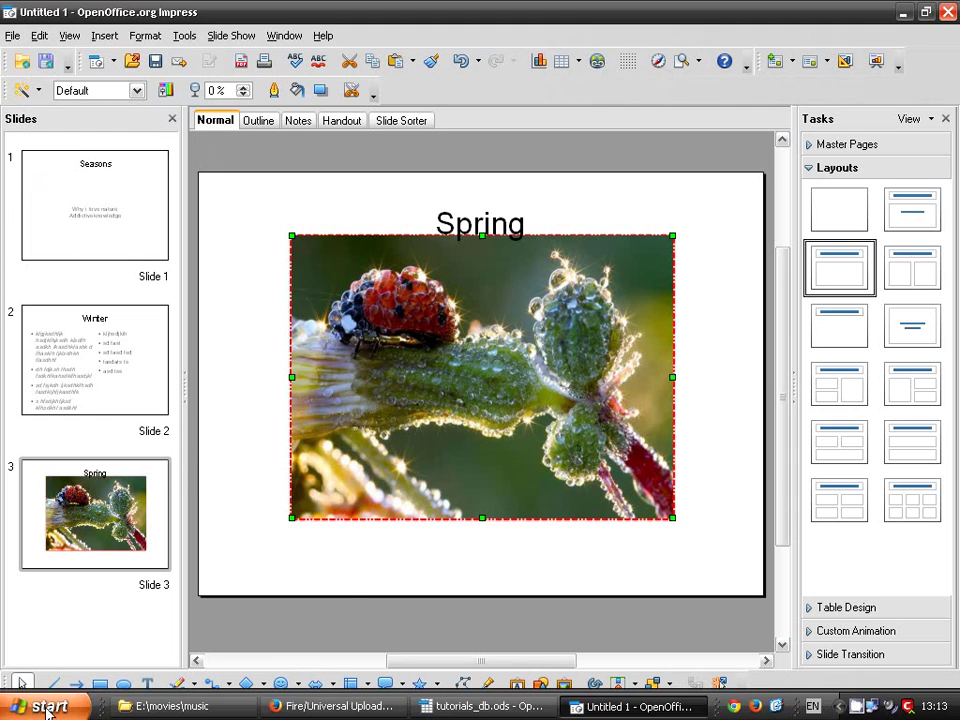
click(38, 706)
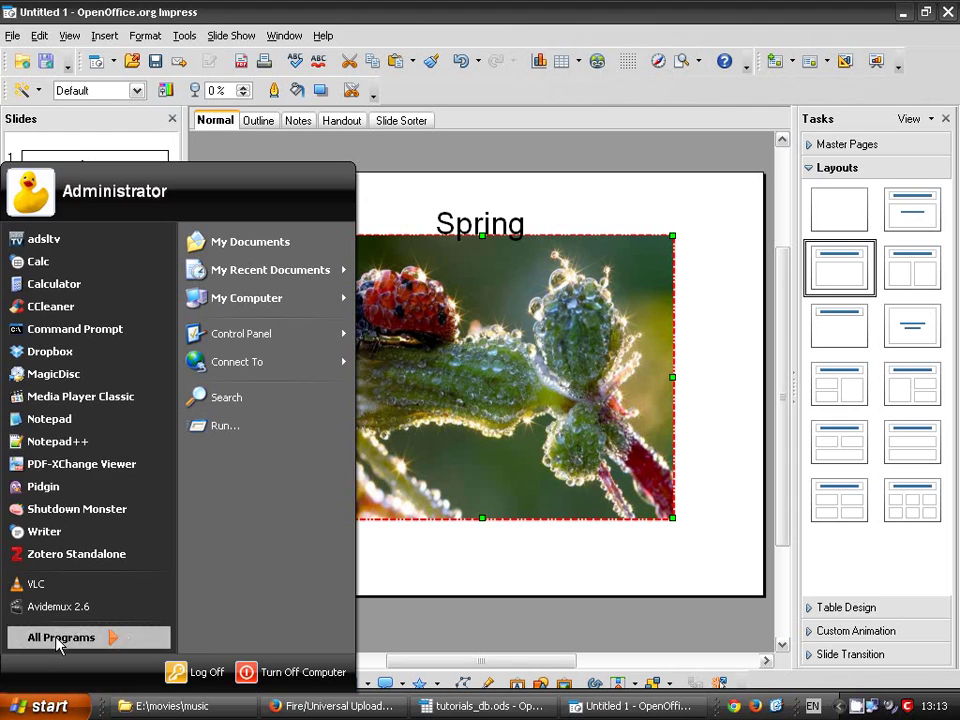
click(113, 651)
mouse_move(270, 208)
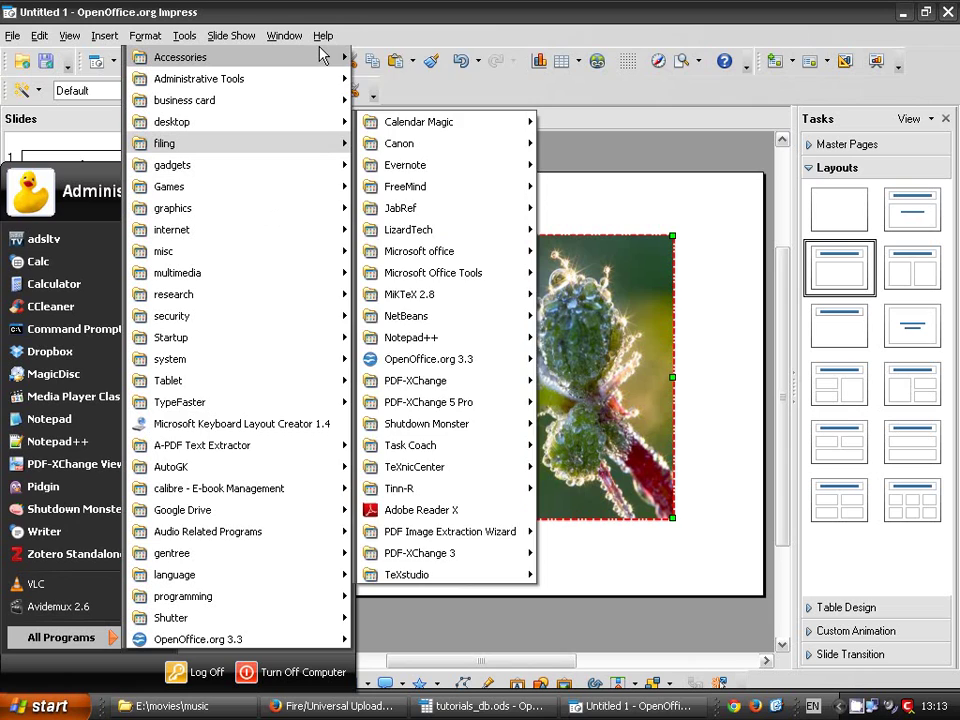
mouse_move(321, 55)
click(435, 163)
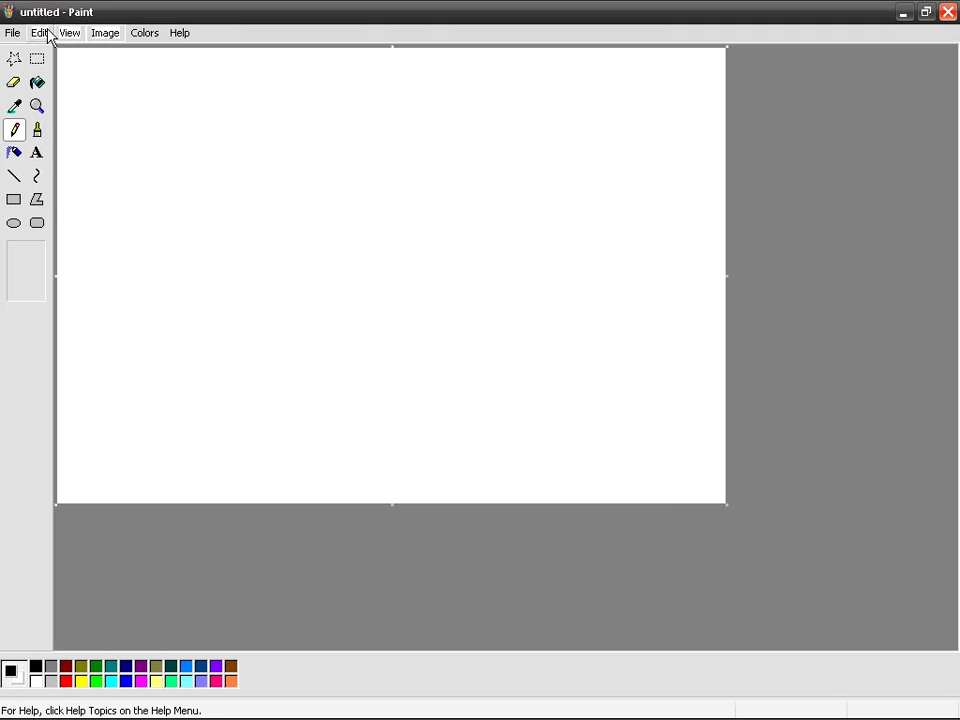
click(41, 33)
click(94, 126)
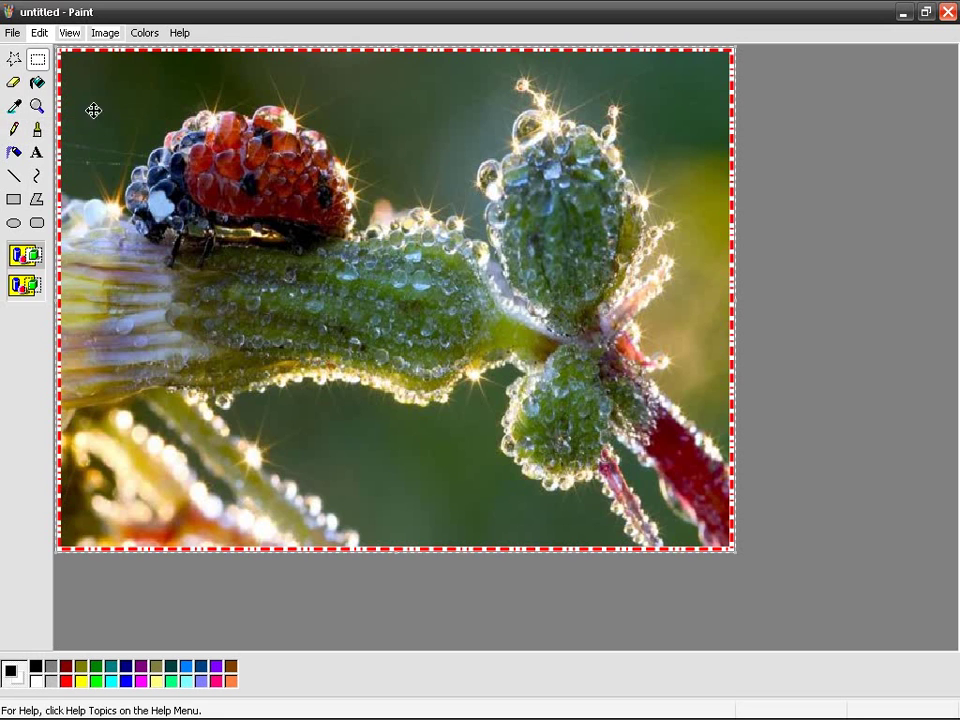
- Save the pasted picture to the Desktop as a 24-bit bitmap named spring, and close Paint
click(12, 32)
click(116, 101)
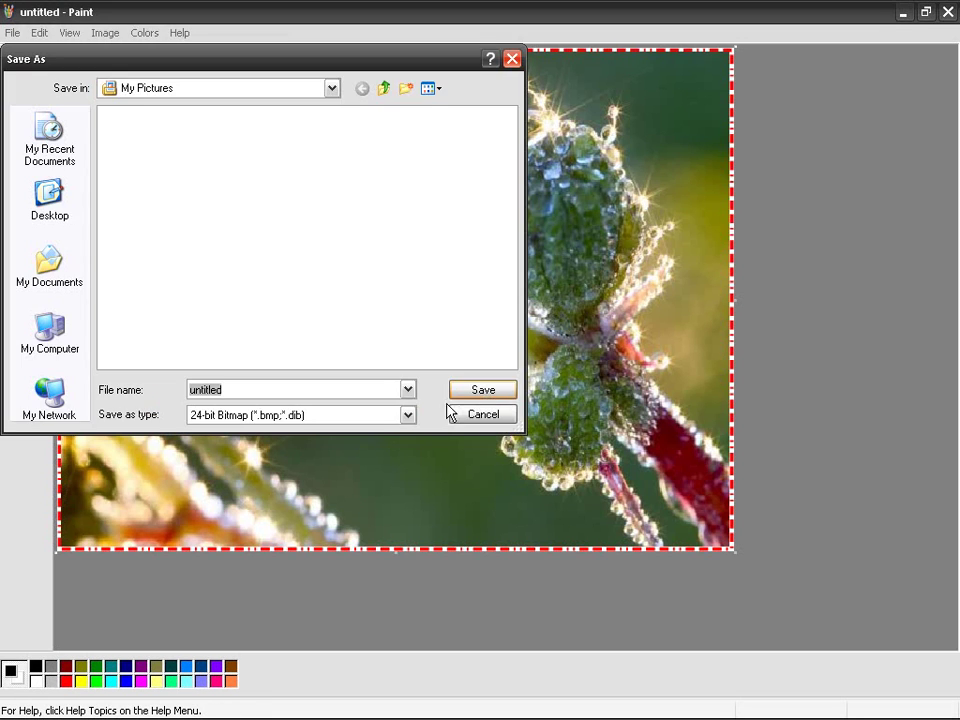
click(407, 414)
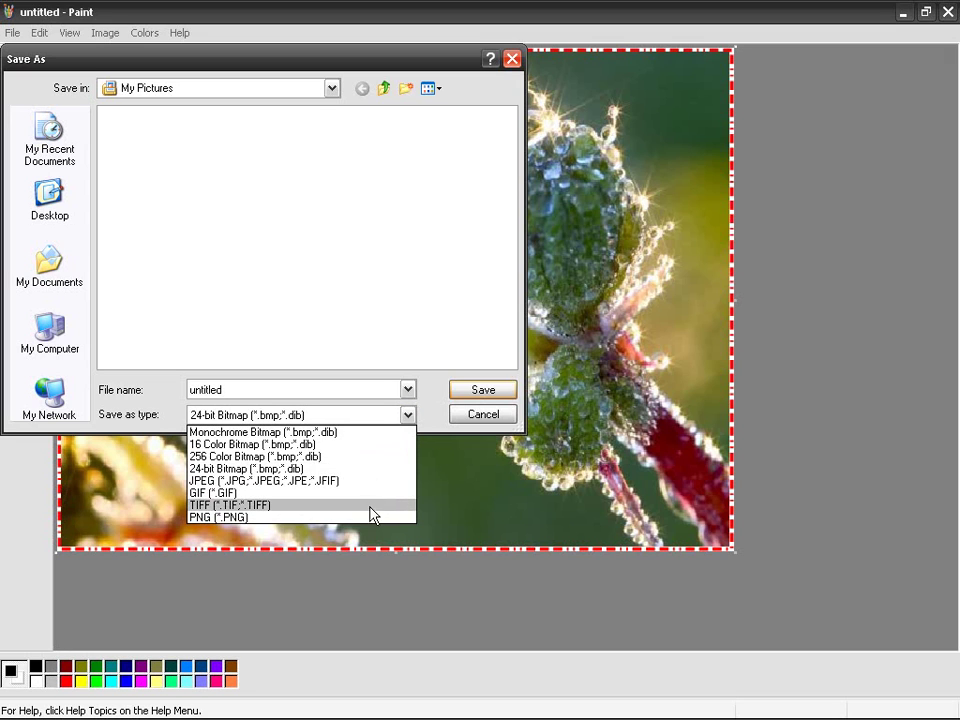
click(388, 358)
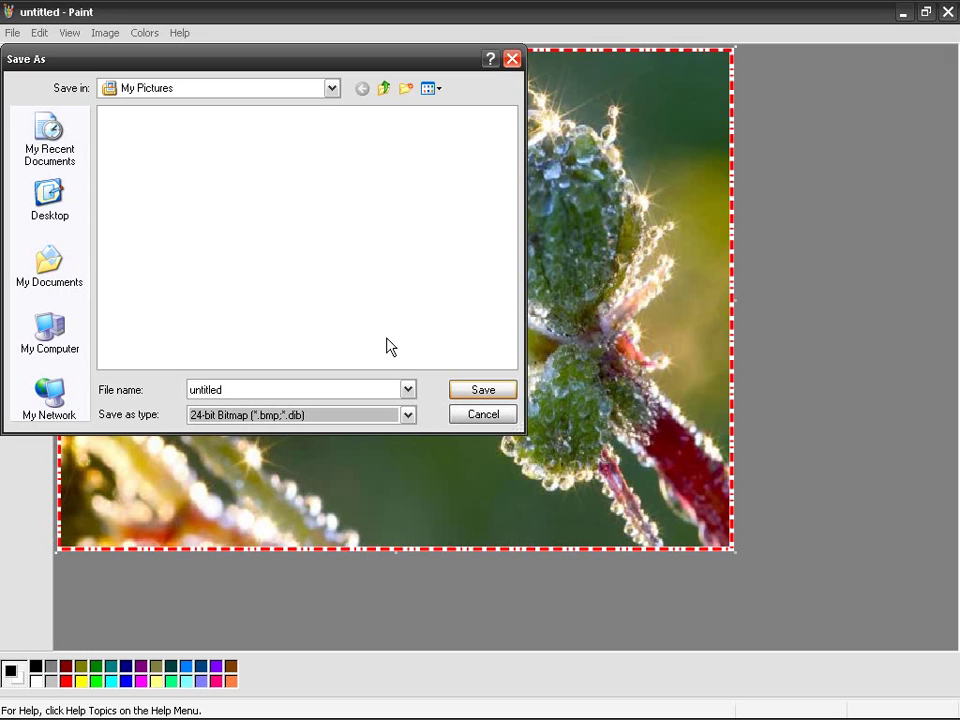
click(66, 207)
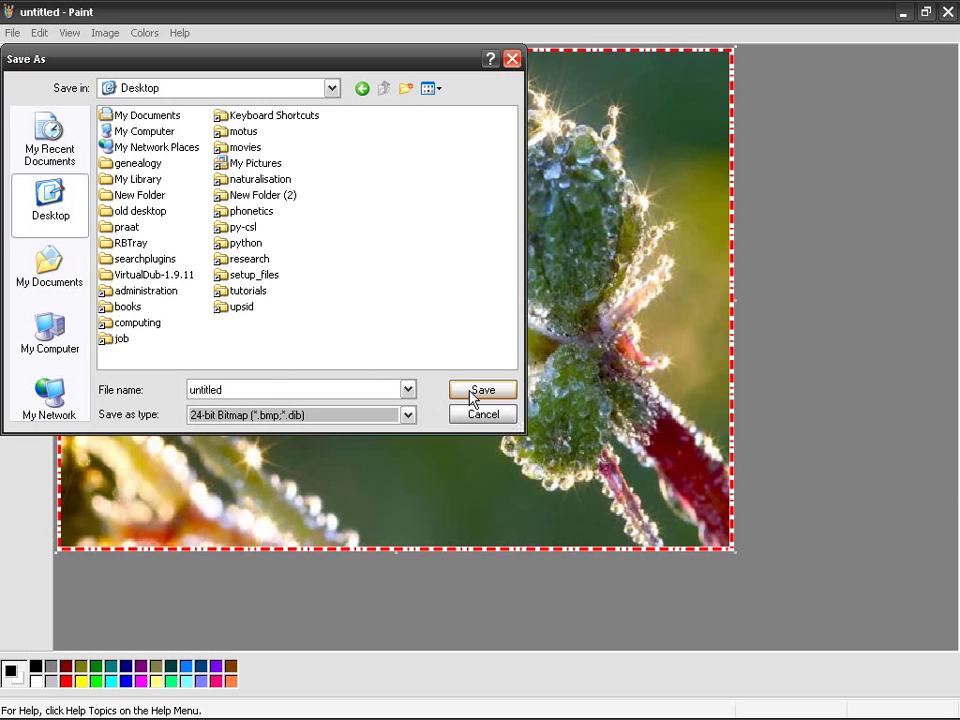
click(304, 386)
text(spring)
key(Return)
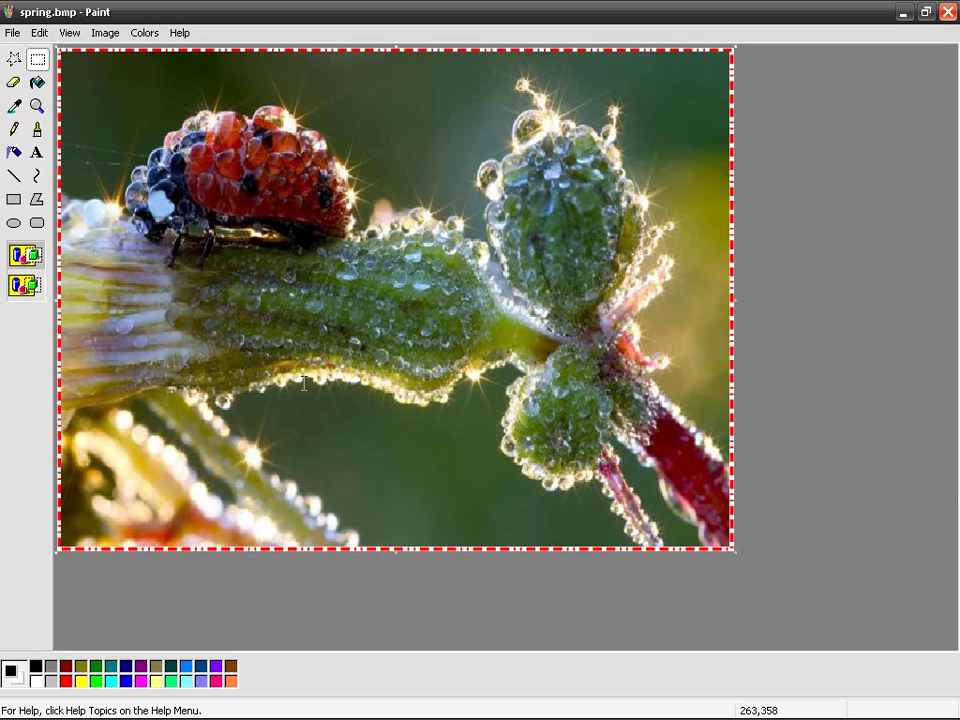
click(948, 12)
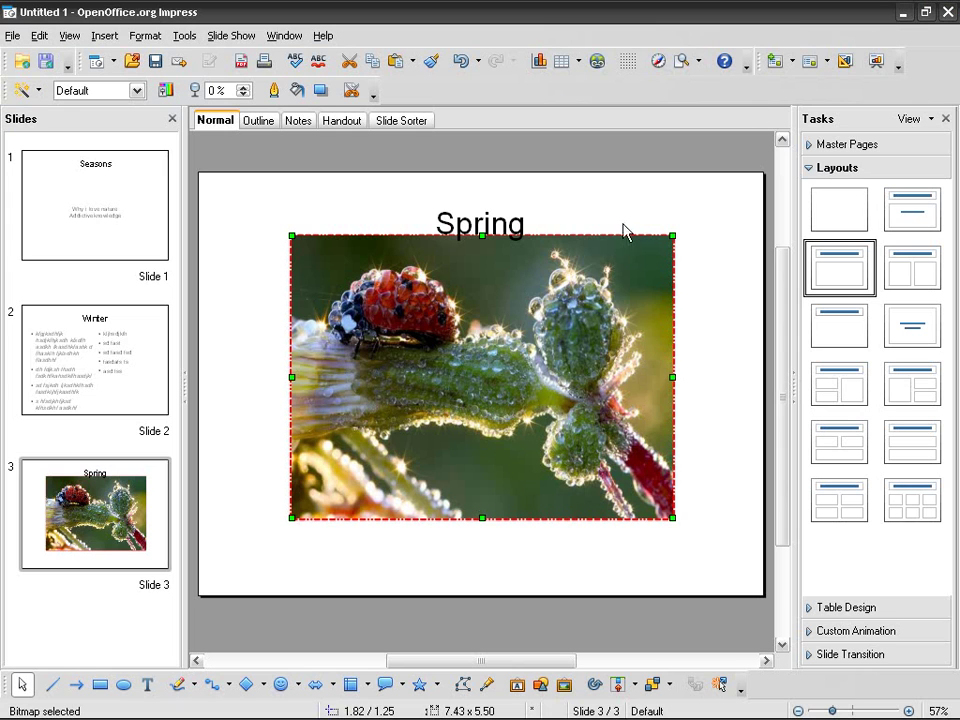
- Start saving the ladybug picture from the slide as a picture file and choose the BMP - Windows Bitmap format
click(585, 168)
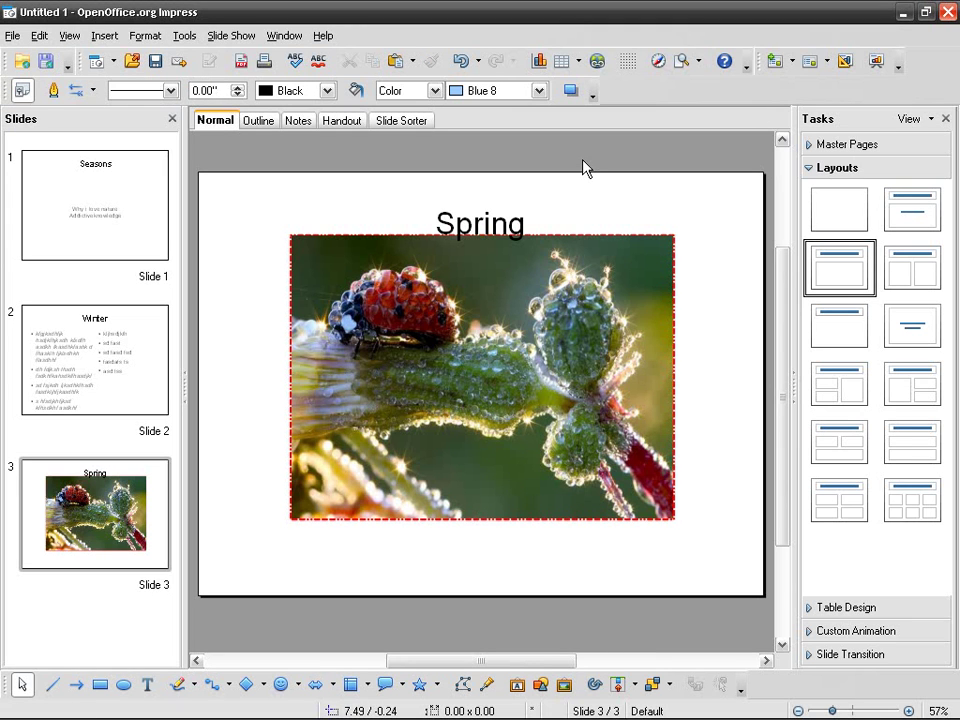
right_click(449, 293)
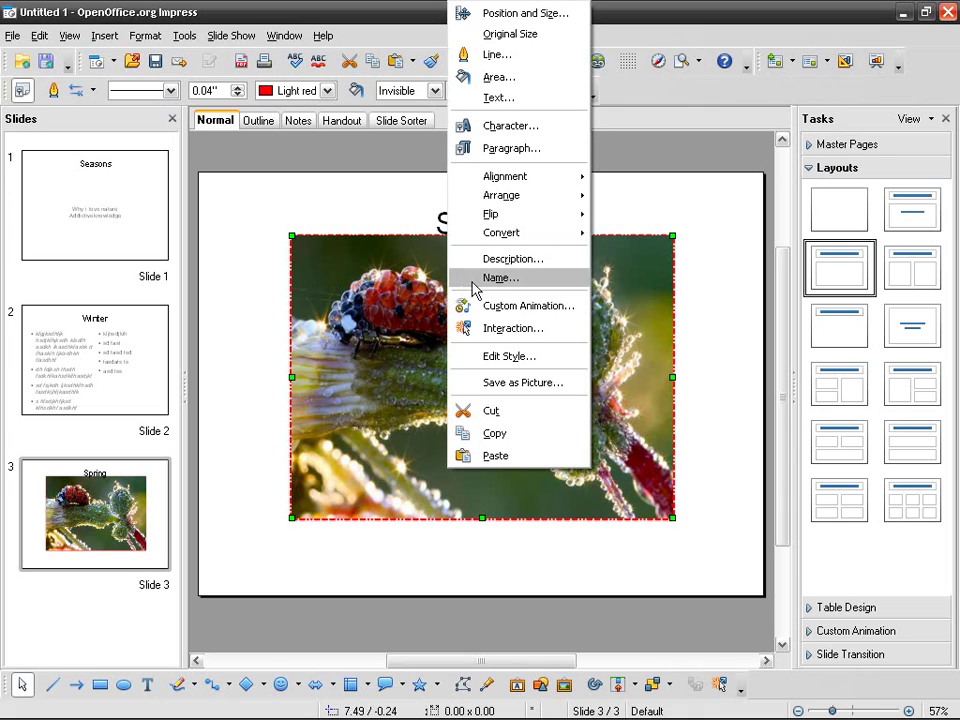
click(563, 388)
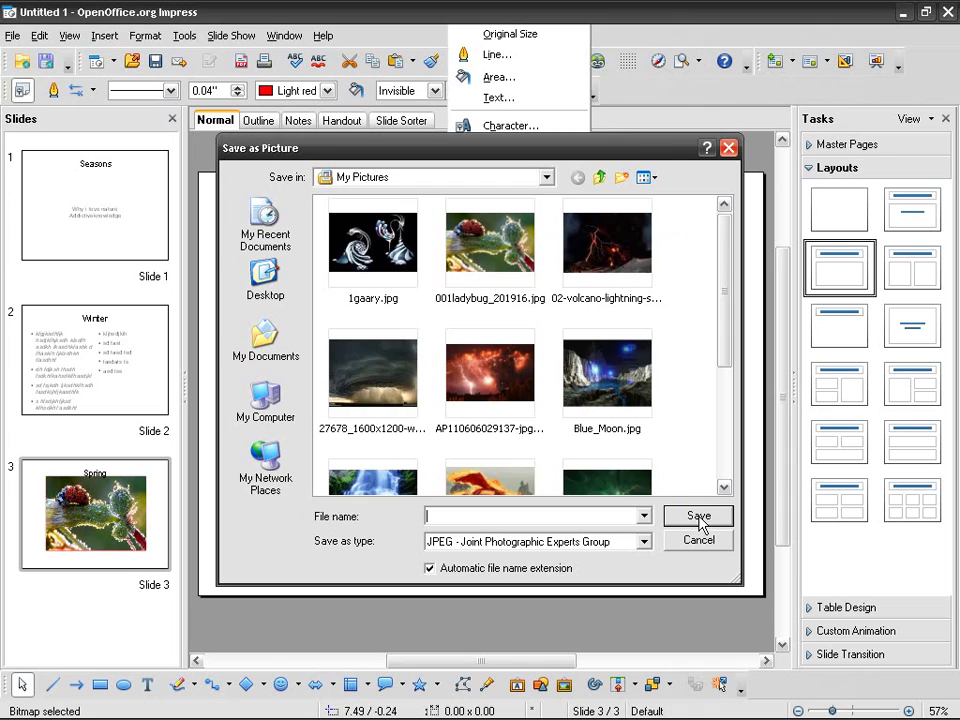
click(645, 543)
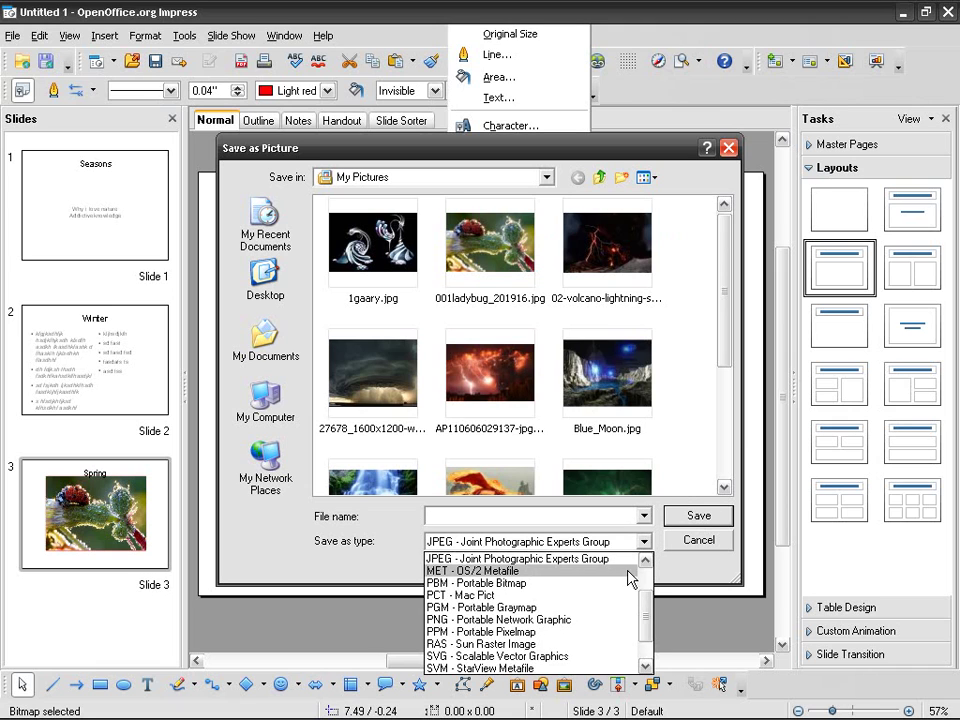
scroll(632, 583, up, 2)
scroll(632, 583, down, 3)
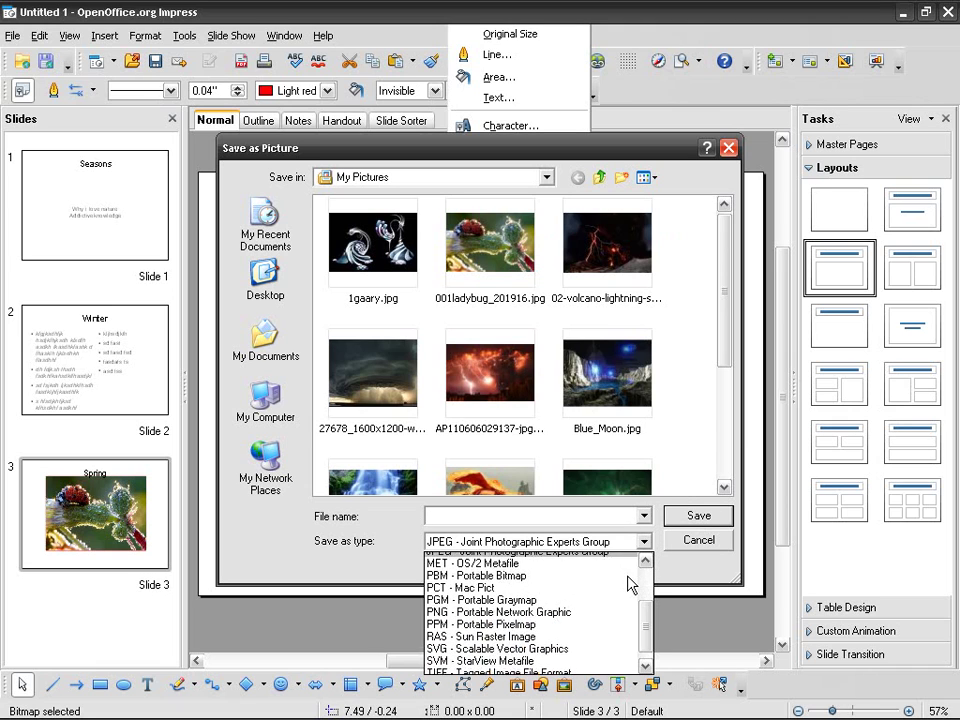
scroll(600, 622, up, 3)
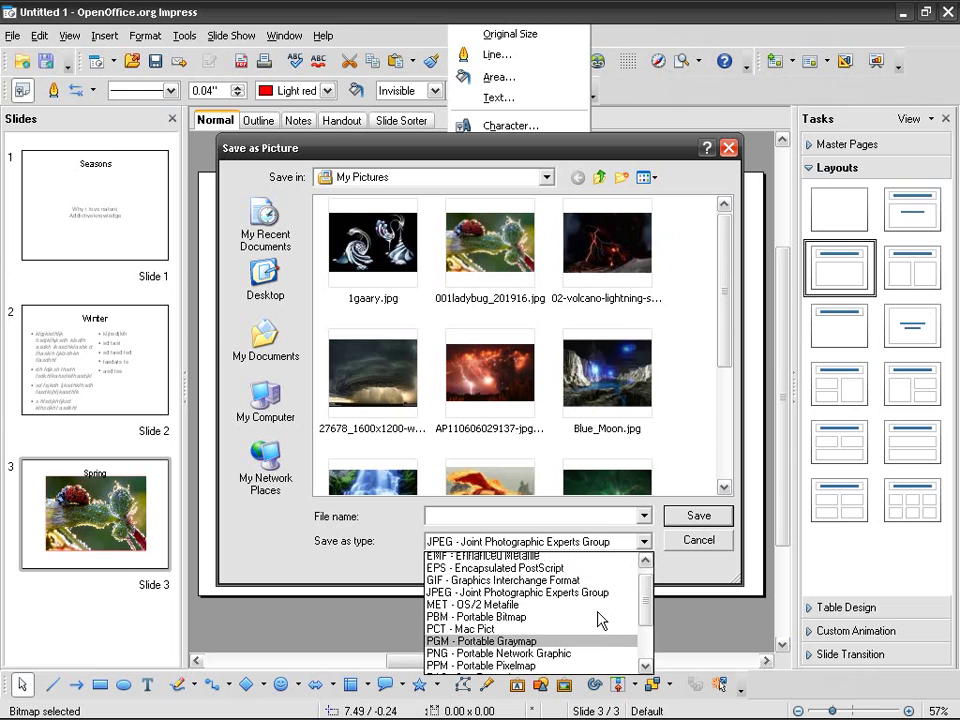
scroll(600, 622, down, 3)
scroll(600, 620, up, 3)
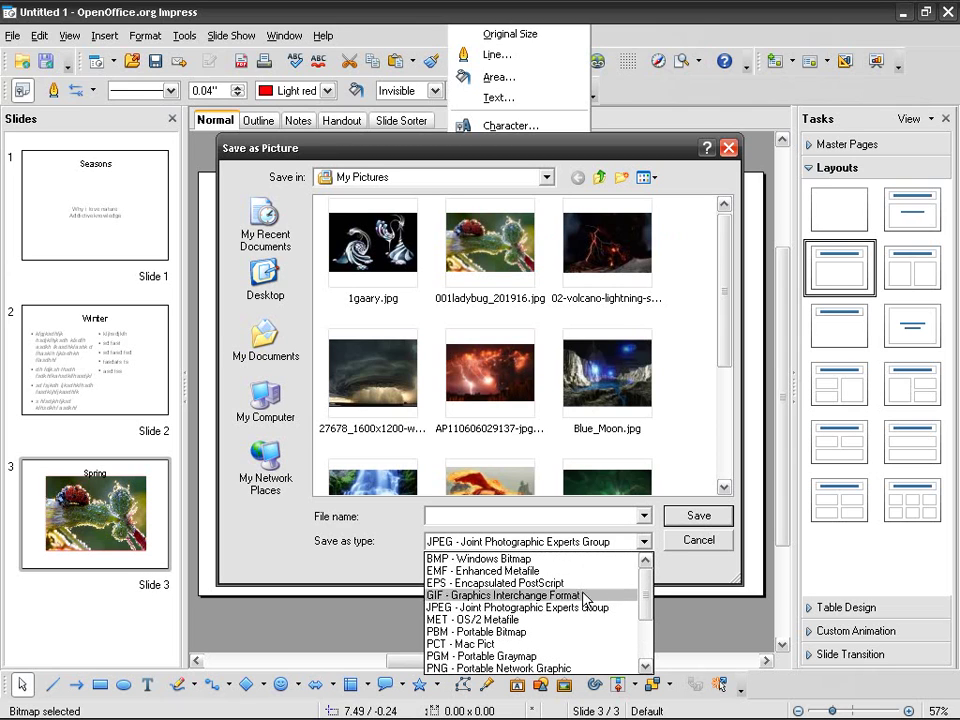
click(578, 560)
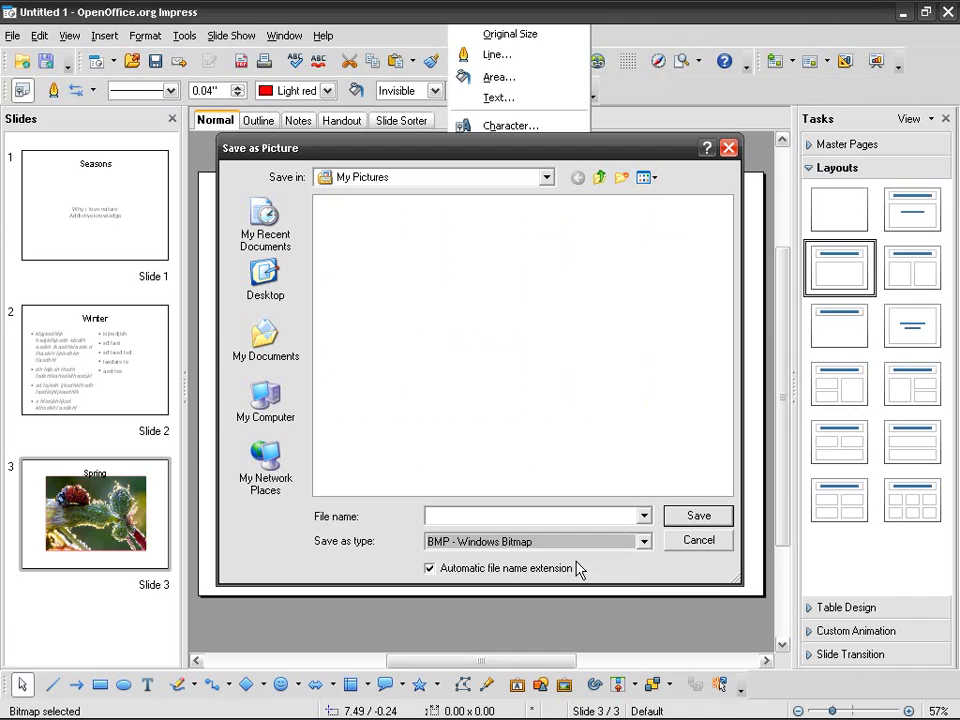
- Save the picture to the Desktop over the existing spring.bmp file
click(266, 278)
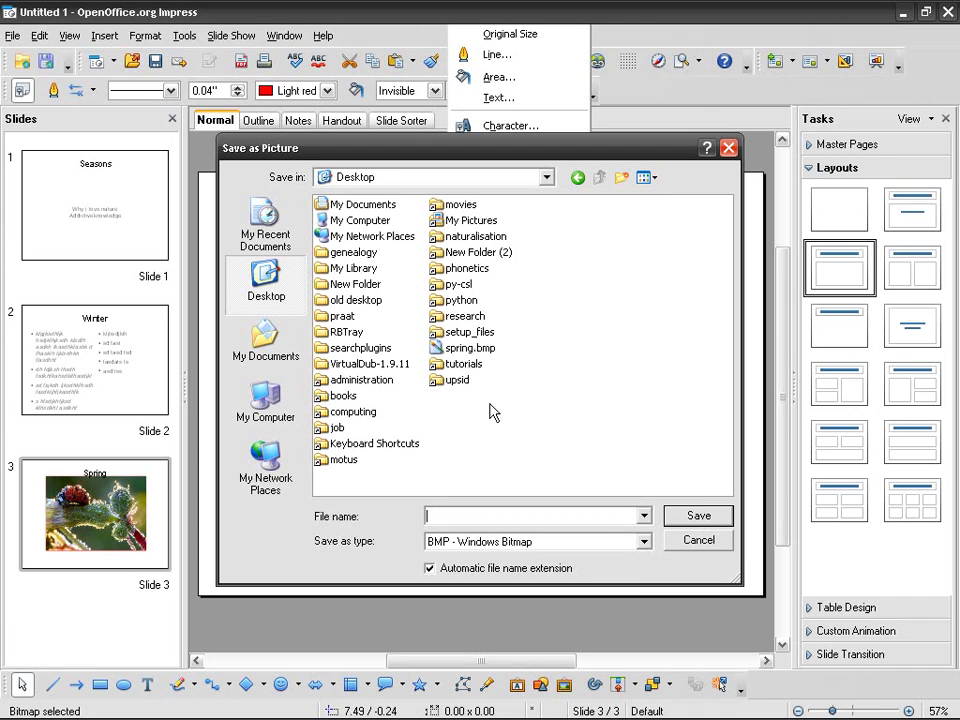
click(478, 348)
click(666, 518)
click(440, 420)
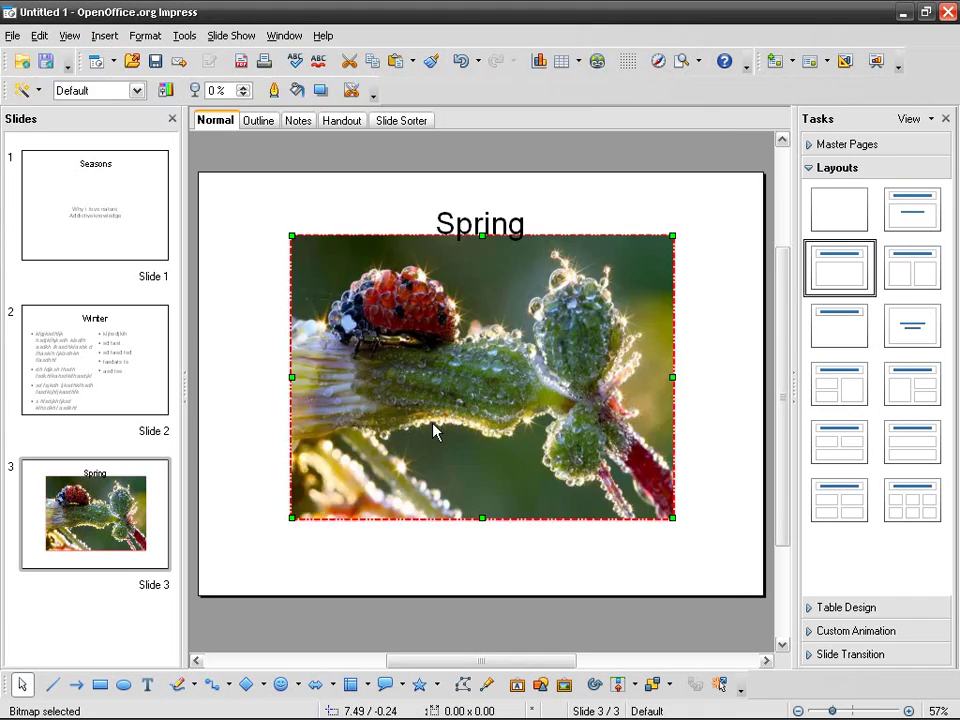
- Undo the last picture move, delete the ladybug picture, and reapply the layout with a title and one content box to the Spring slide
click(714, 383)
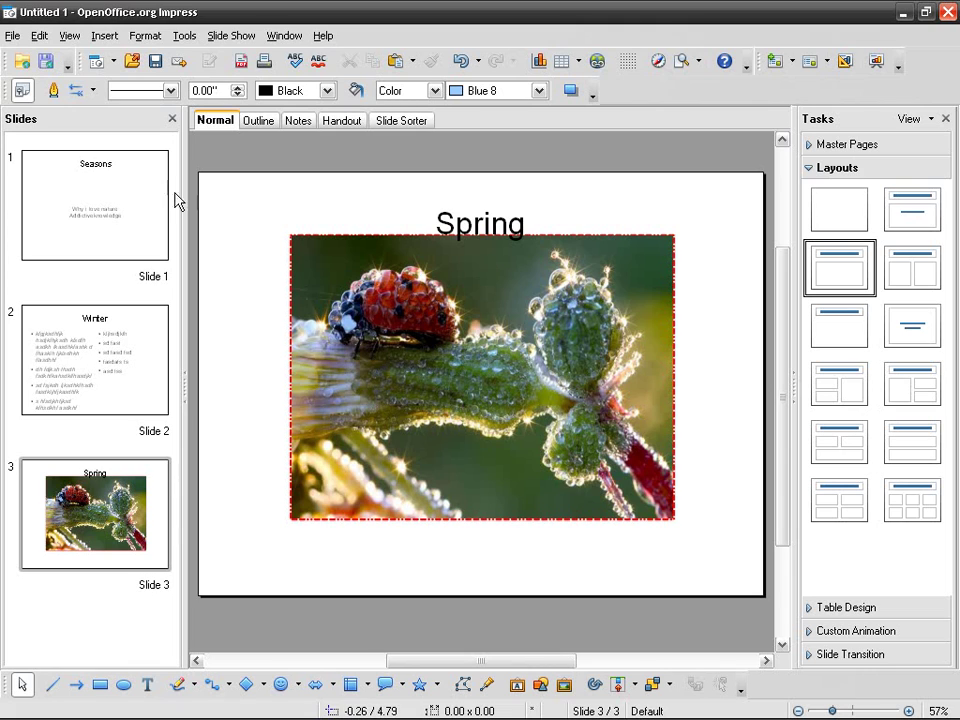
click(459, 62)
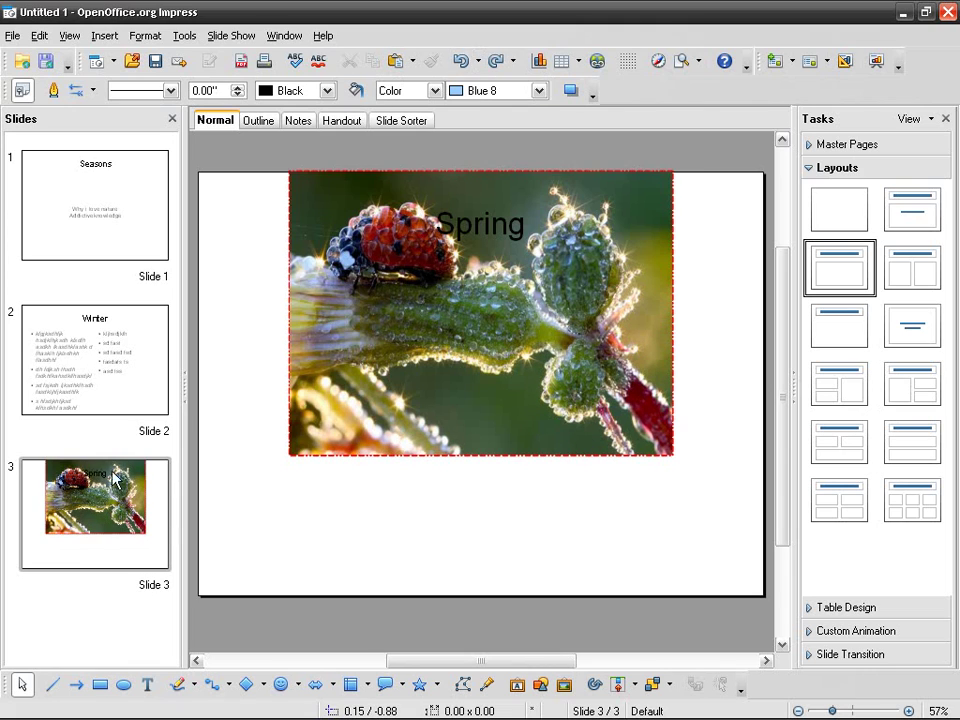
click(418, 349)
key(Delete)
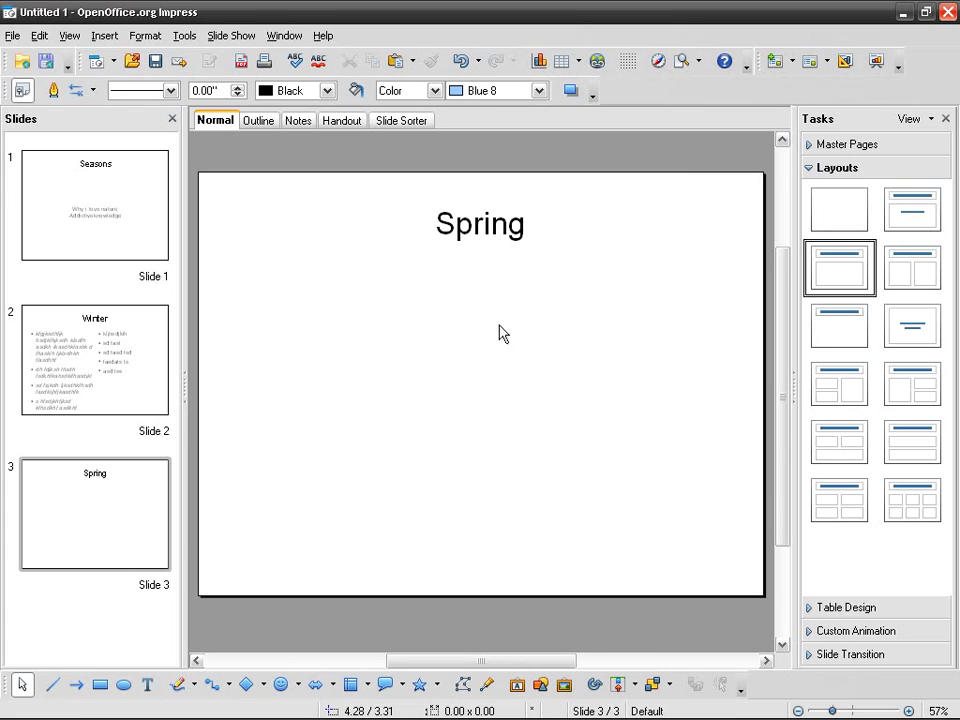
click(823, 283)
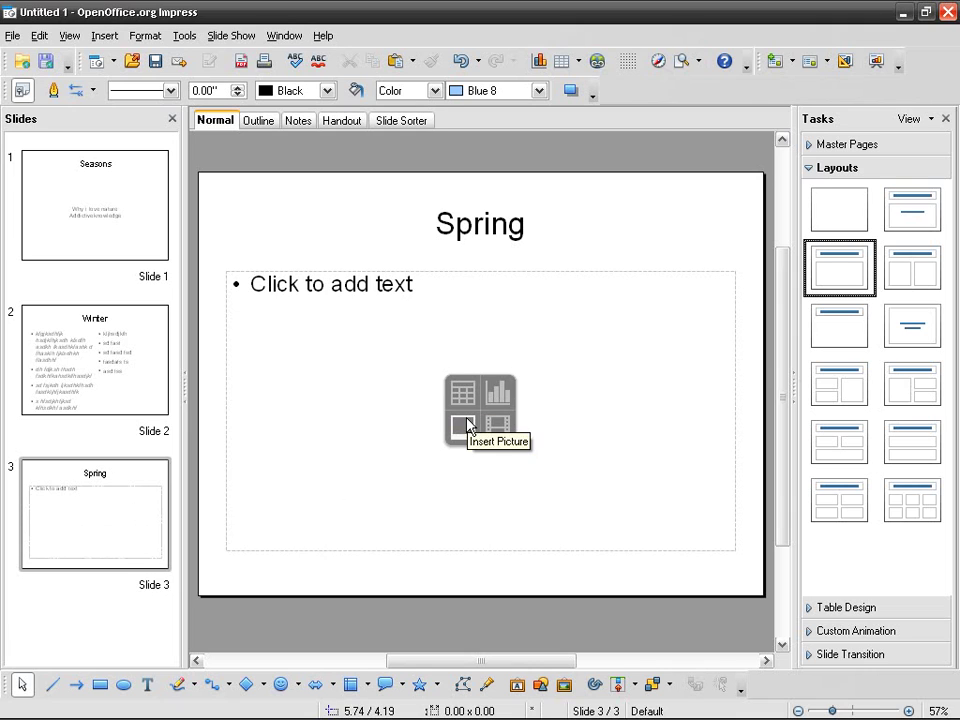
click(104, 36)
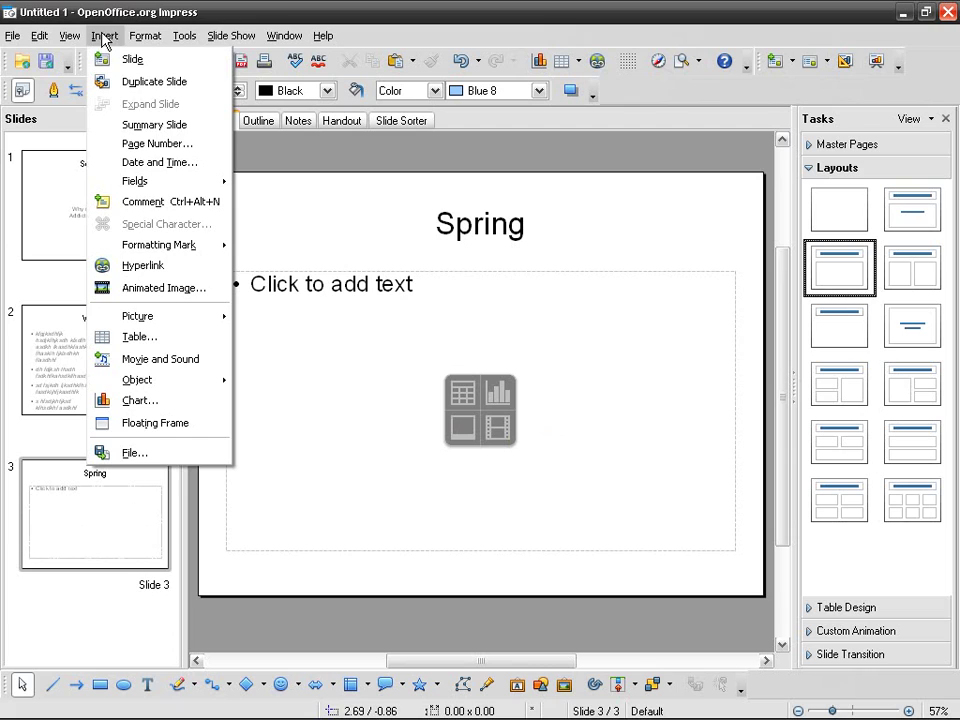
mouse_move(175, 318)
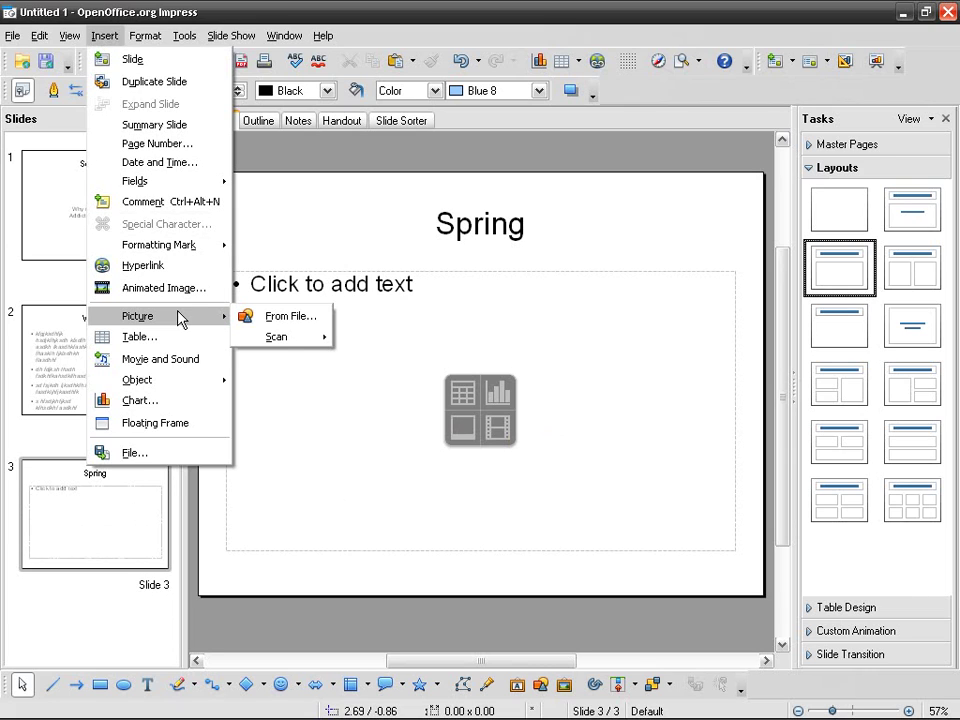
click(396, 191)
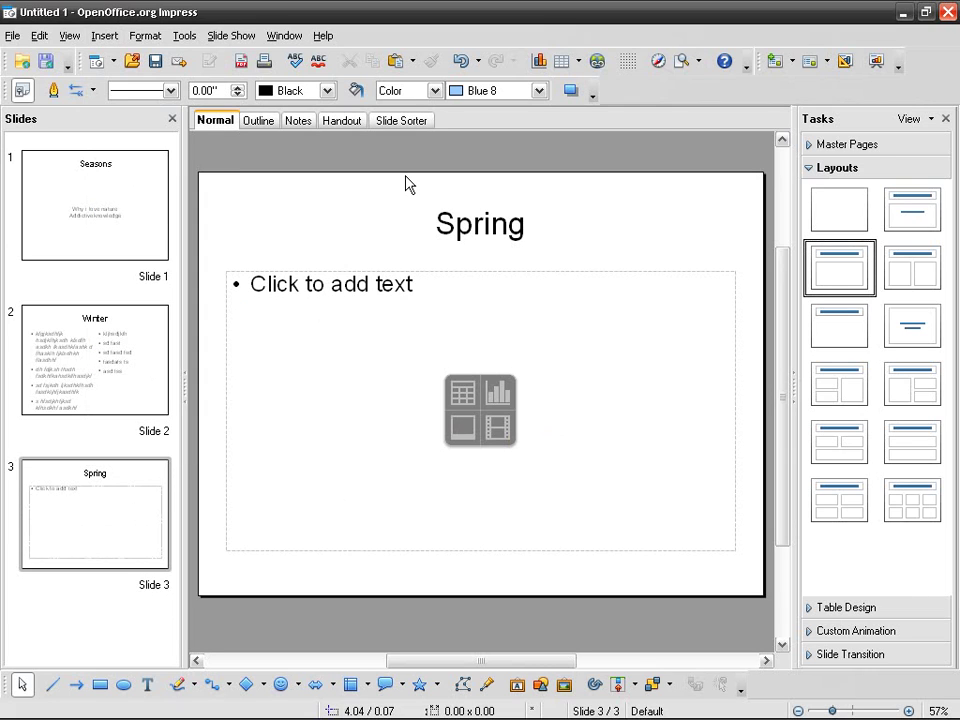
- Open the Gallery and browse its Bullets, Homepage and Backgrounds themes
click(184, 36)
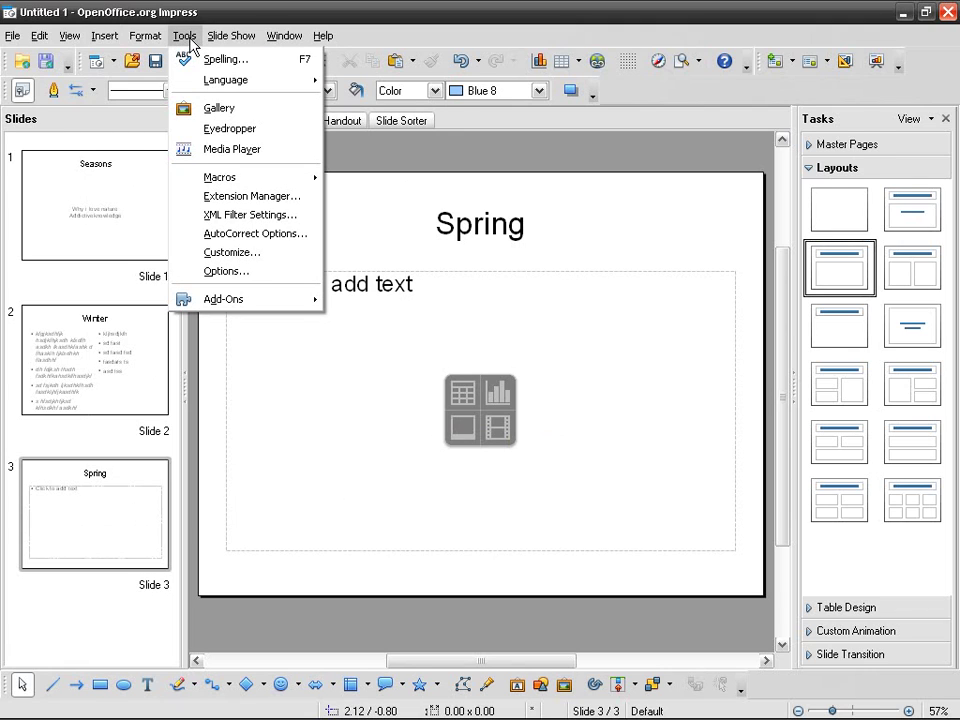
click(259, 110)
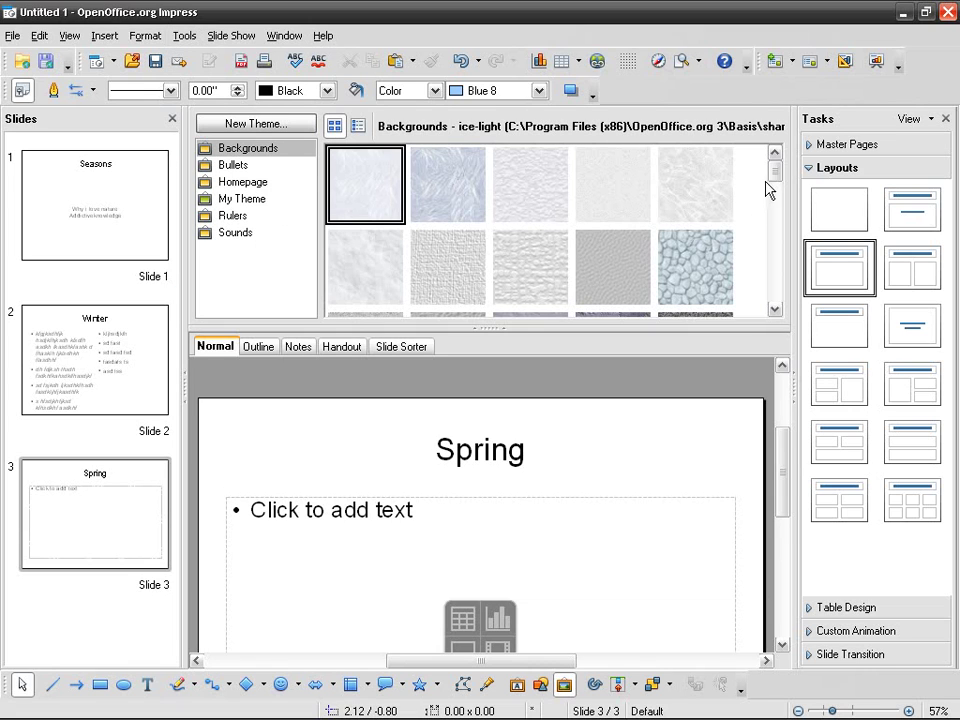
click(235, 165)
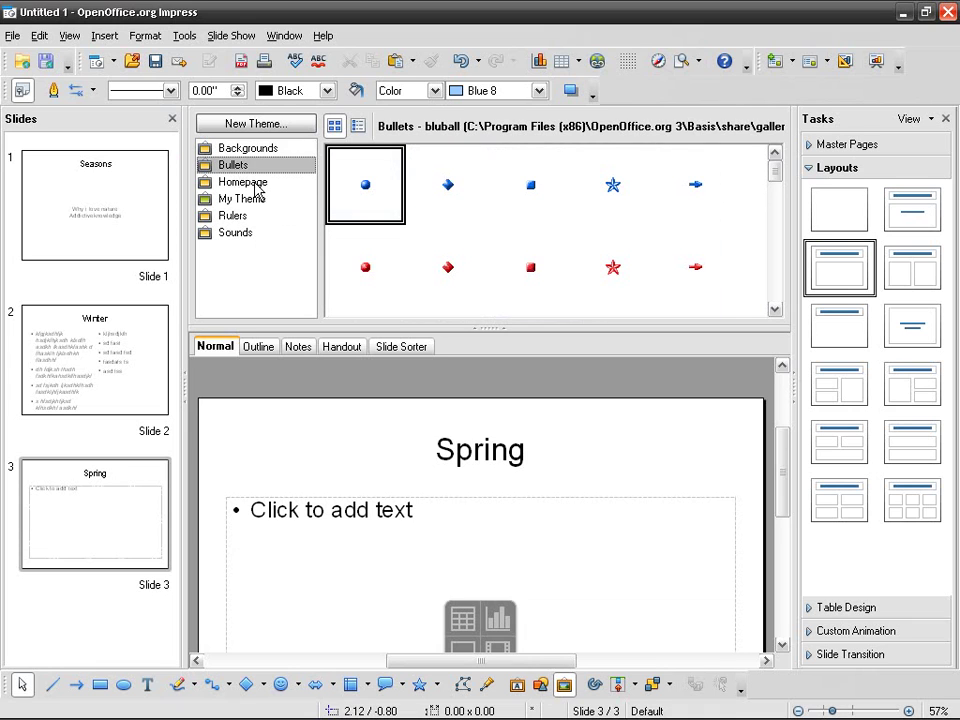
click(255, 186)
click(252, 150)
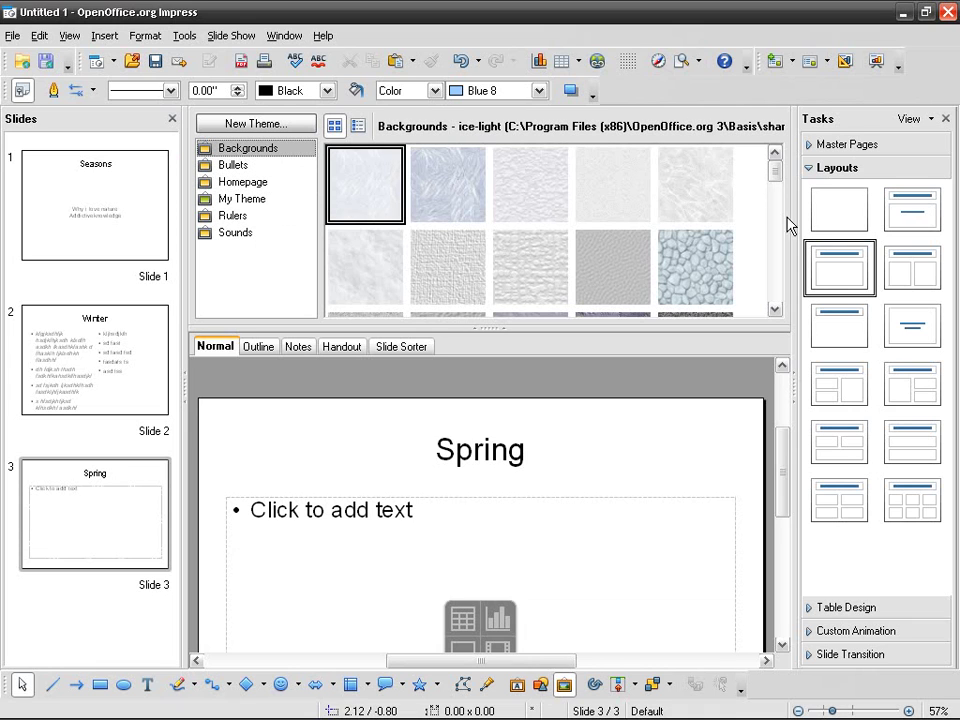
- Insert the citrus image from the Backgrounds theme beside the Spring title and enlarge it to about 2.72 × 2.83 inches
drag(779, 210, 666, 274)
drag(368, 262, 334, 435)
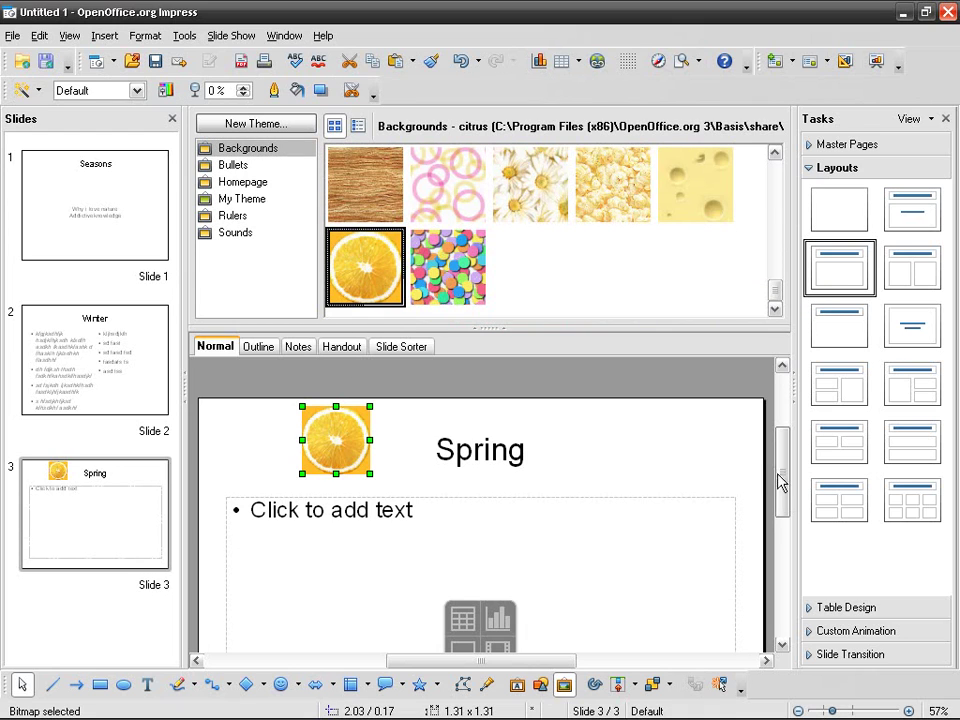
drag(780, 482, 778, 505)
drag(371, 383, 442, 461)
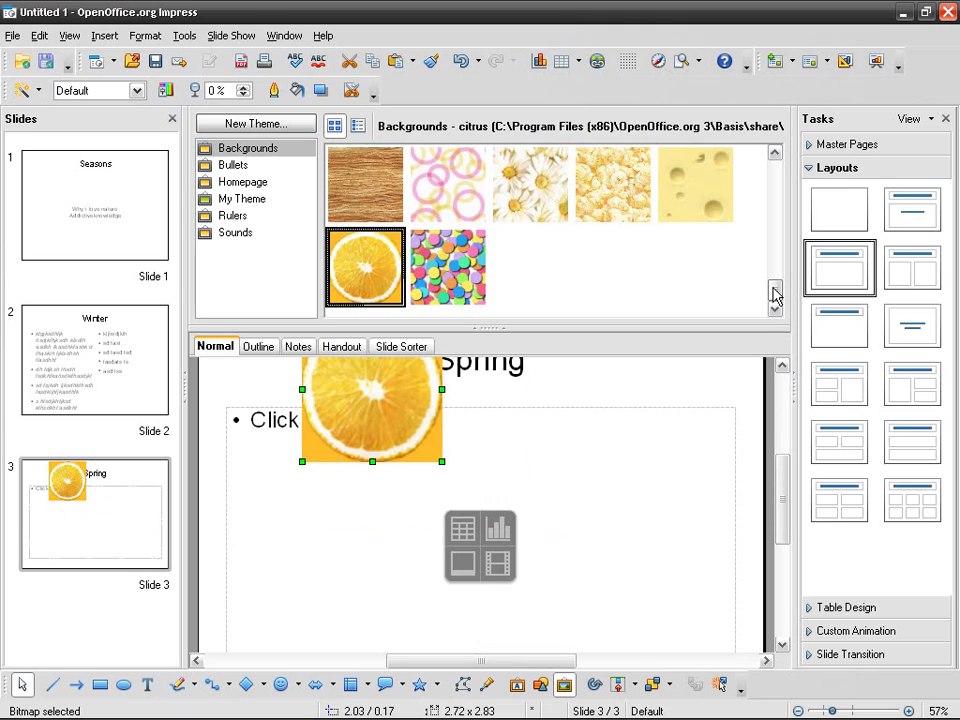
- Switch to Chrome and search Google for "openoffice gallery"
mouse_move(595, 716)
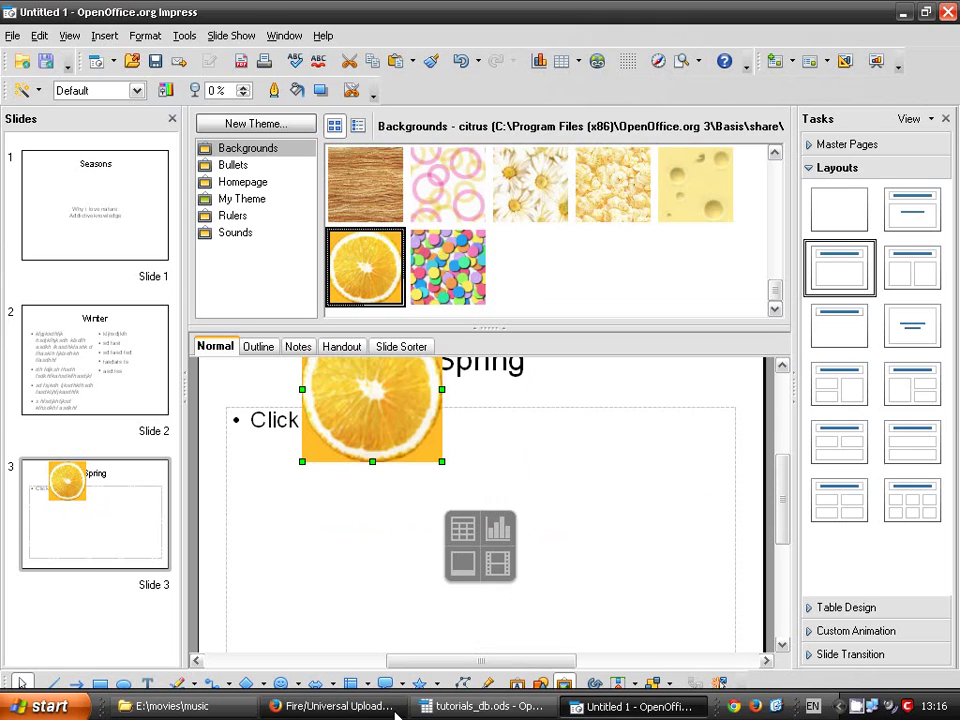
click(745, 710)
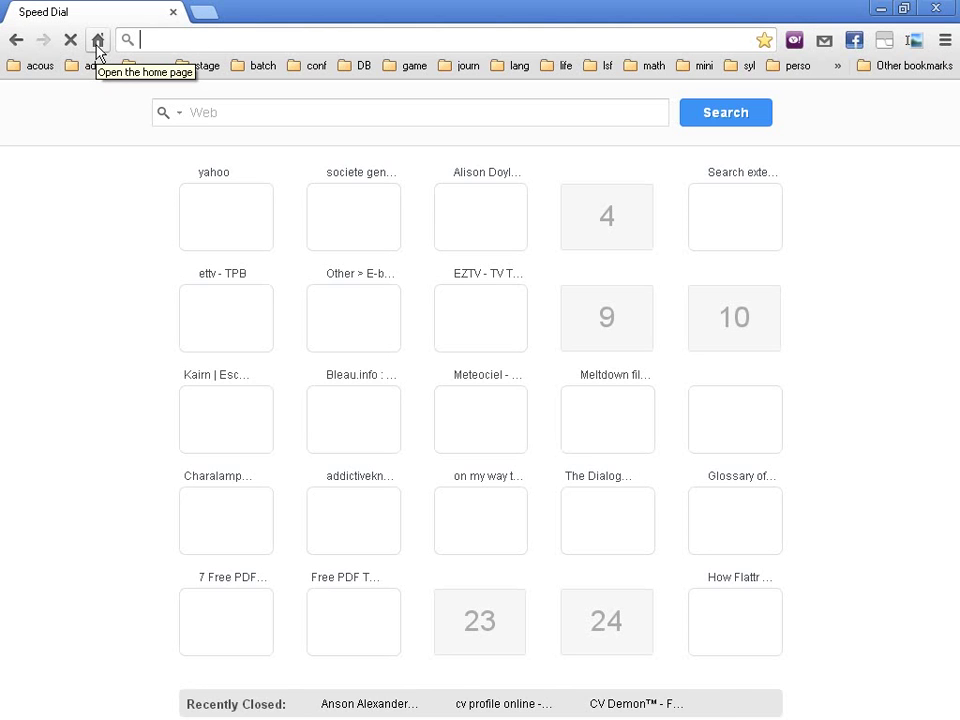
text(onm)
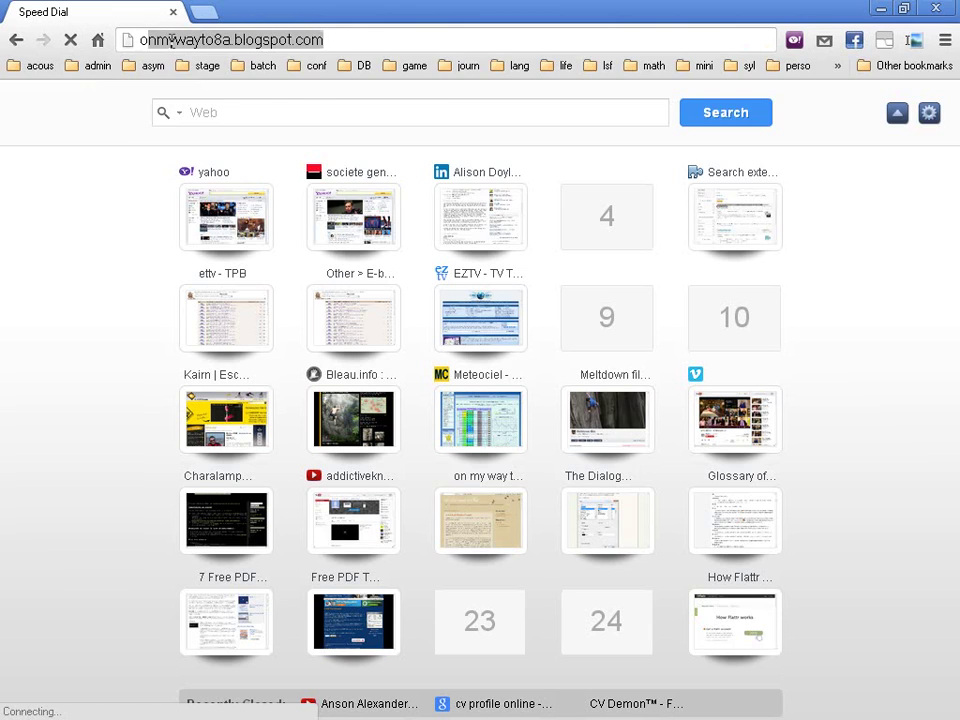
text(openoffice)
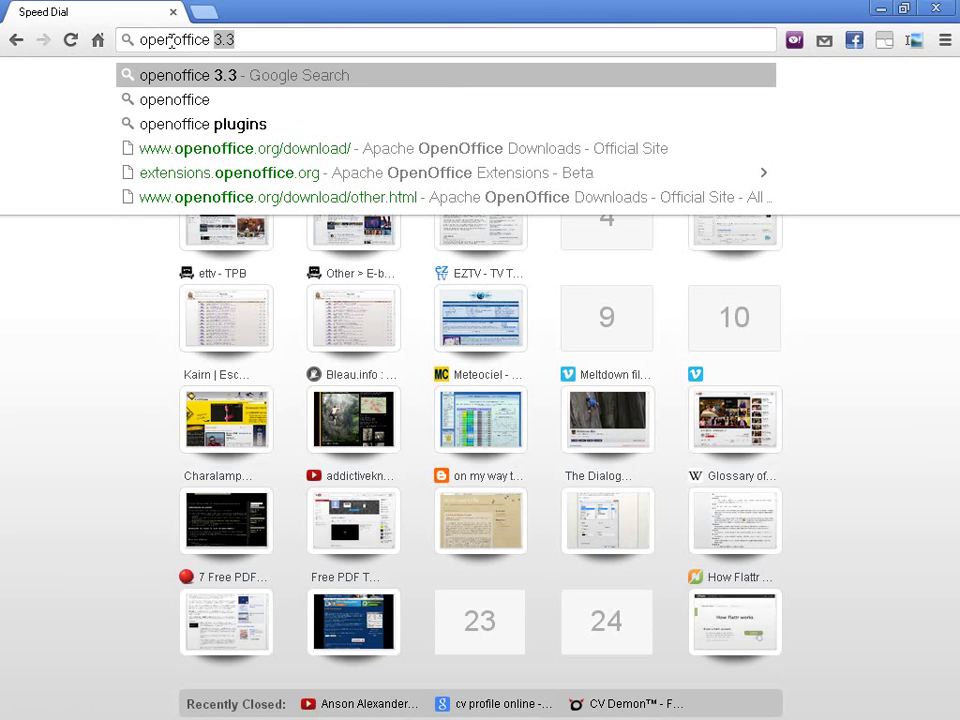
key(Delete)
key(Return)
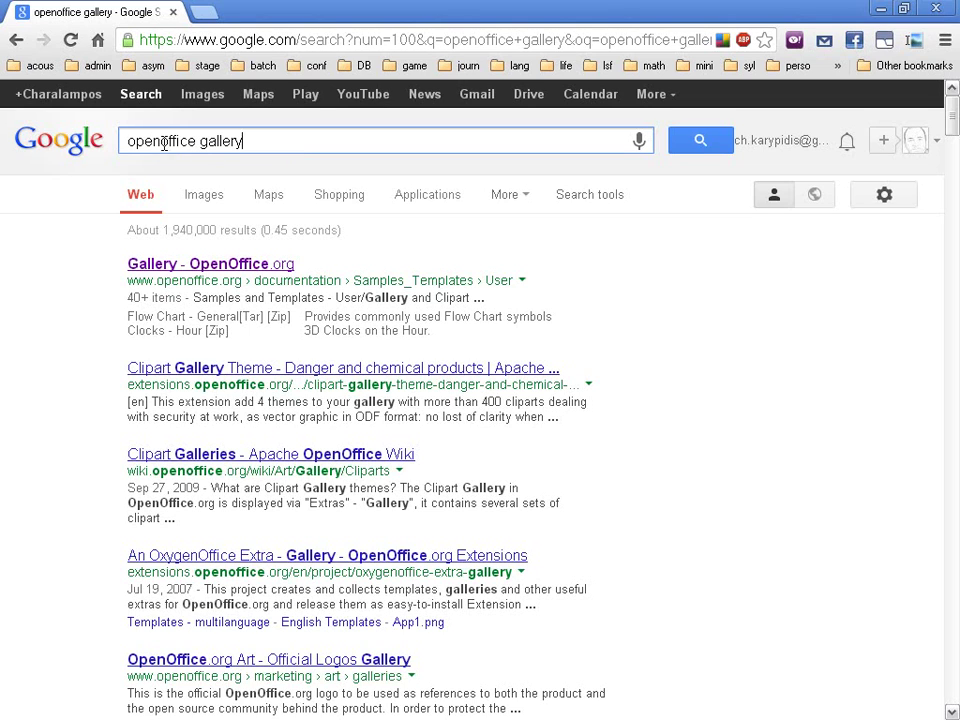
- Open the first three search results in new tabs and look through the gallery file listing on the openoffice.org page
middle_click(237, 262)
middle_click(245, 370)
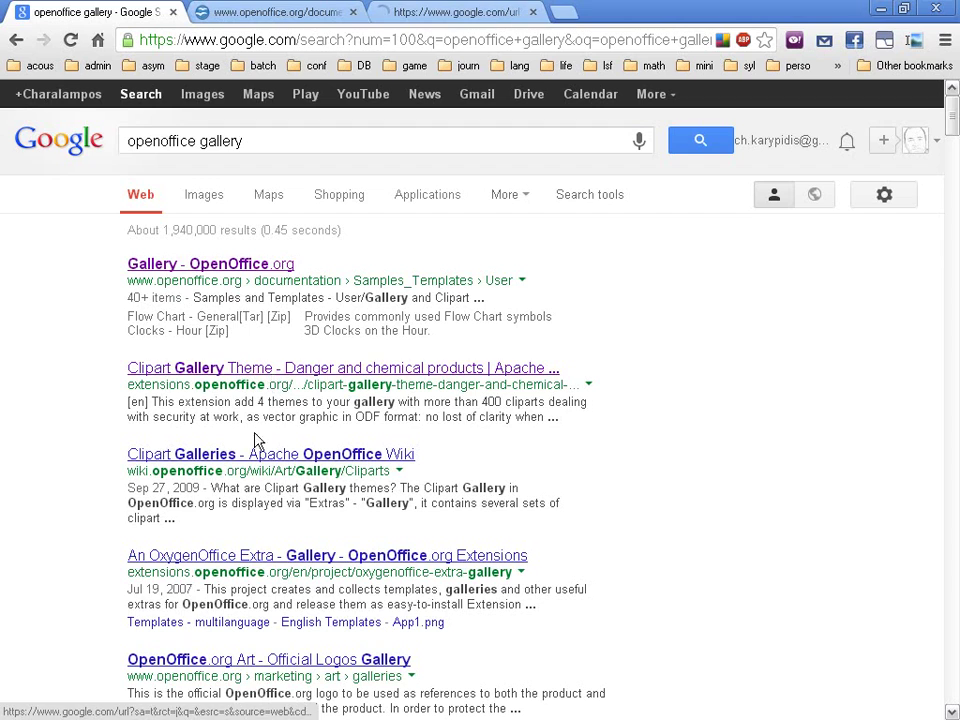
middle_click(253, 455)
click(270, 11)
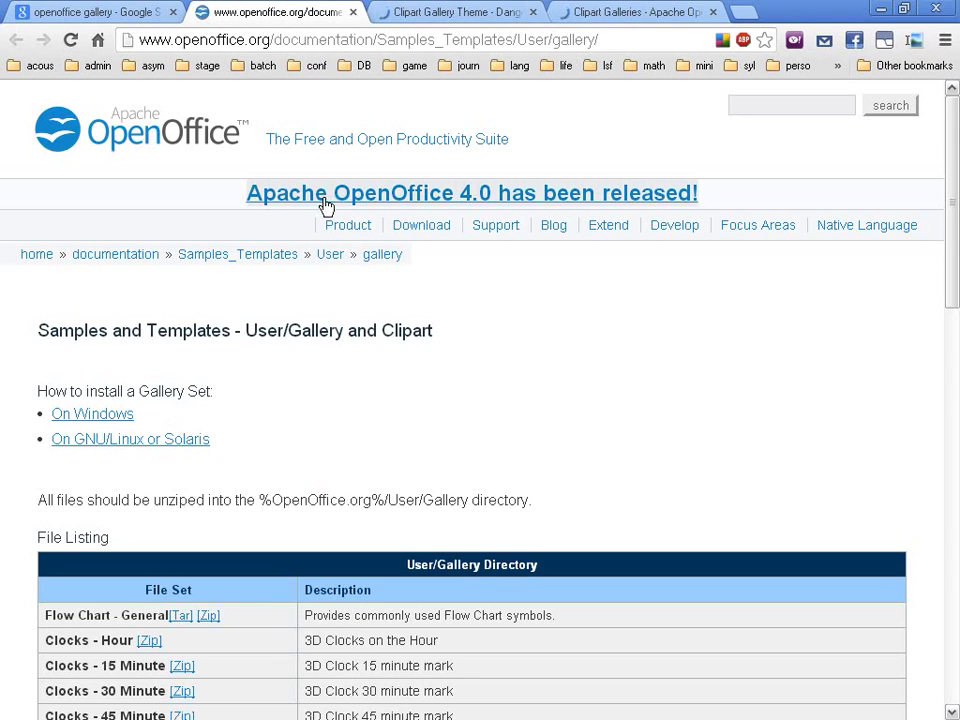
scroll(328, 207, down, 5)
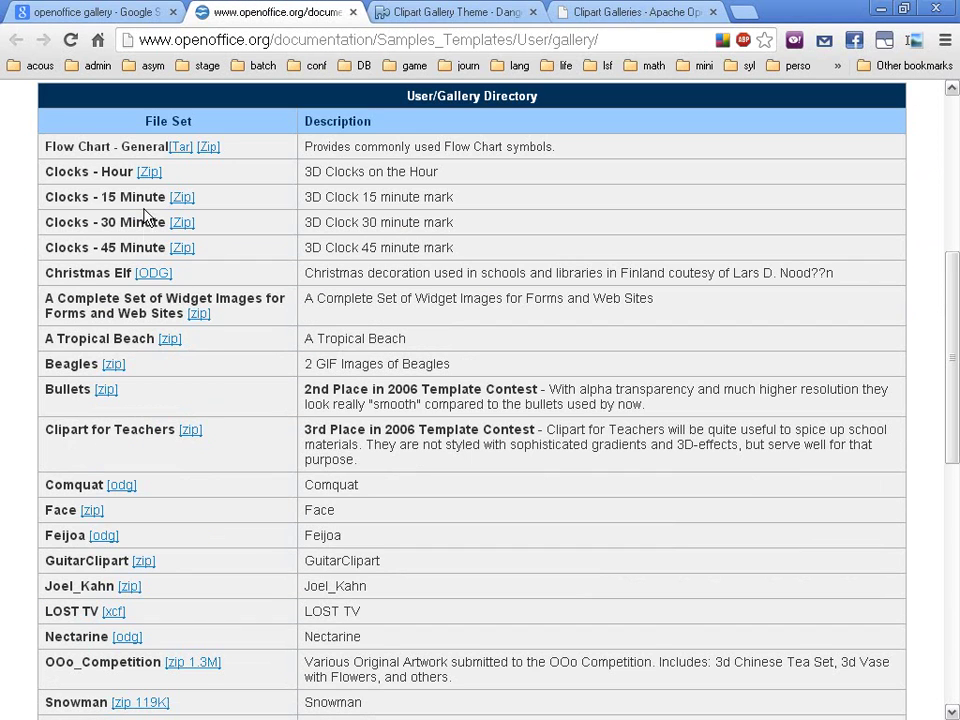
scroll(184, 411, down, 3)
scroll(183, 410, up, 4)
scroll(183, 412, up, 3)
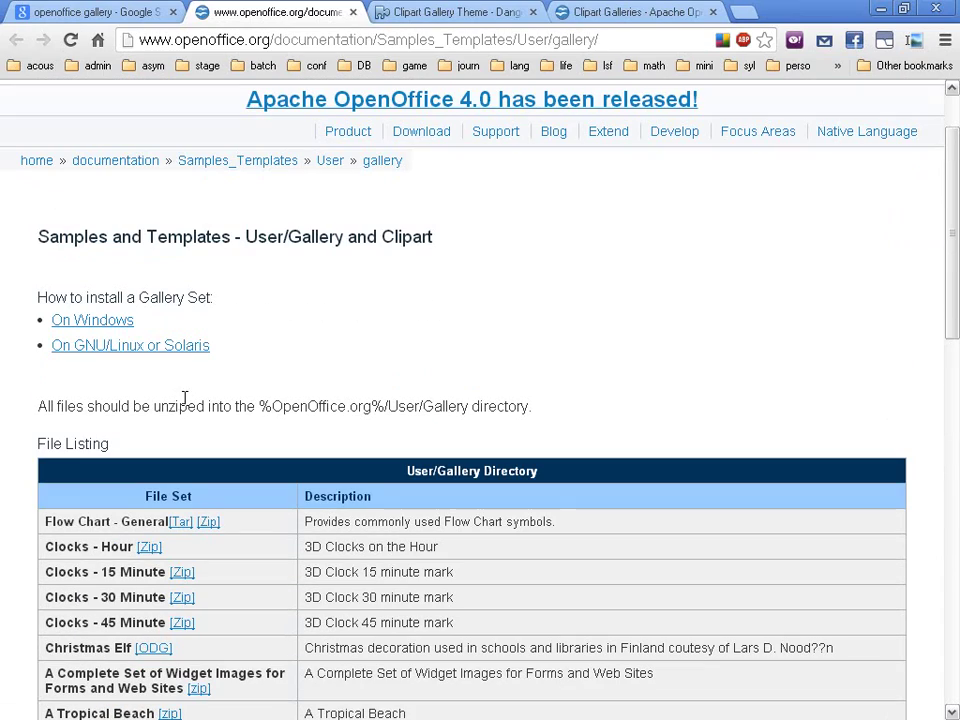
- Switch to Impress, return to the openoffice.org gallery page, and look through the rest of its downloadable file sets
key(alt+Tab)
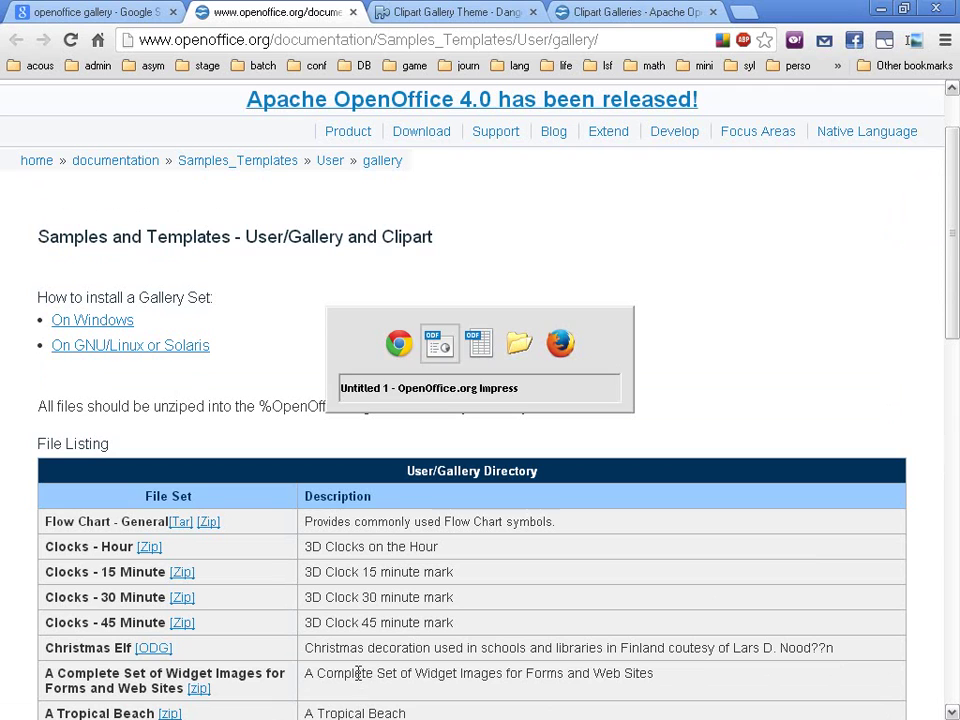
key(alt+Tab)
key(alt+Tab)
key(alt+shift+Tab)
key(alt+shift+Tab)
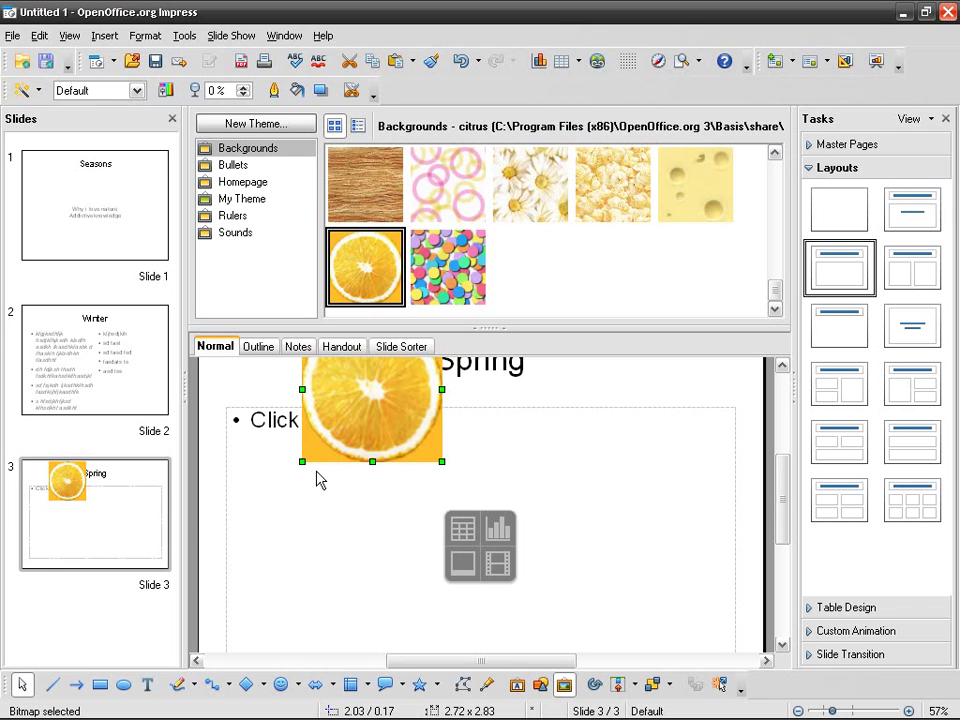
click(906, 12)
scroll(300, 279, down, 9)
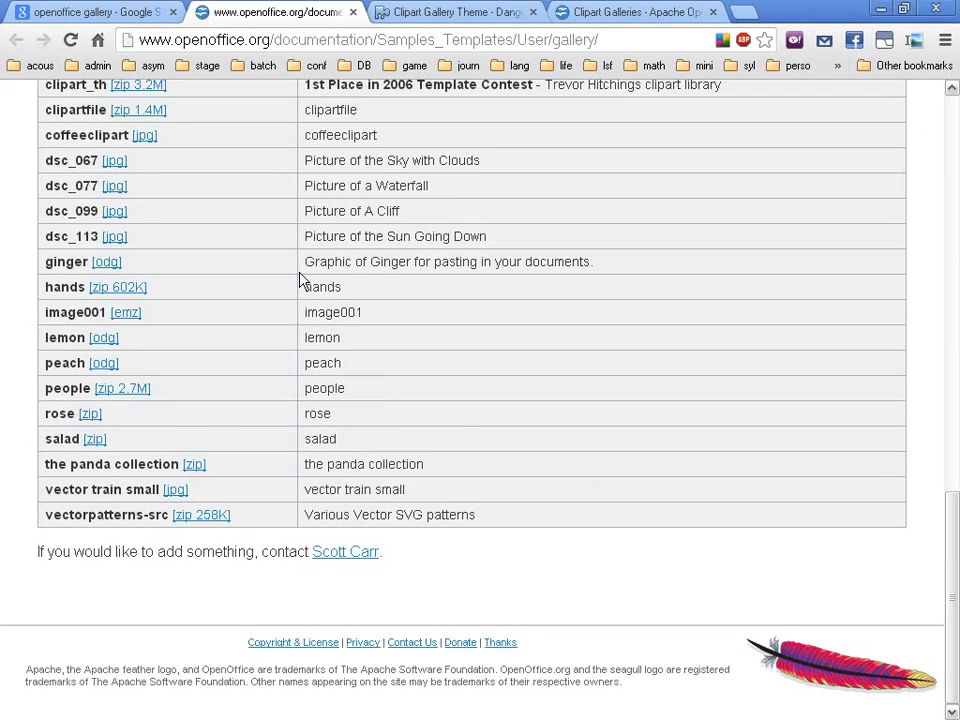
- Open the Windows instructions for installing a gallery set, read through the WinZip steps, and close that page
scroll(300, 279, up, 10)
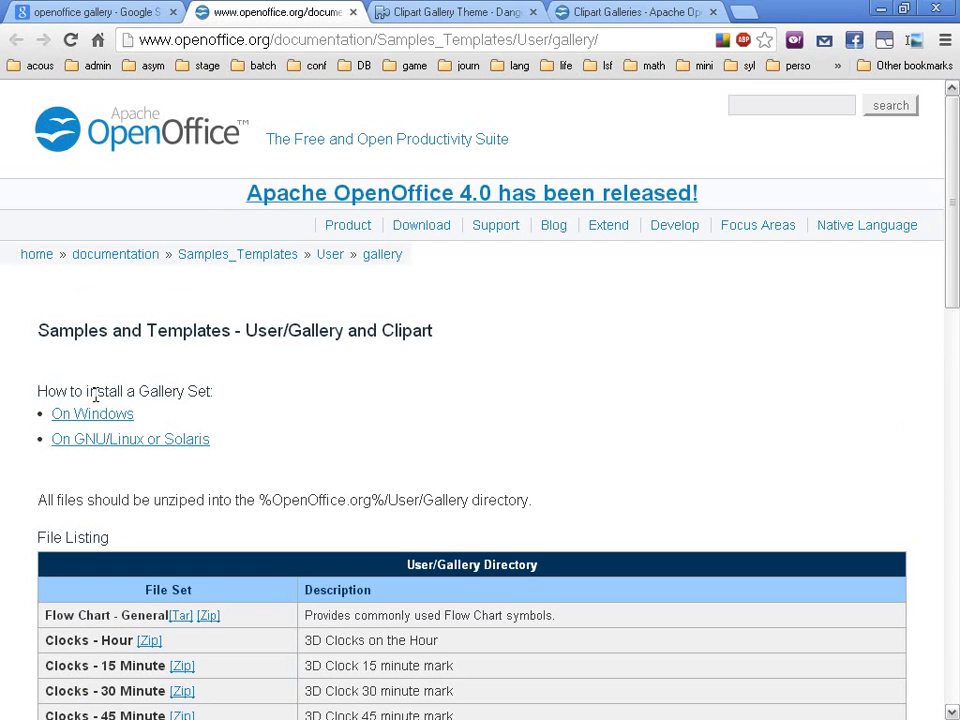
click(111, 420)
scroll(370, 382, down, 1)
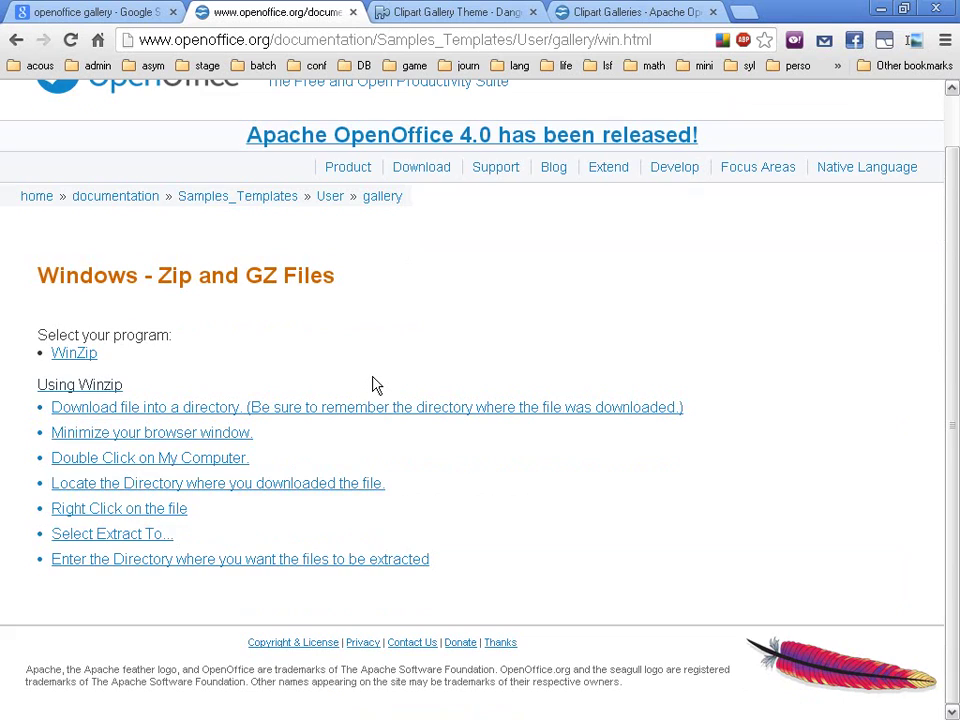
scroll(368, 347, up, 1)
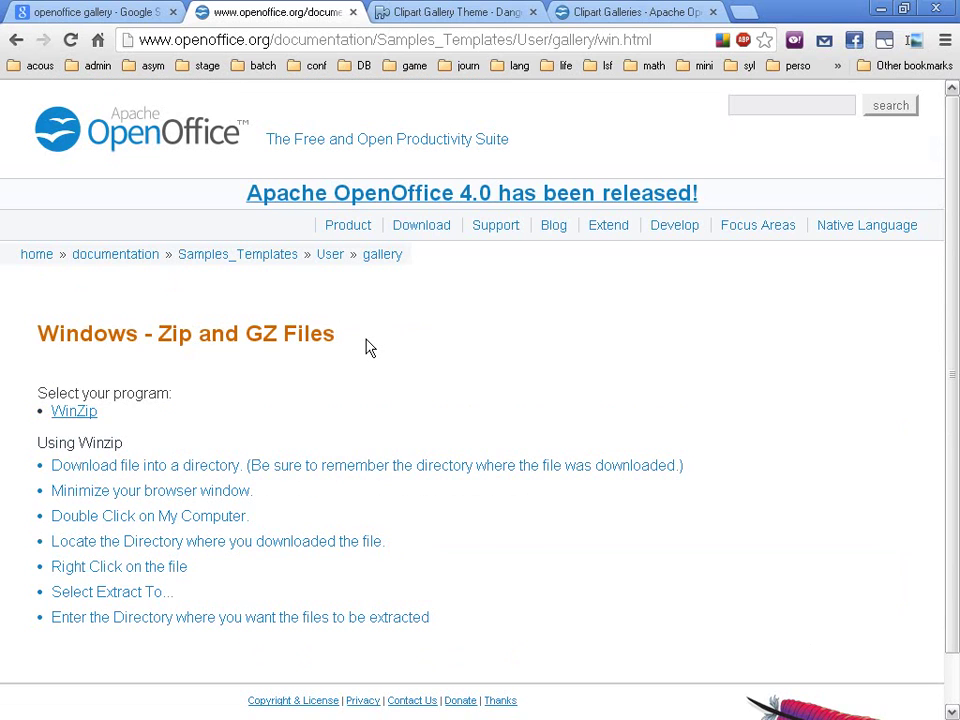
middle_click(250, 10)
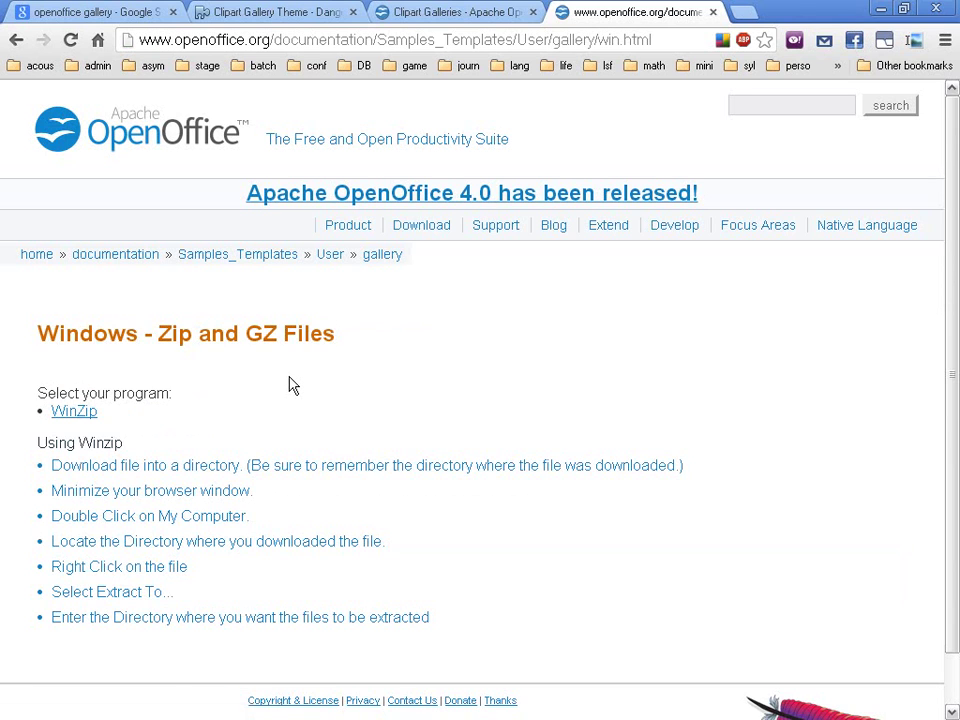
scroll(285, 384, down, 1)
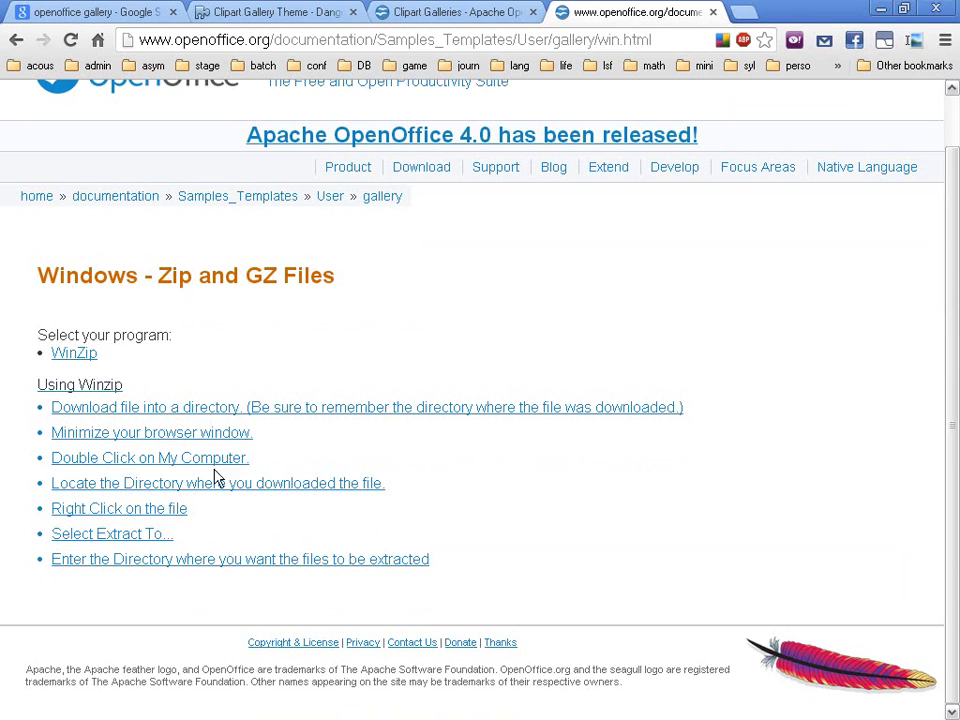
middle_click(598, 20)
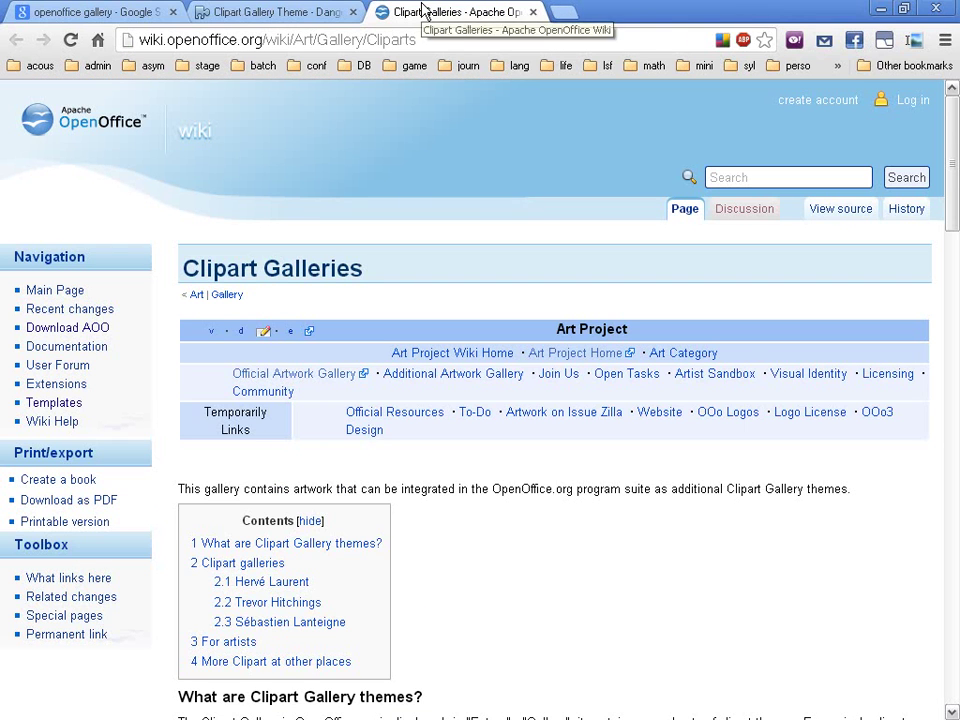
- Download the "Danger and chemical products" clipart gallery extension, open gallerysignauxdangers.1.0.5.oxt, and deny the site's multiple-file downloads
click(289, 16)
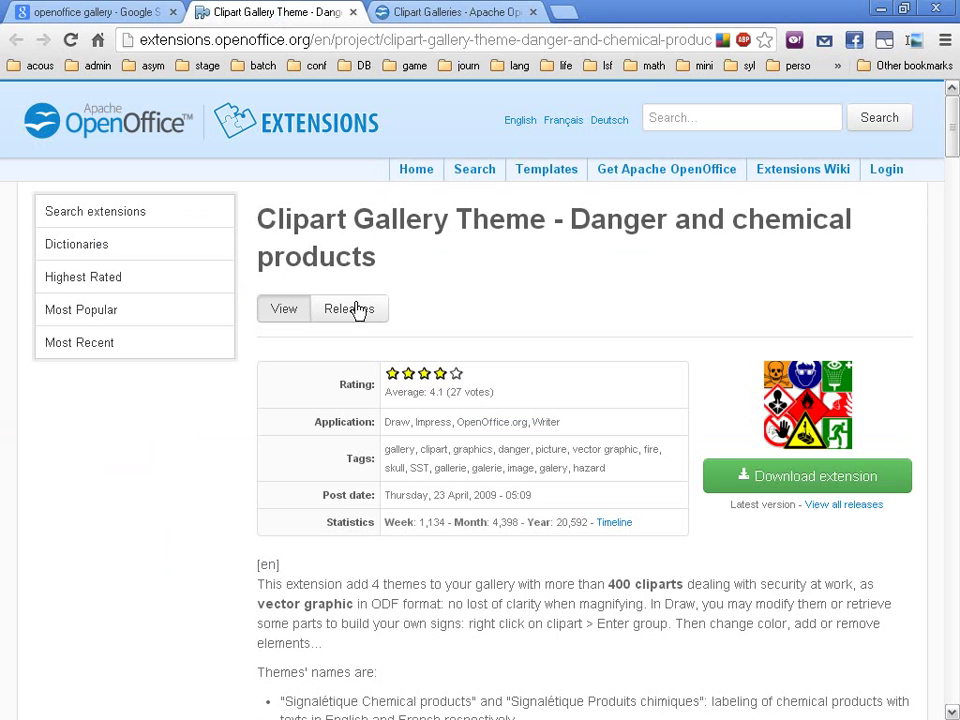
click(801, 478)
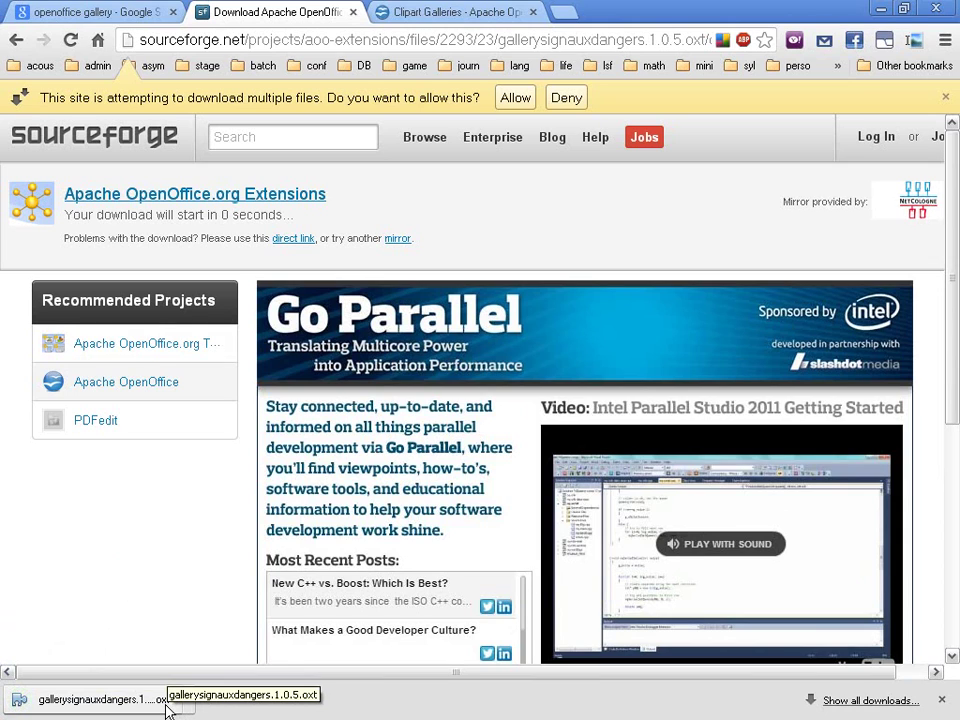
click(128, 703)
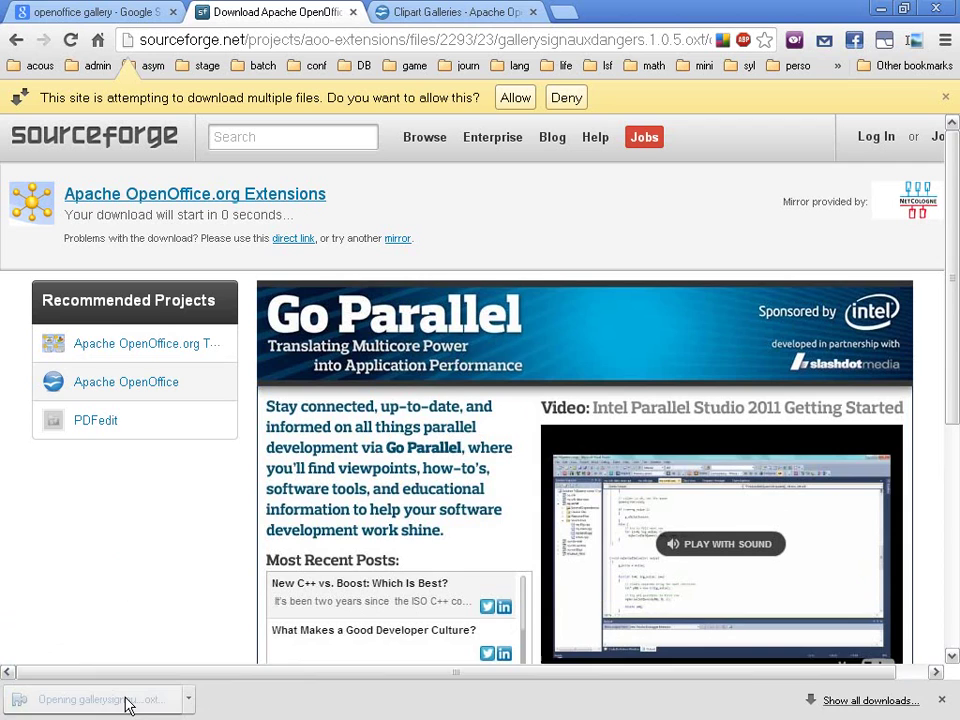
click(566, 98)
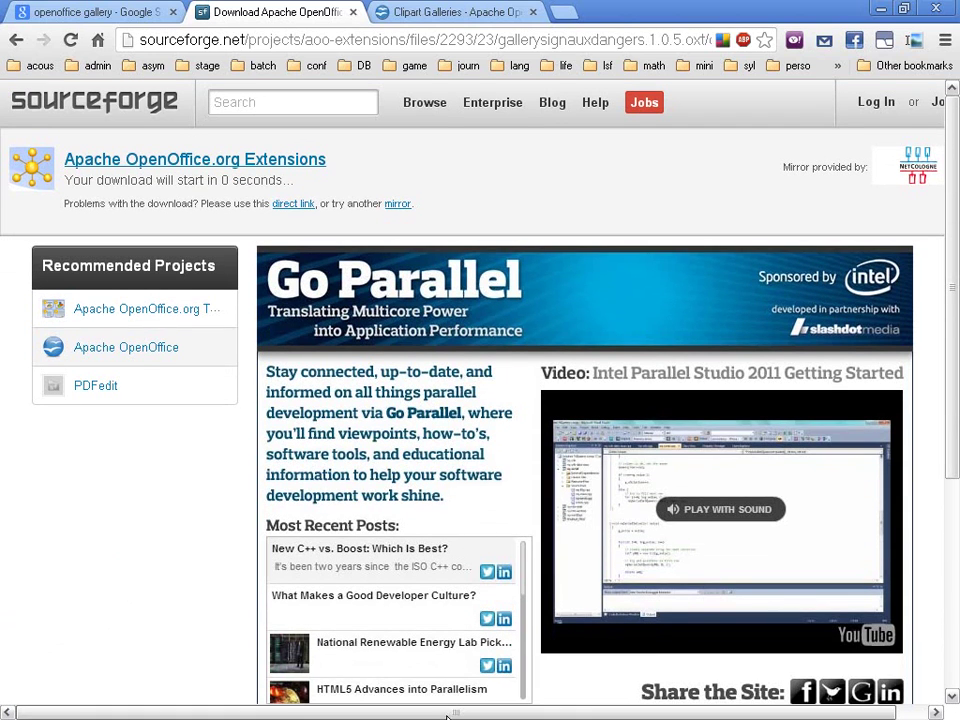
- Minimize Chrome, approve installing the "Gallery of danger signs" extension, and close the Extension Manager
click(880, 8)
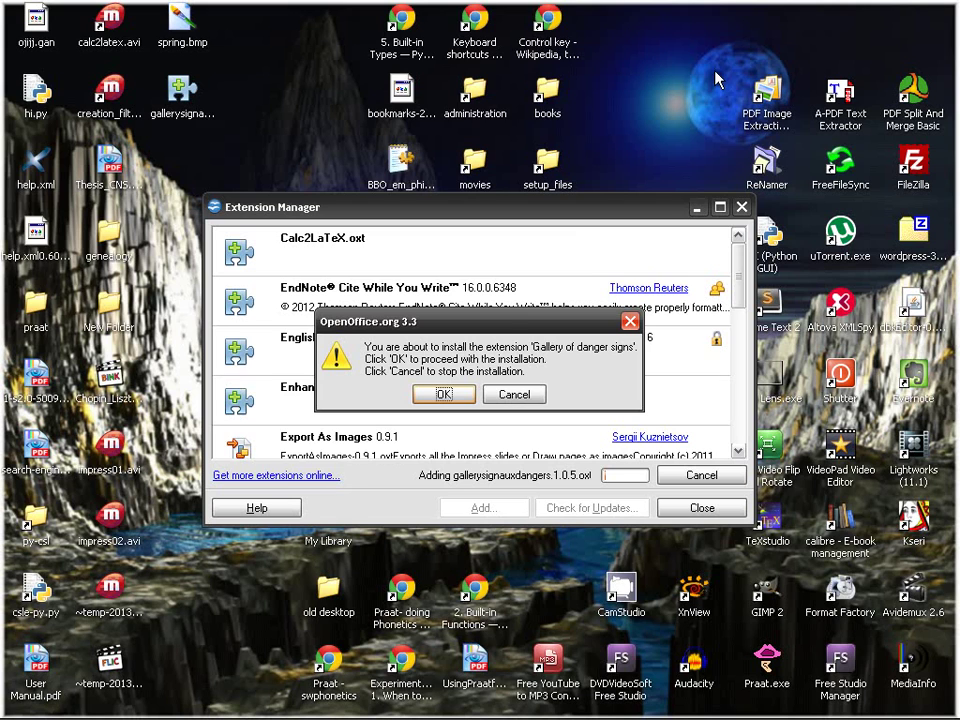
drag(430, 321, 375, 314)
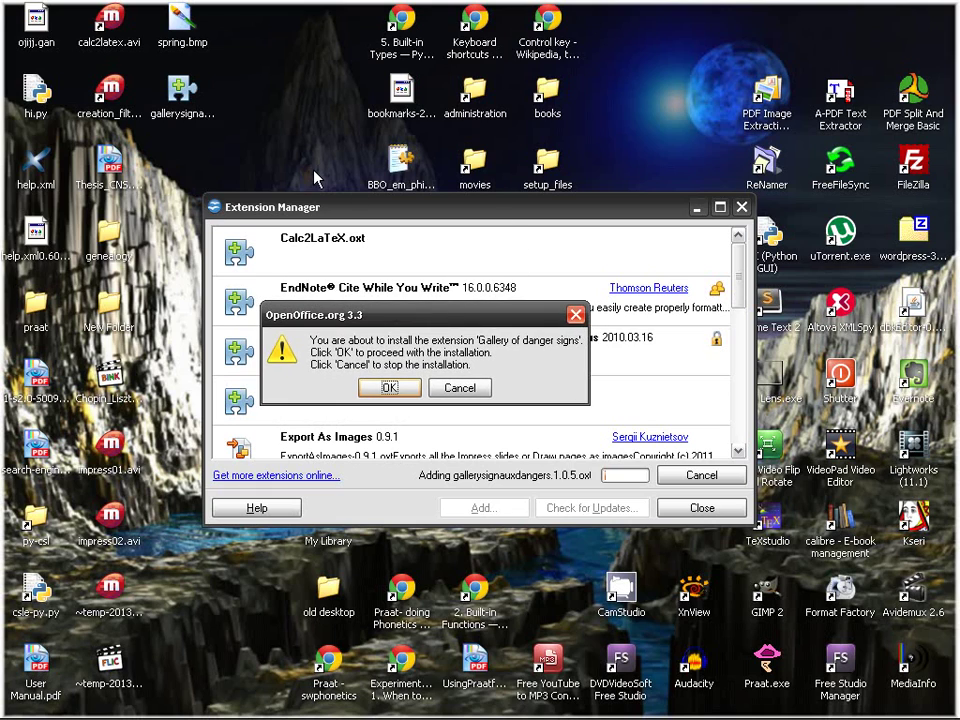
click(391, 388)
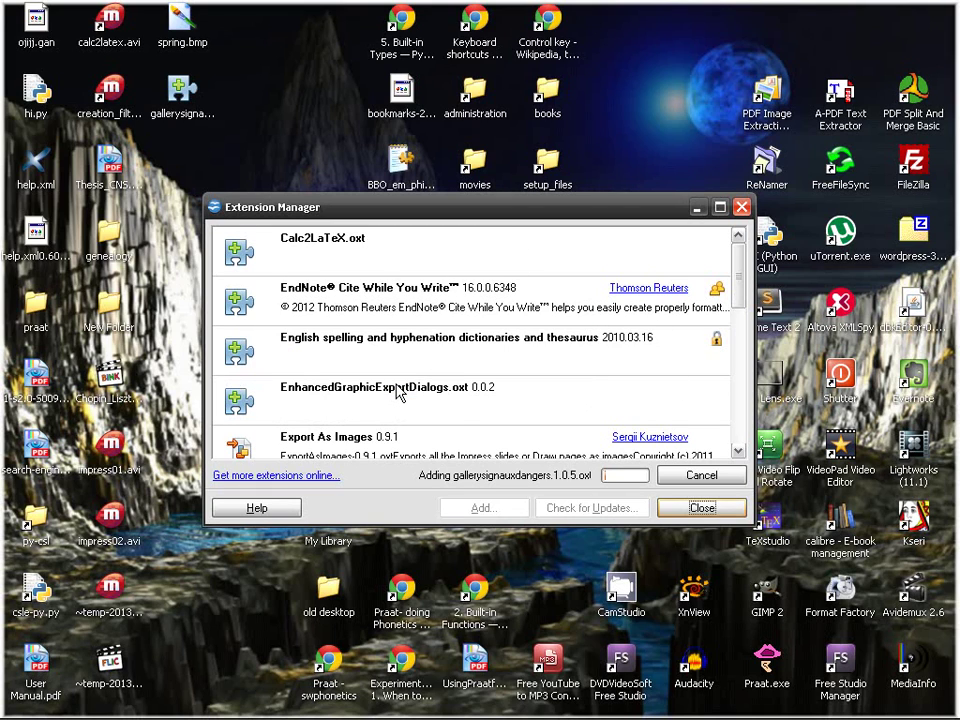
click(700, 511)
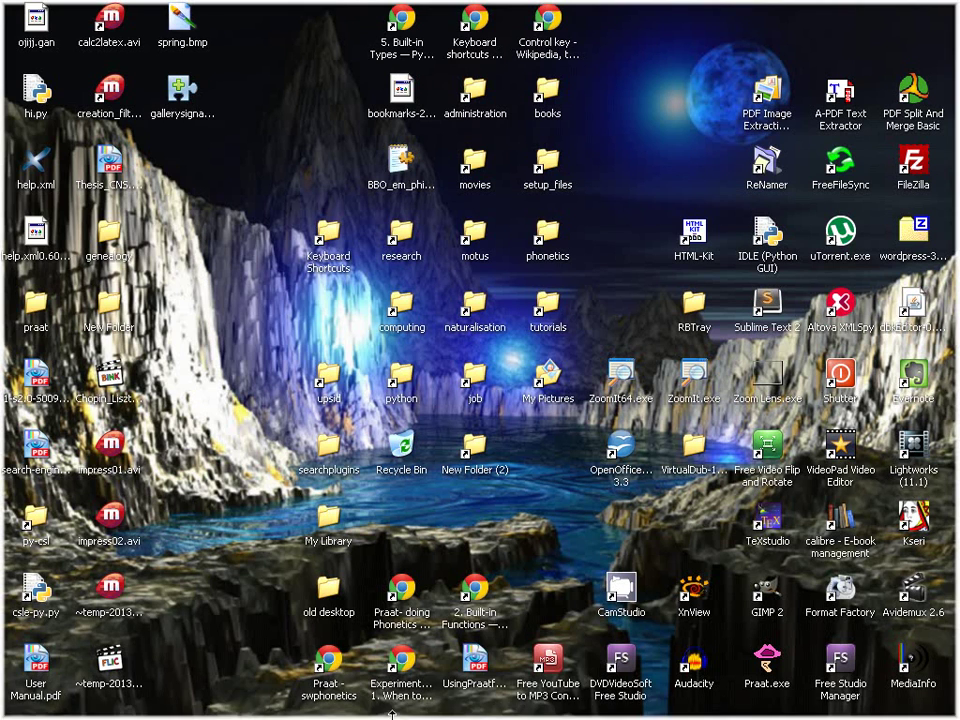
- Switch to Impress and delete the citrus image from the Spring slide
mouse_move(394, 709)
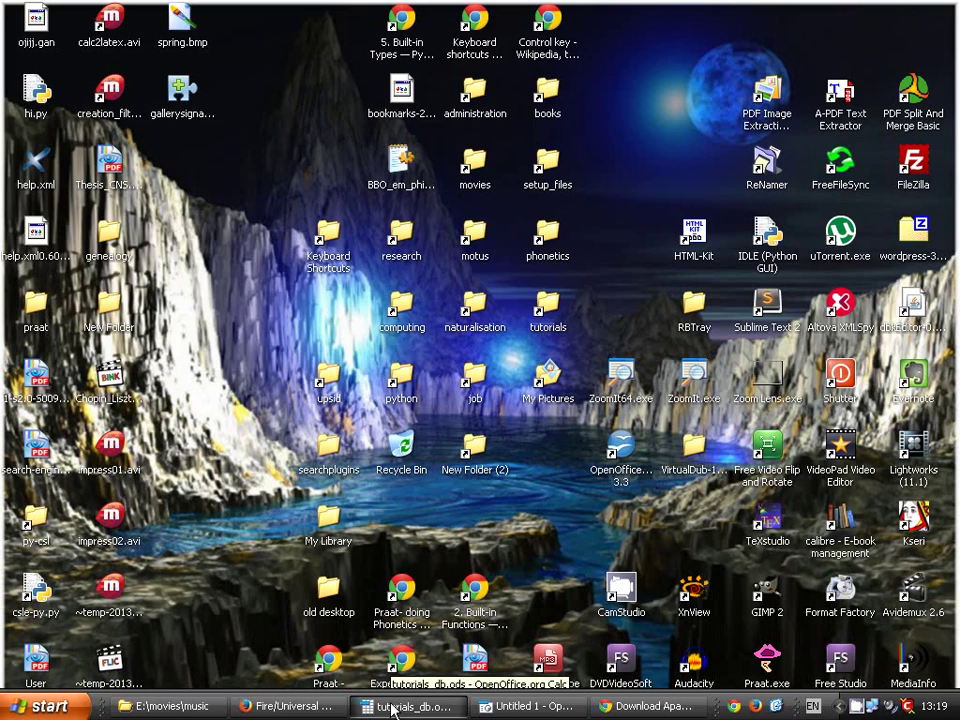
drag(138, 122, 188, 14)
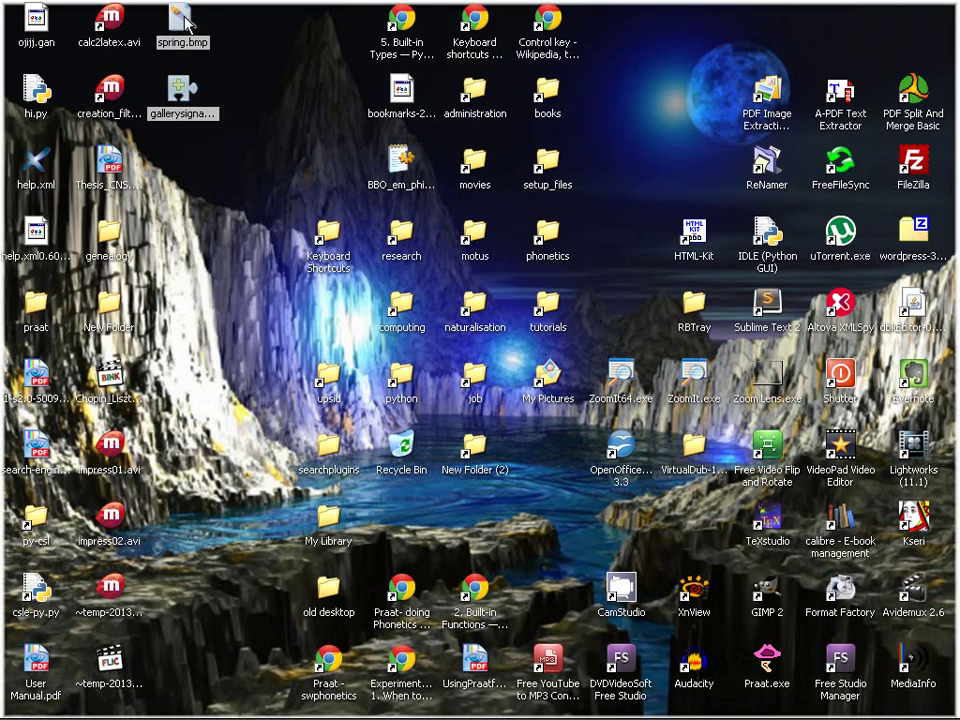
click(152, 678)
mouse_move(130, 716)
click(521, 703)
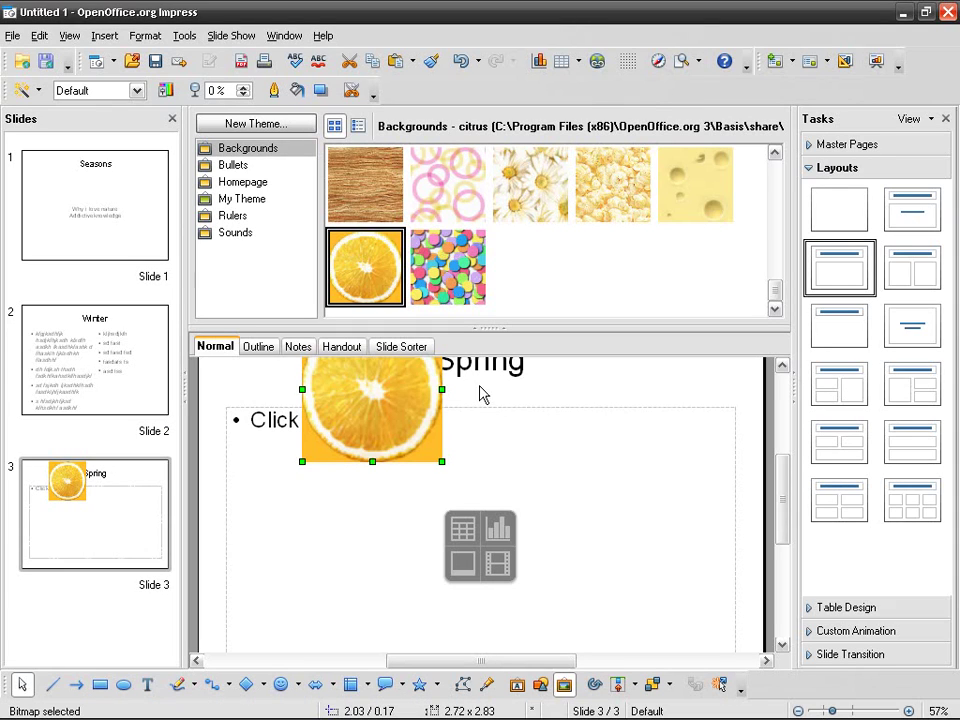
key(Delete)
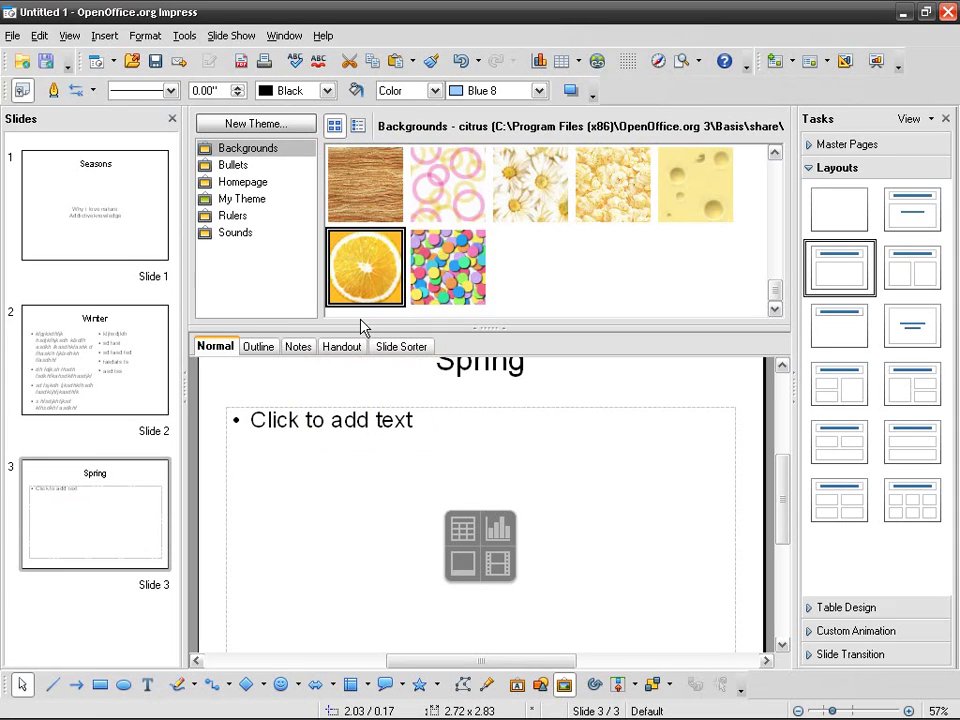
- Save the presentation to the Desktop as "Untitled 1" in ODF Presentation format and close the Impress window
click(155, 61)
click(698, 502)
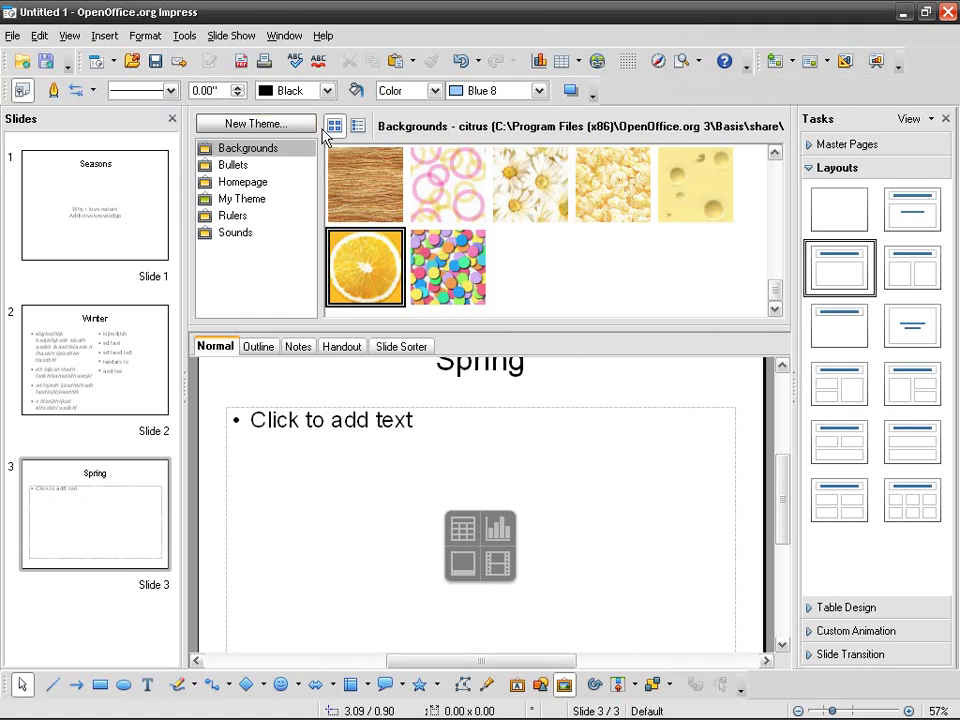
click(155, 62)
click(265, 275)
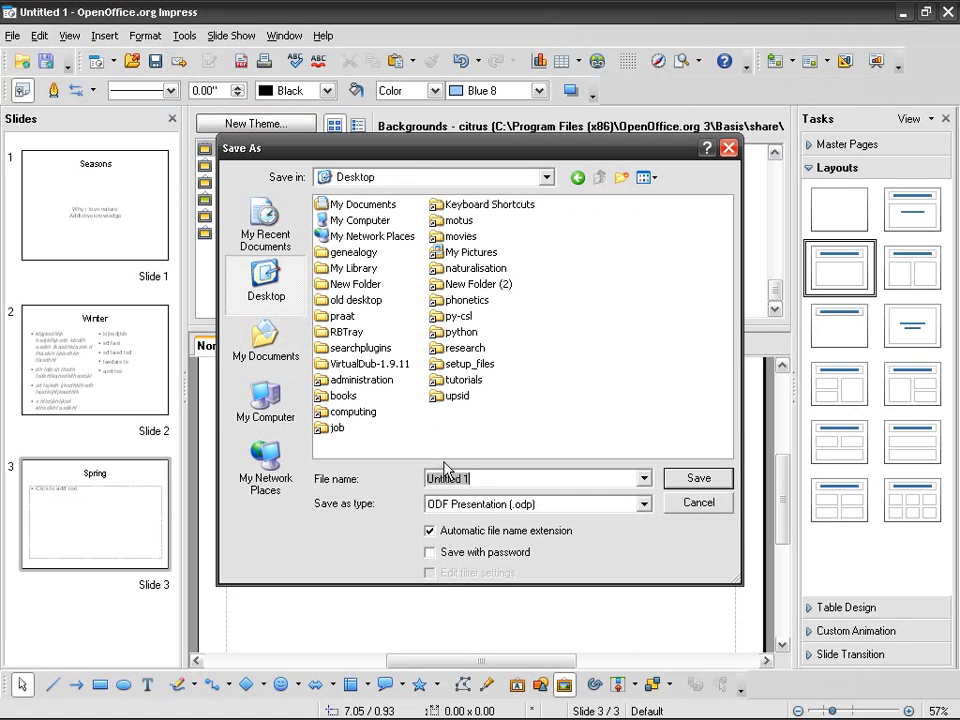
click(706, 482)
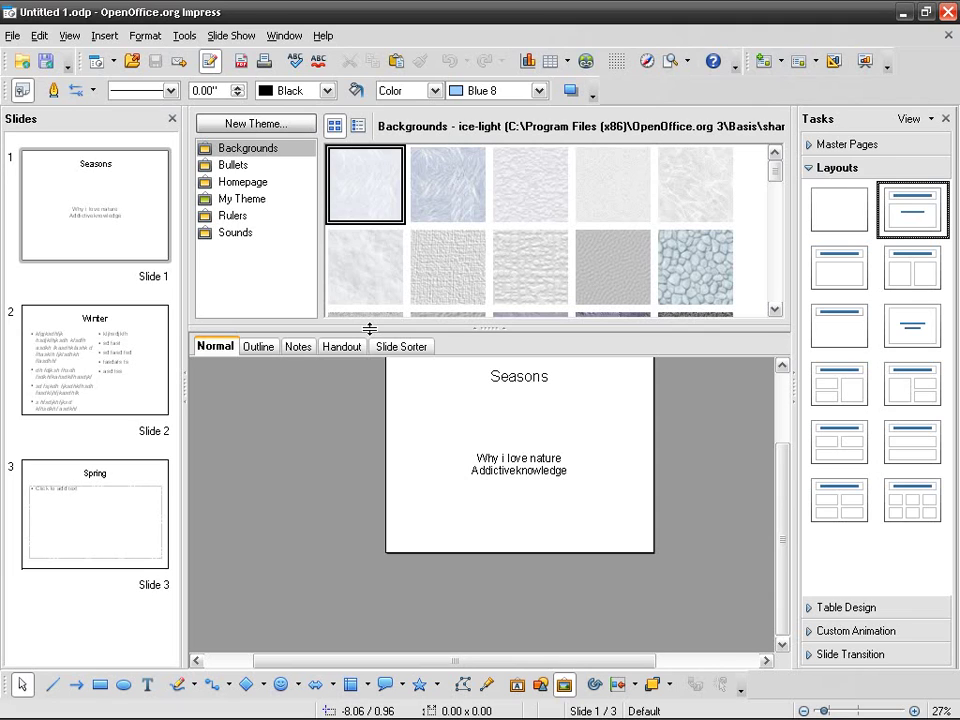
click(947, 13)
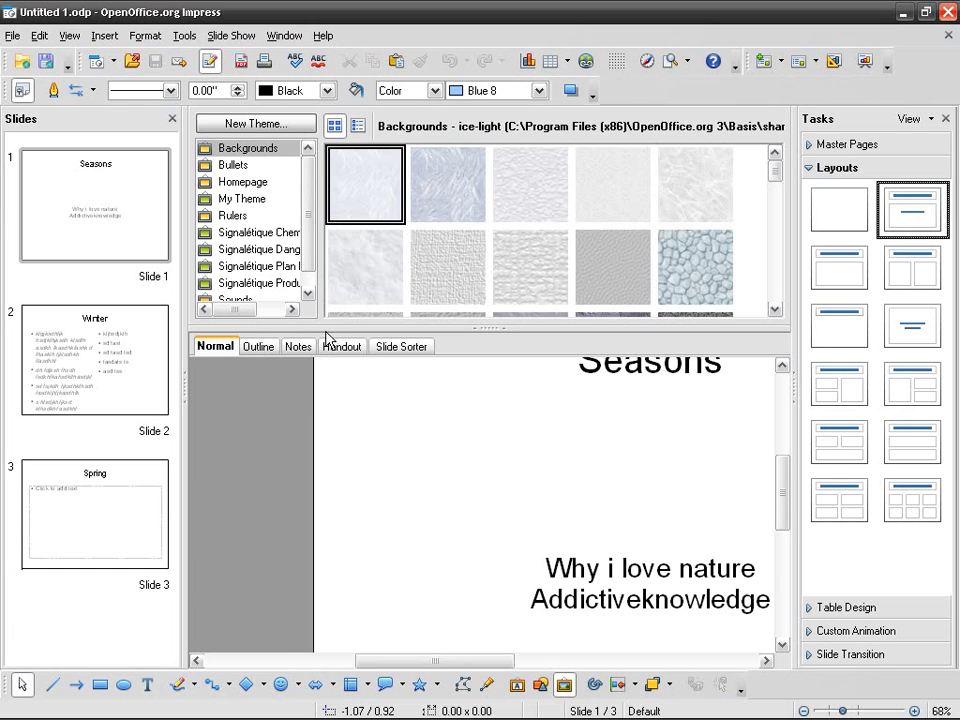
- Enlarge the gallery area and insert the EU-toxic+ sign from Signalétique Chemical Products between the Seasons slide's title and subtitle, near the slide's left edge
mouse_move(321, 332)
mouse_down()
mouse_move(326, 379)
mouse_move(326, 350)
mouse_up()
click(262, 240)
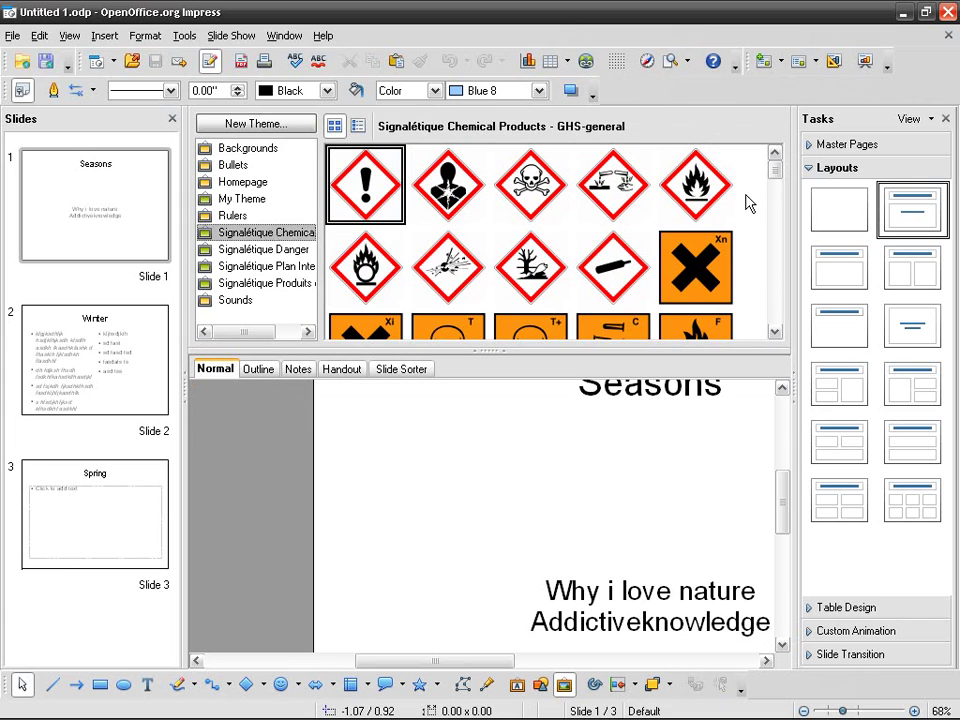
mouse_move(776, 172)
mouse_down()
mouse_move(776, 296)
mouse_move(776, 182)
mouse_up()
drag(530, 265, 429, 491)
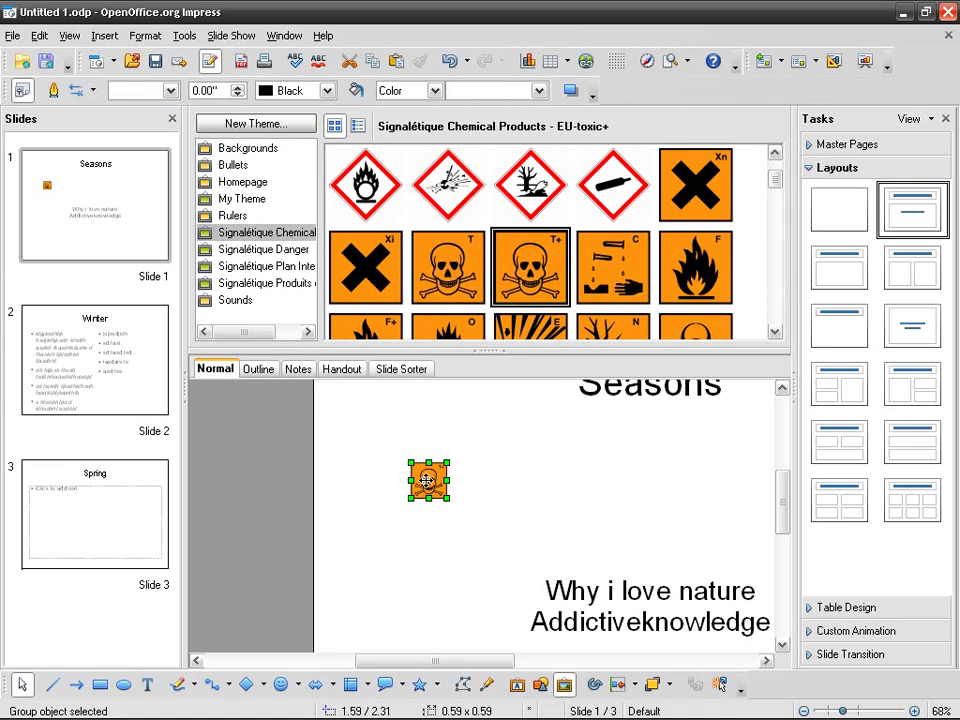